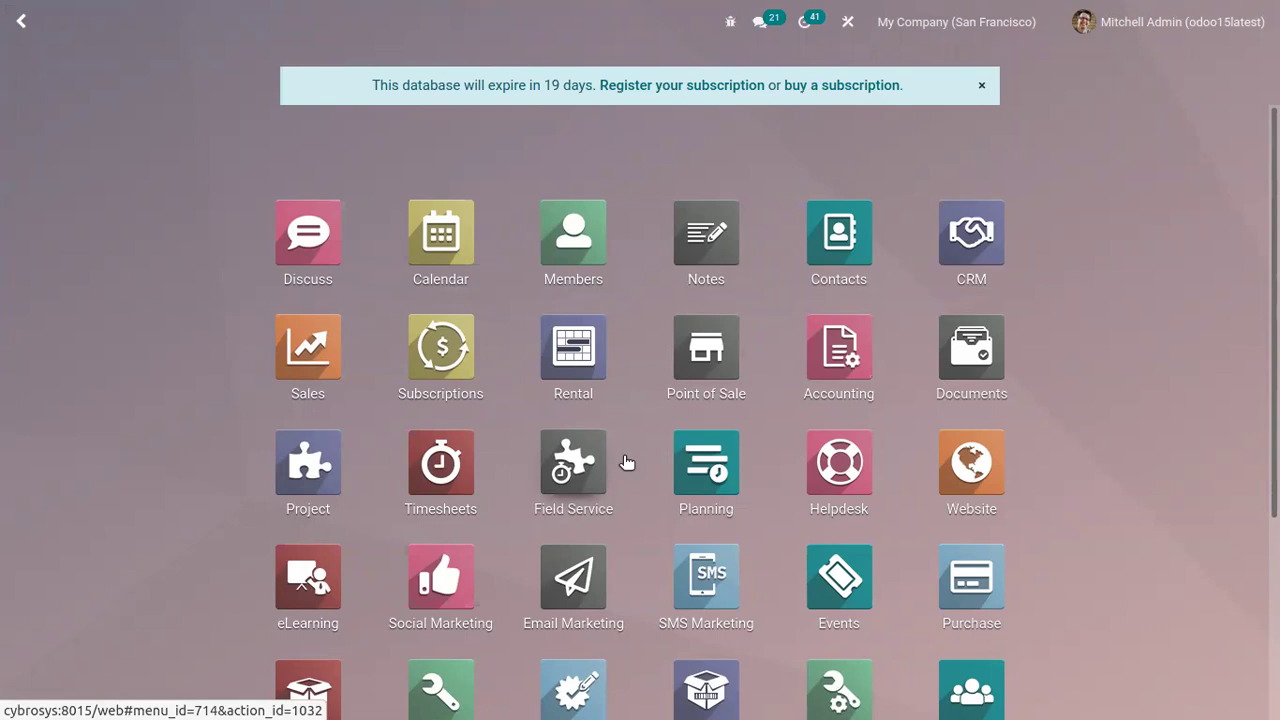
Step: Open the Apps list, remove the default Apps filter and search the modules for "indi"
{"action": "scroll", "coordinate": [1071, 466], "scroll_direction": "down", "scroll_amount": 3}
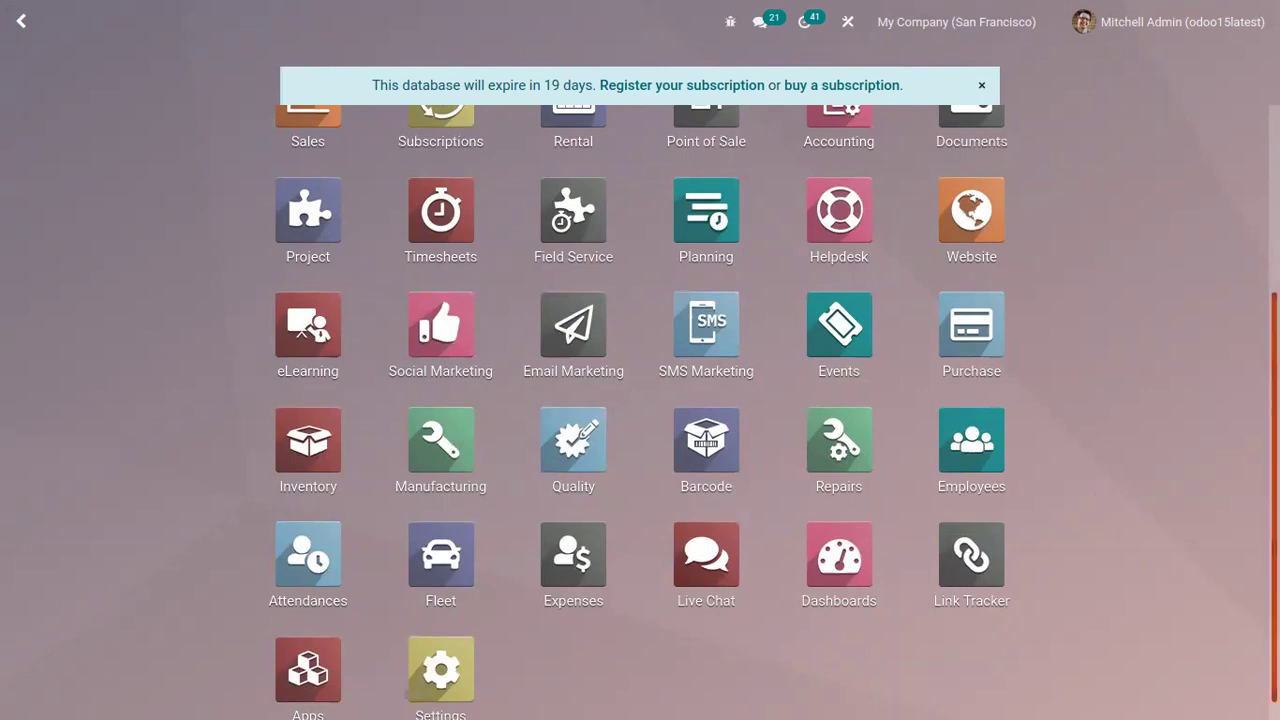
{"action": "scroll", "coordinate": [1245, 518], "scroll_direction": "up", "scroll_amount": 3}
{"action": "scroll", "coordinate": [1245, 518], "scroll_direction": "down", "scroll_amount": 1}
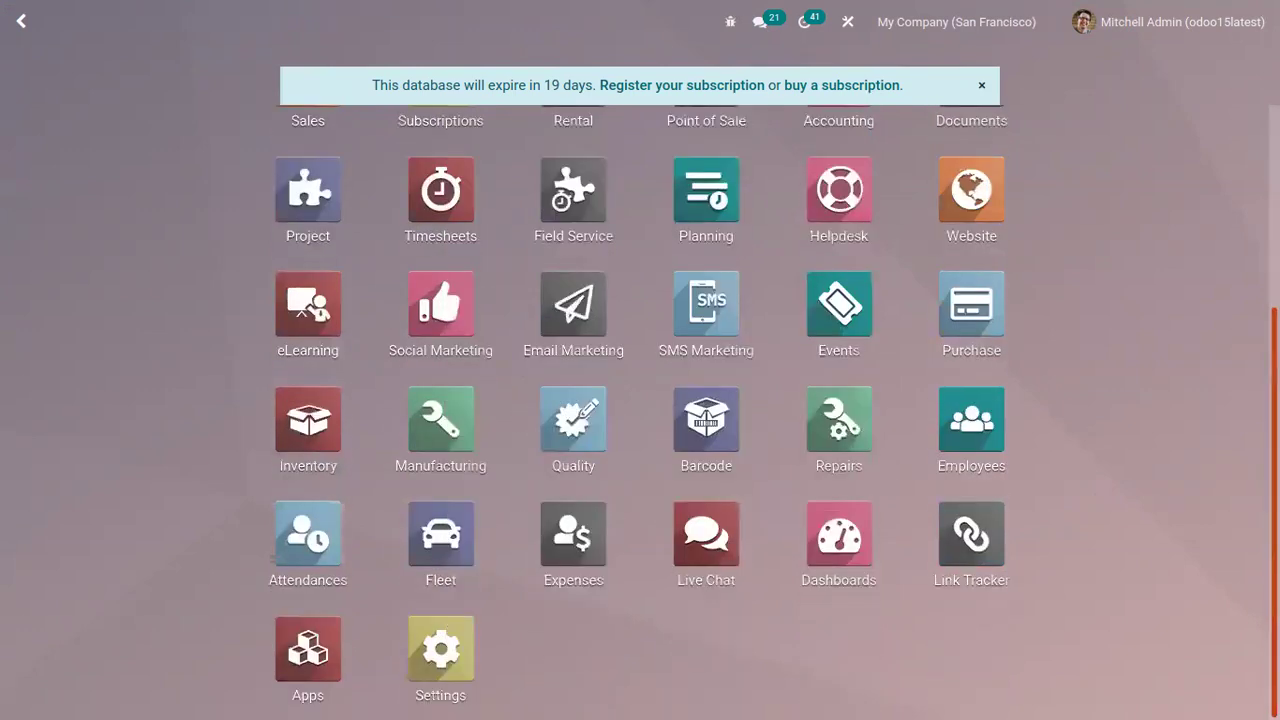
{"action": "left_click", "coordinate": [292, 623]}
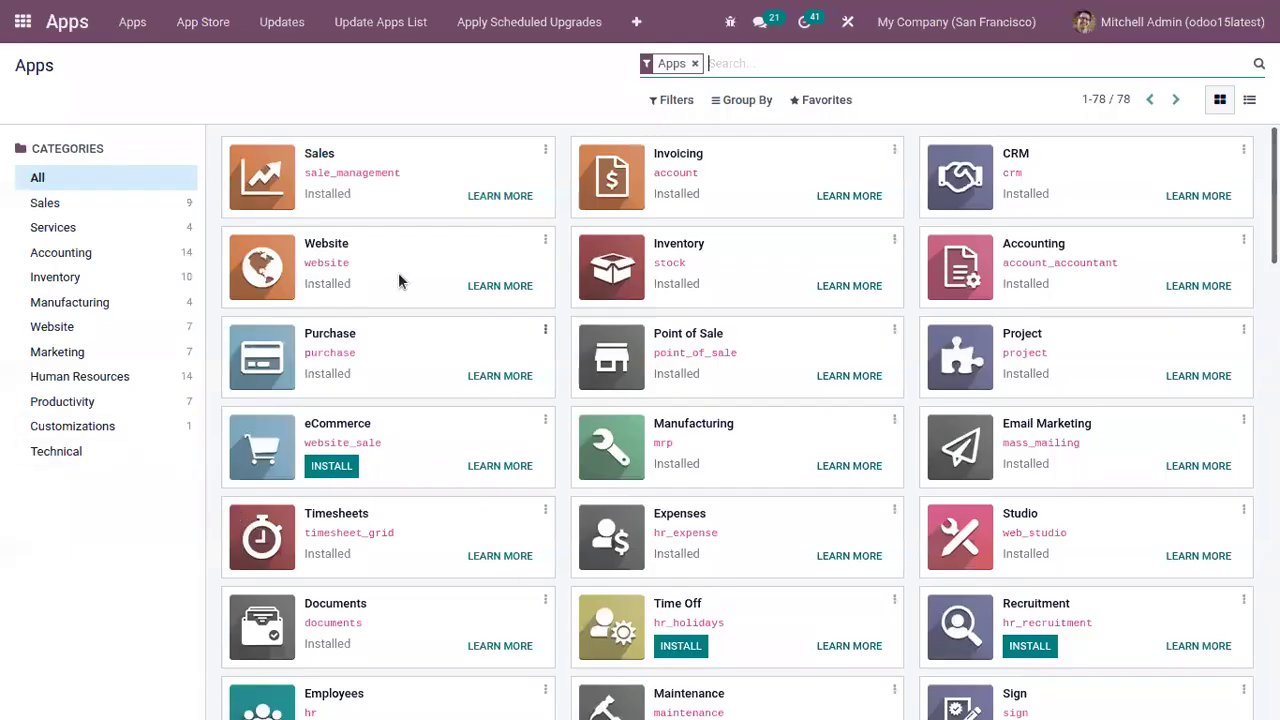
{"action": "left_click", "coordinate": [694, 63]}
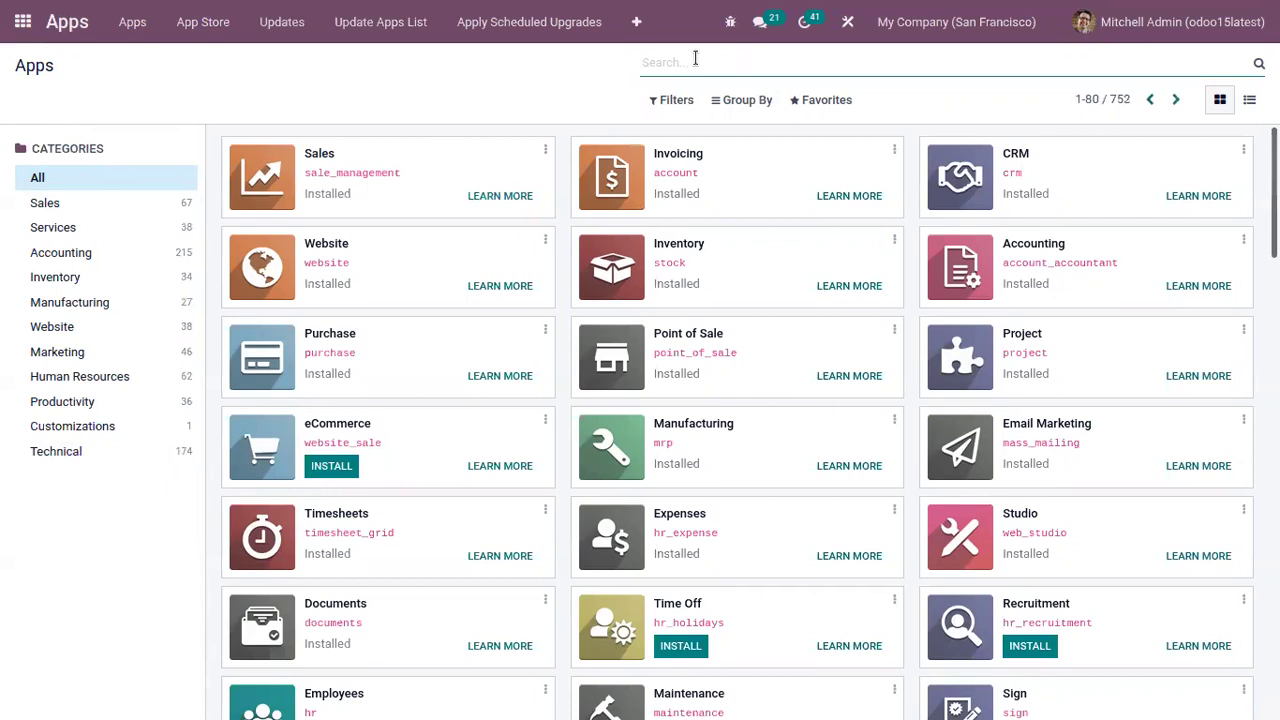
{"action": "type", "text": "indi"}
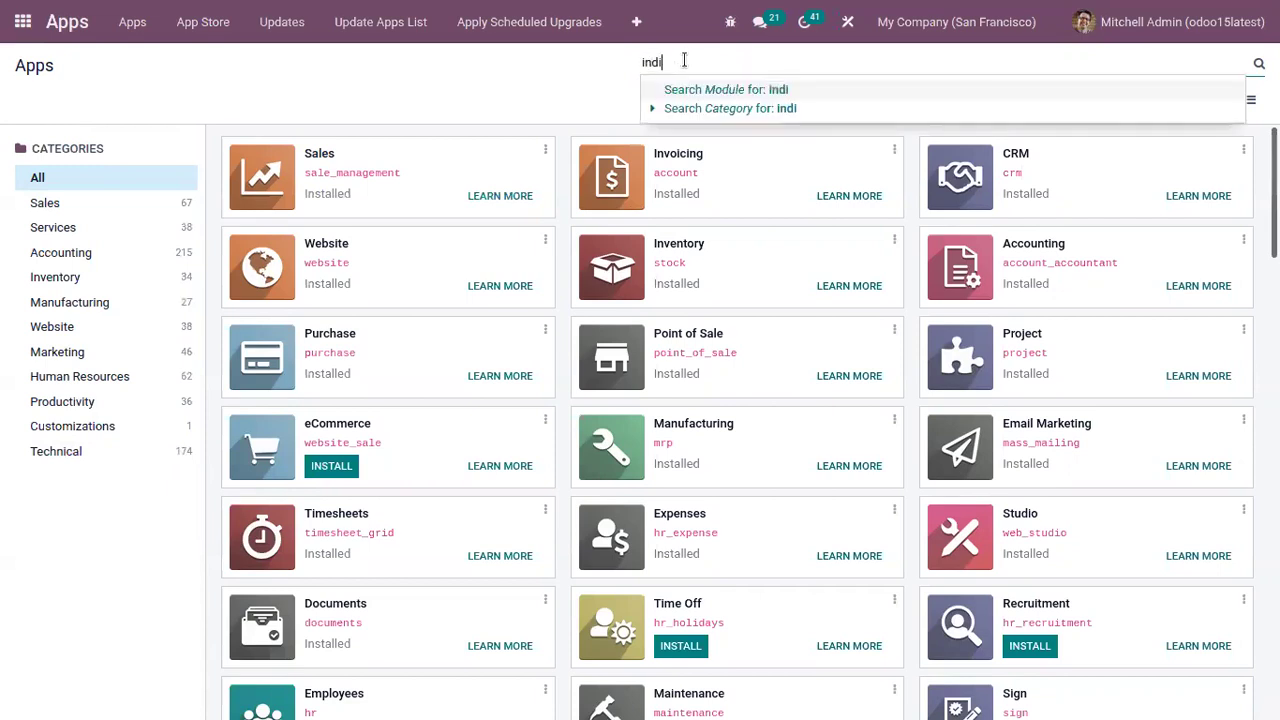
{"action": "key", "text": "Return"}
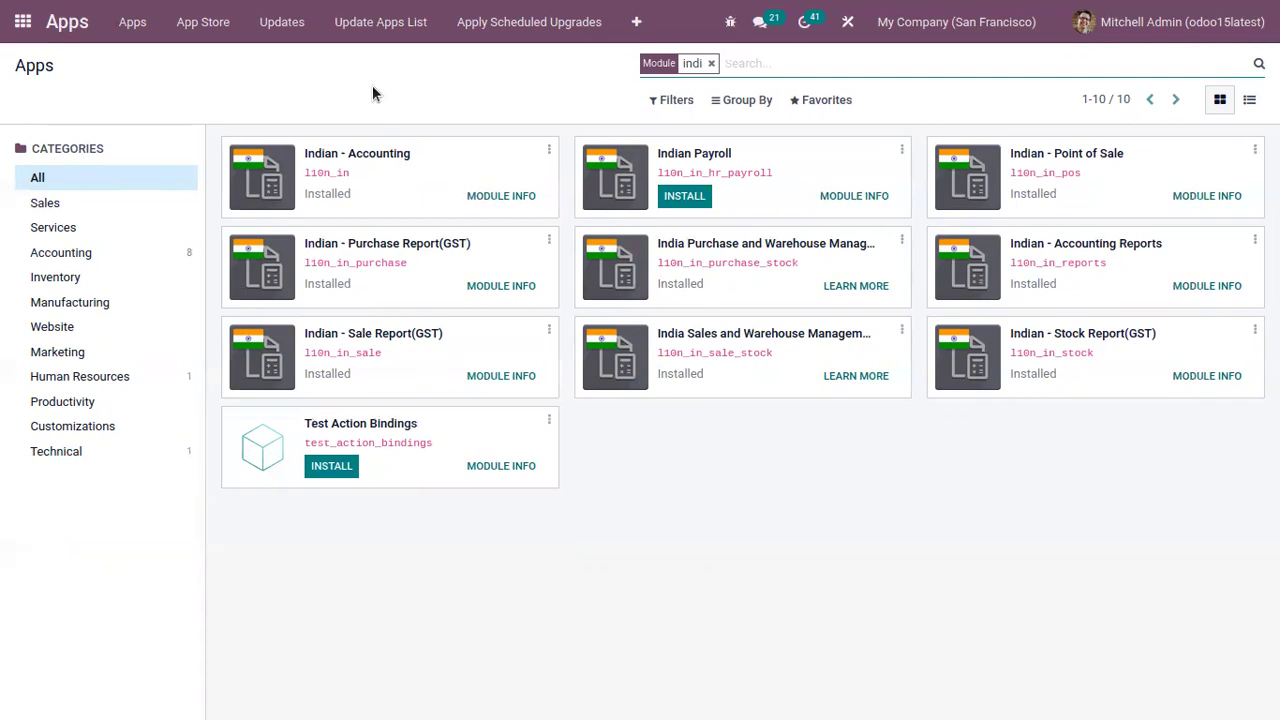
Step: Clear the module search and switch the active company to Cybrosys Technologies
{"action": "left_click", "coordinate": [711, 63]}
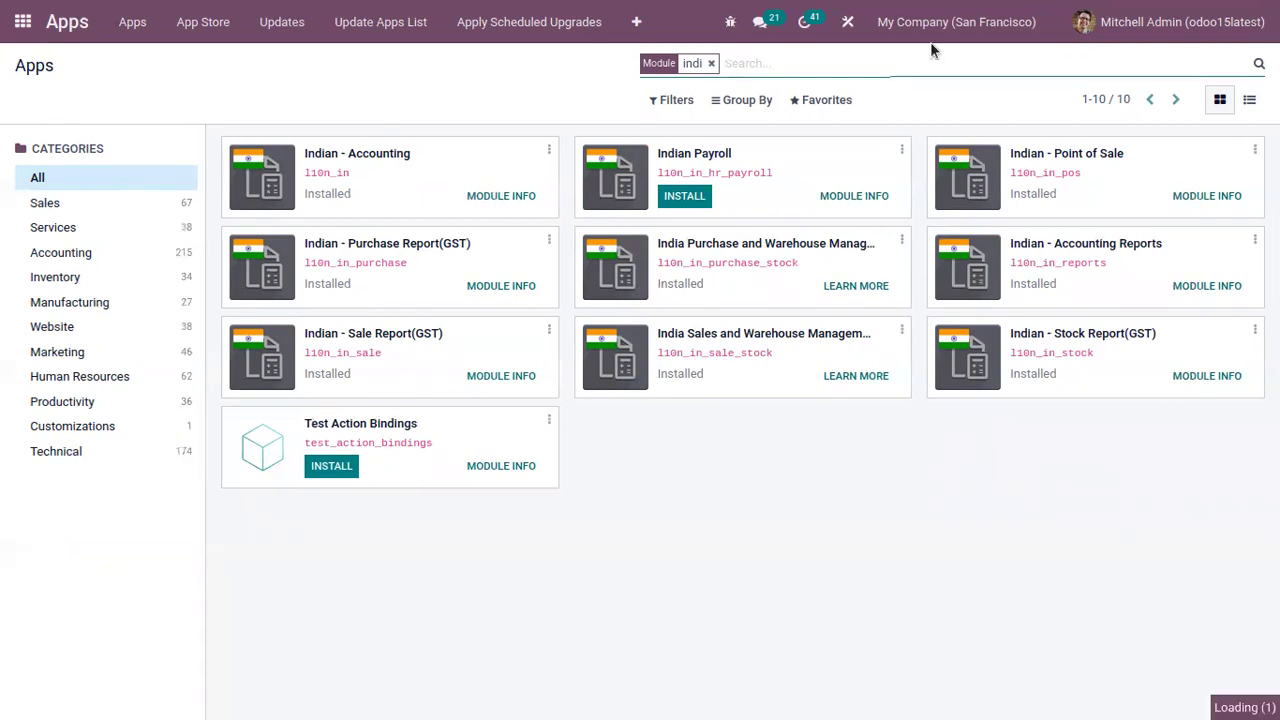
{"action": "left_click", "coordinate": [940, 22]}
{"action": "left_click", "coordinate": [974, 171]}
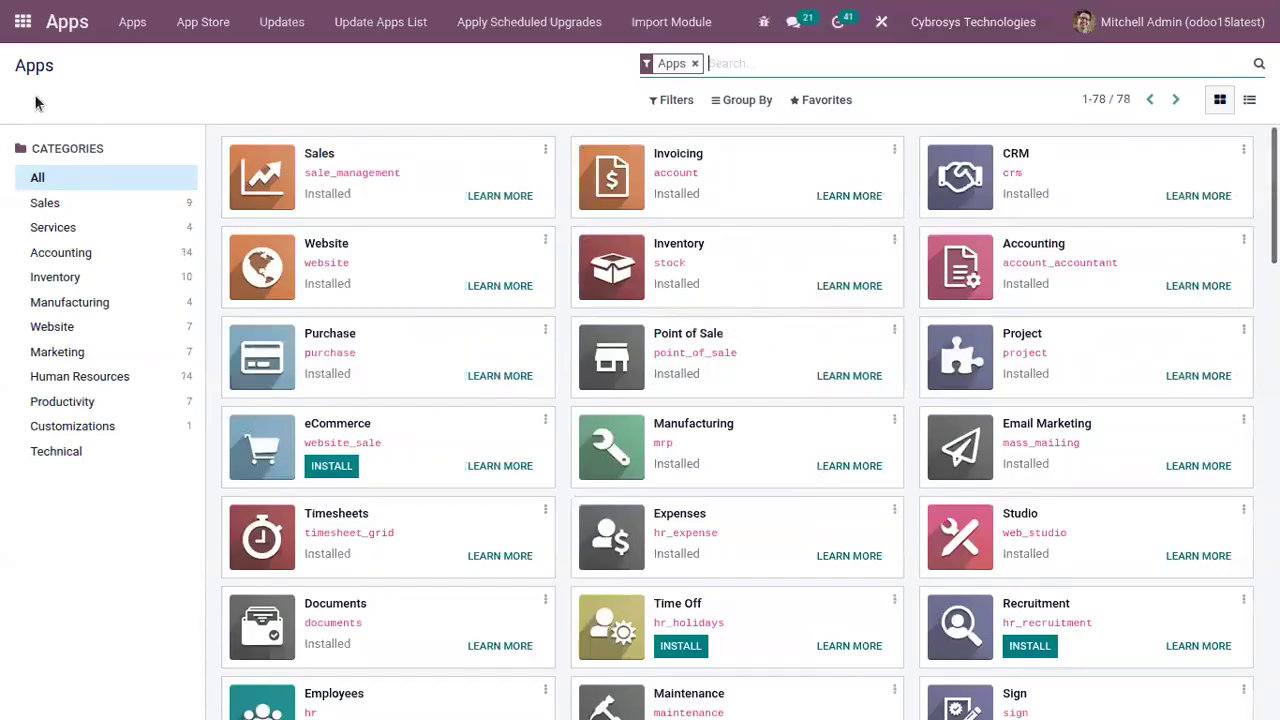
Step: Open the configuration settings of the Accounting app
{"action": "left_click", "coordinate": [22, 21]}
{"action": "left_click", "coordinate": [818, 345]}
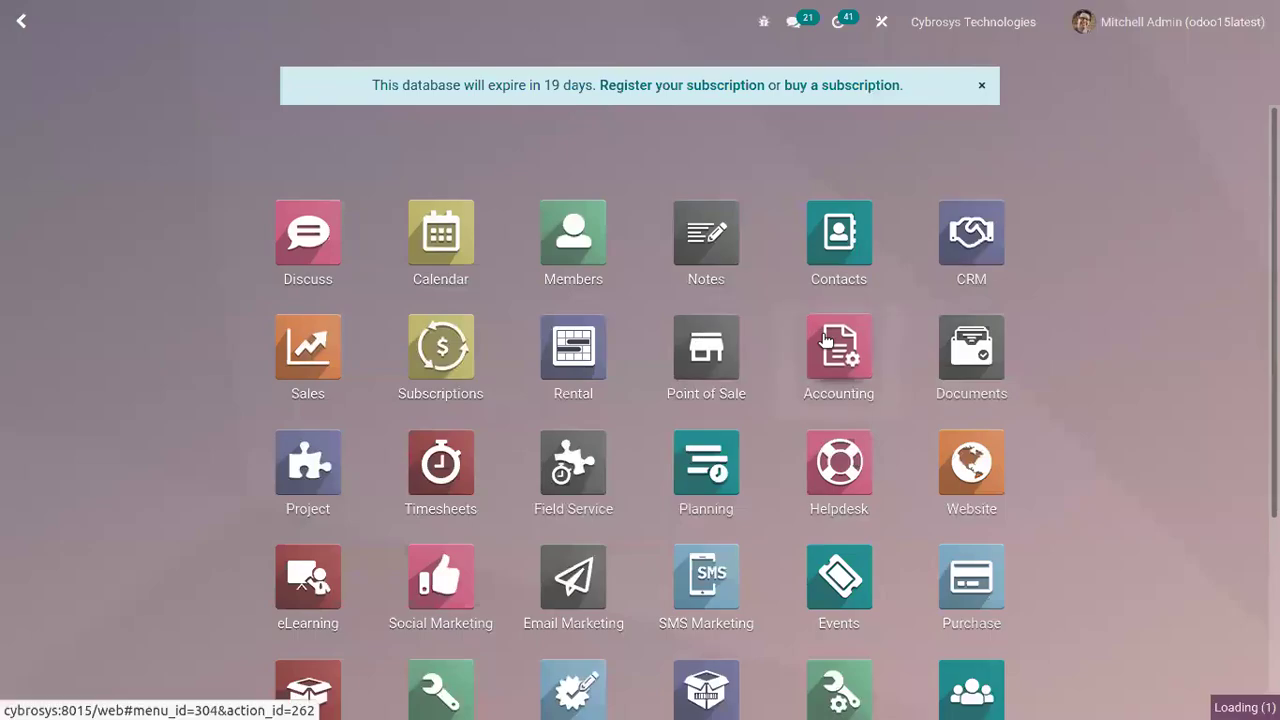
{"action": "left_click", "coordinate": [638, 22]}
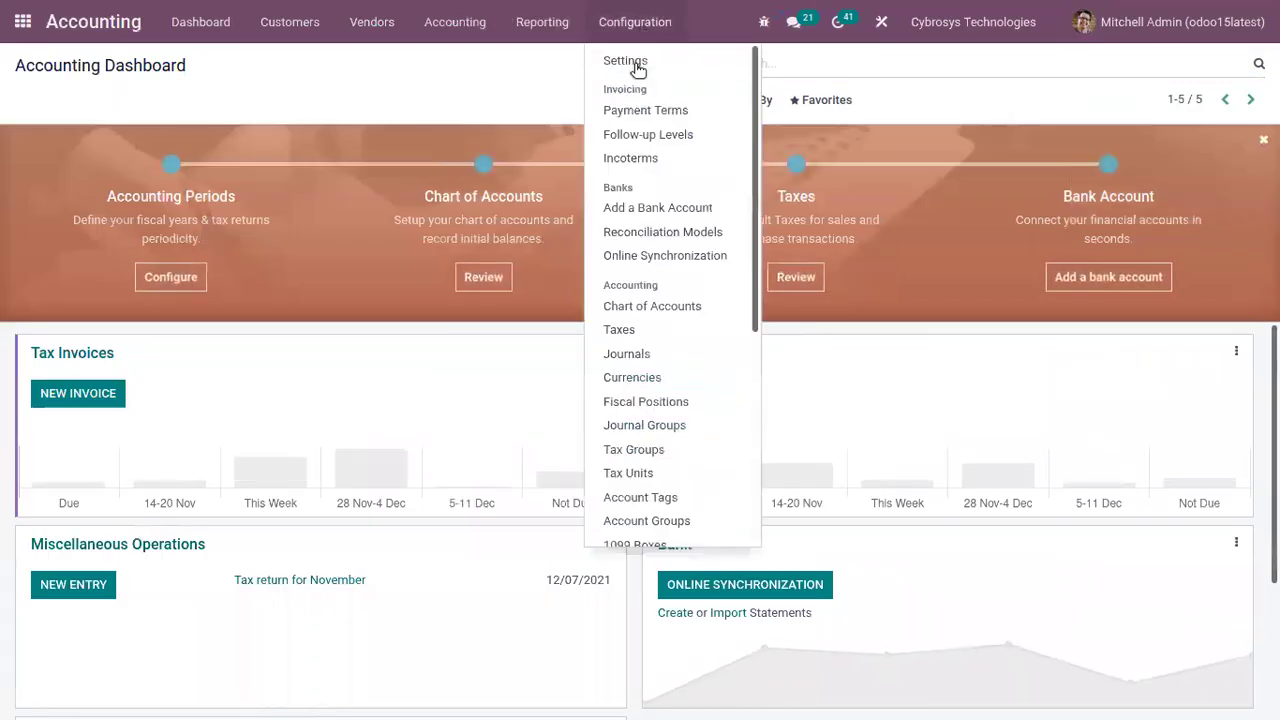
{"action": "left_click", "coordinate": [634, 63]}
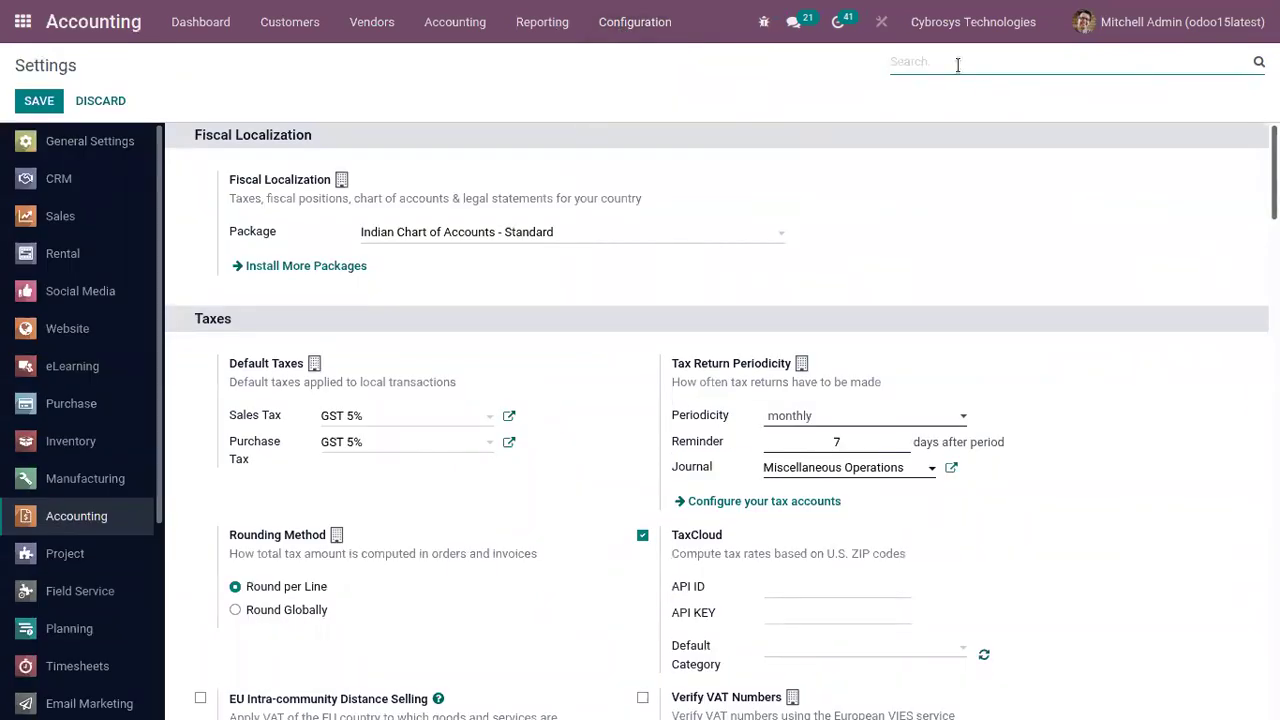
Step: Search the settings for "com", open company management and view the Cybrosys Technologies company record
{"action": "left_click", "coordinate": [957, 64]}
{"action": "type", "text": "com"}
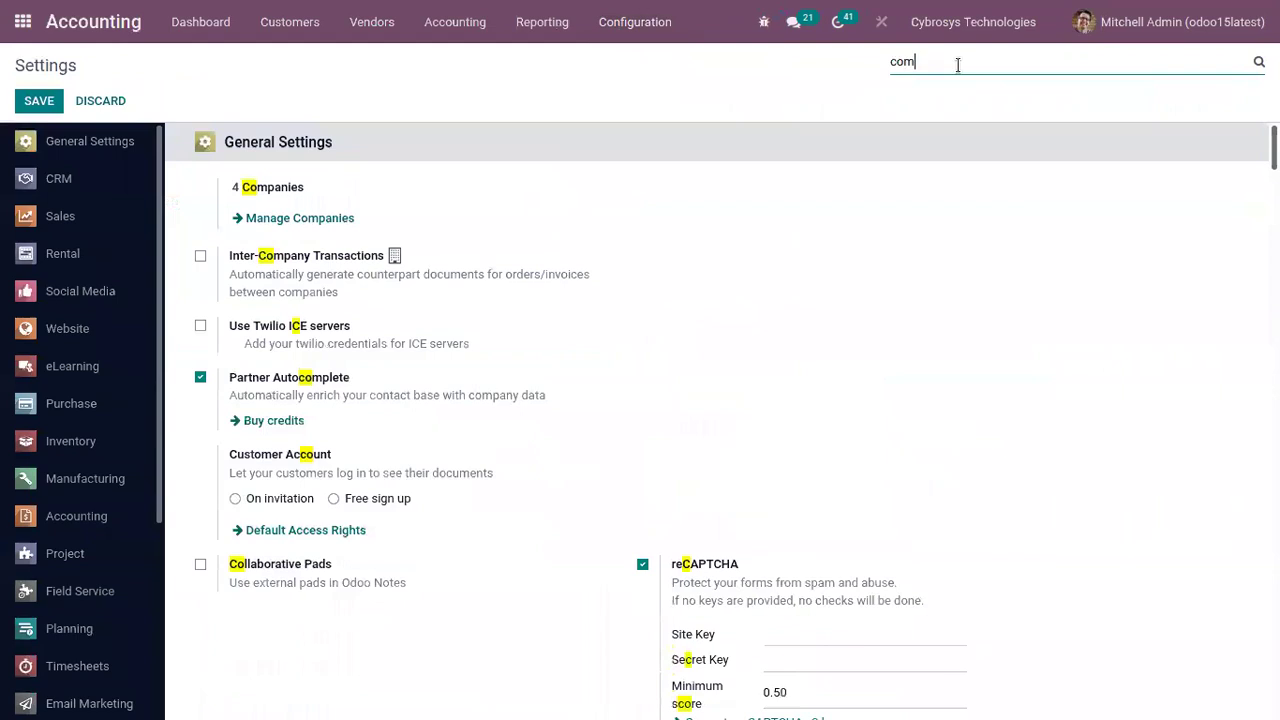
{"action": "left_click", "coordinate": [289, 218]}
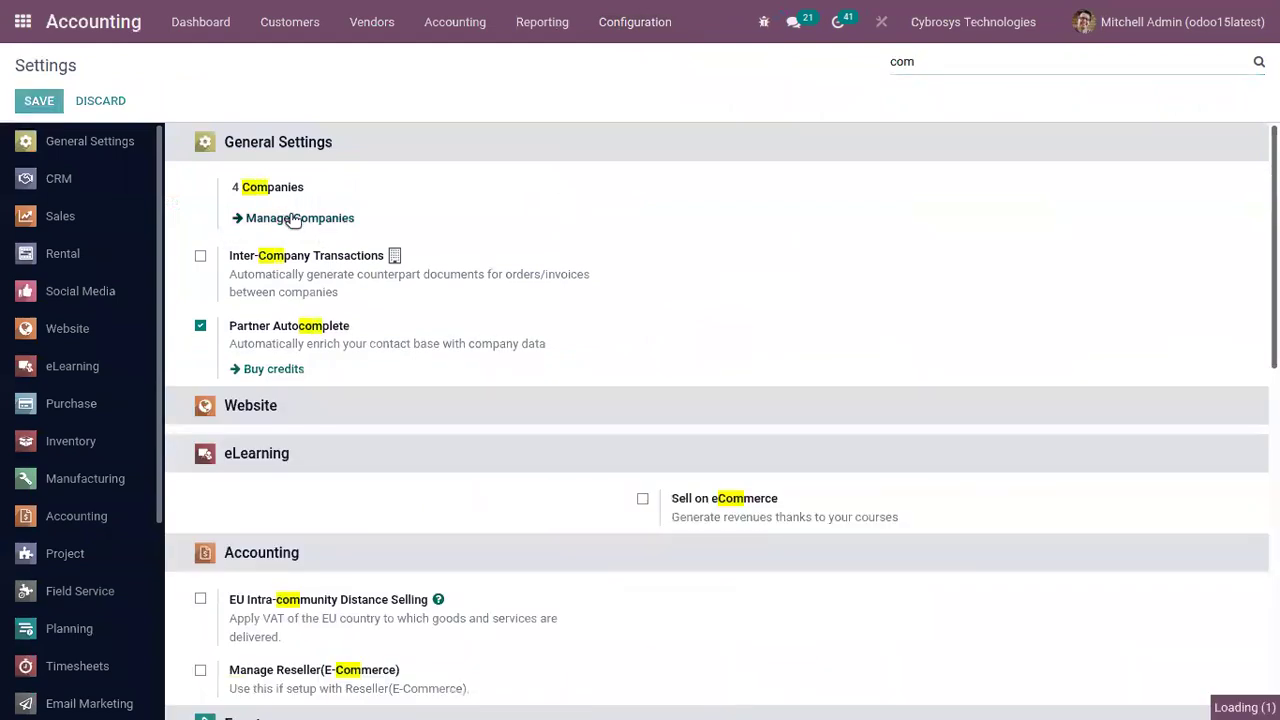
{"action": "left_click", "coordinate": [235, 182]}
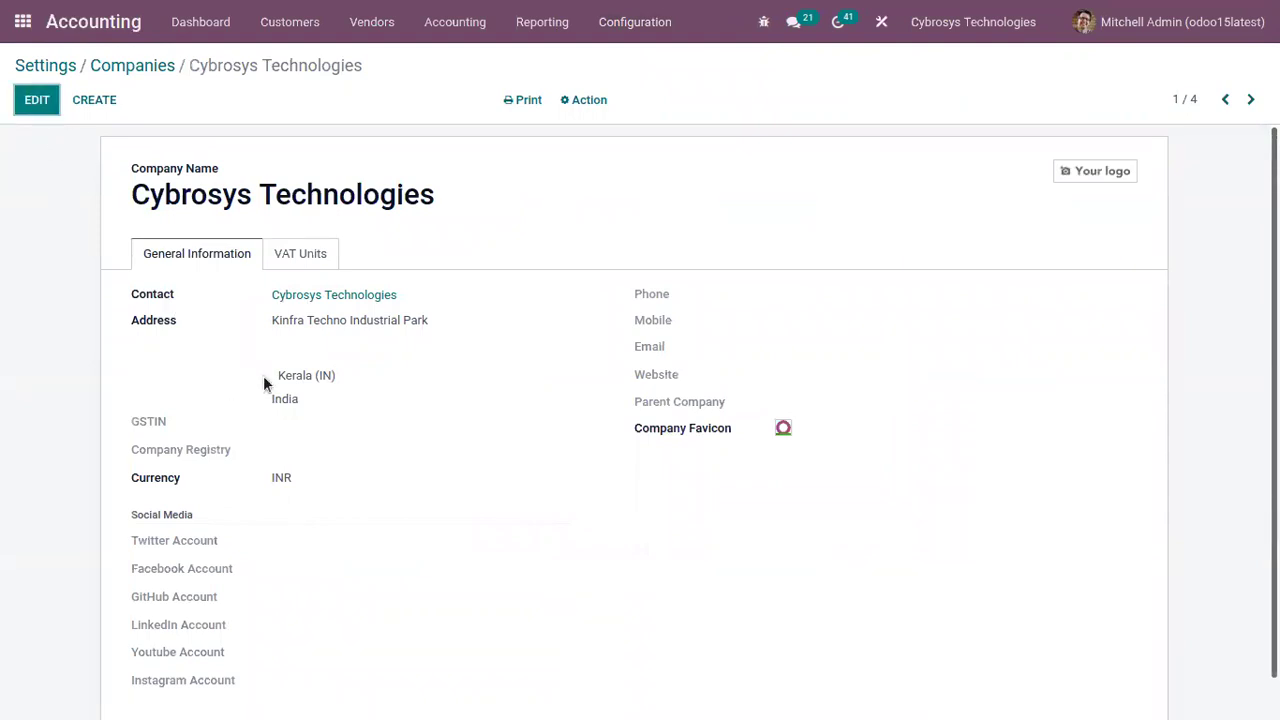
Step: Check the fiscal localization package in the Accounting settings and look through the Chart of Accounts
{"action": "left_click", "coordinate": [628, 24]}
{"action": "left_click", "coordinate": [646, 60]}
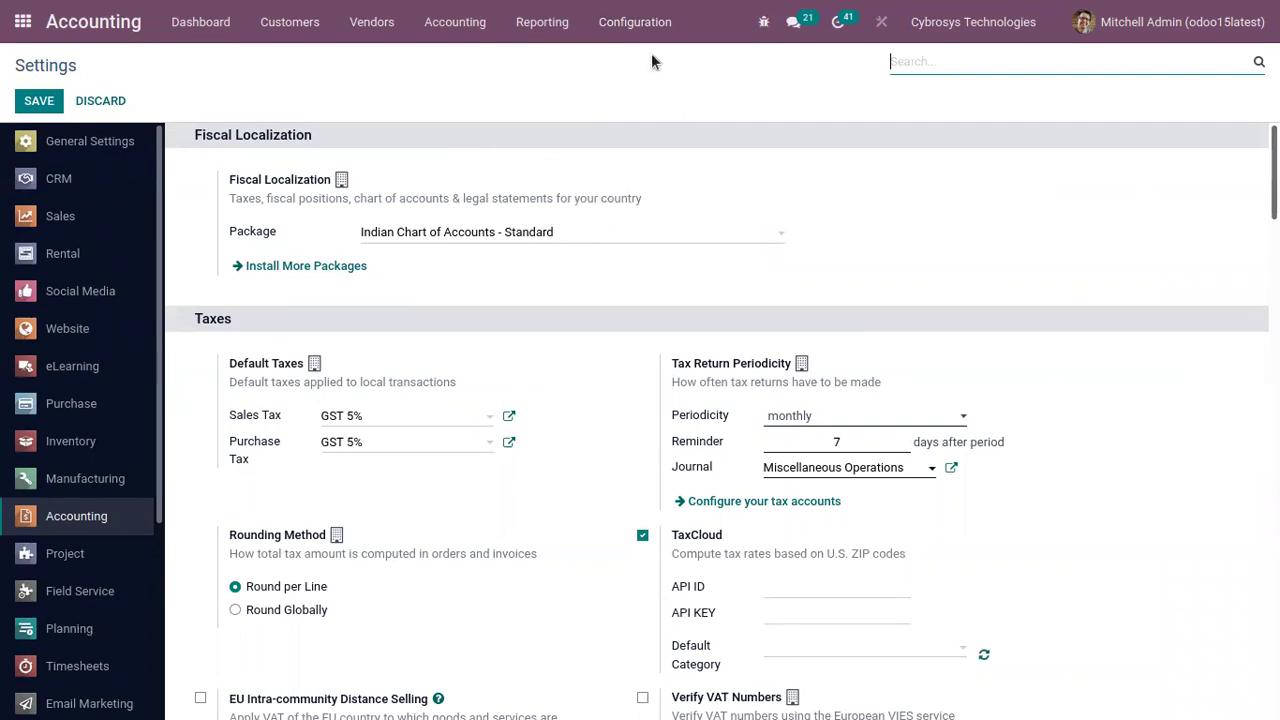
{"action": "left_click", "coordinate": [631, 20]}
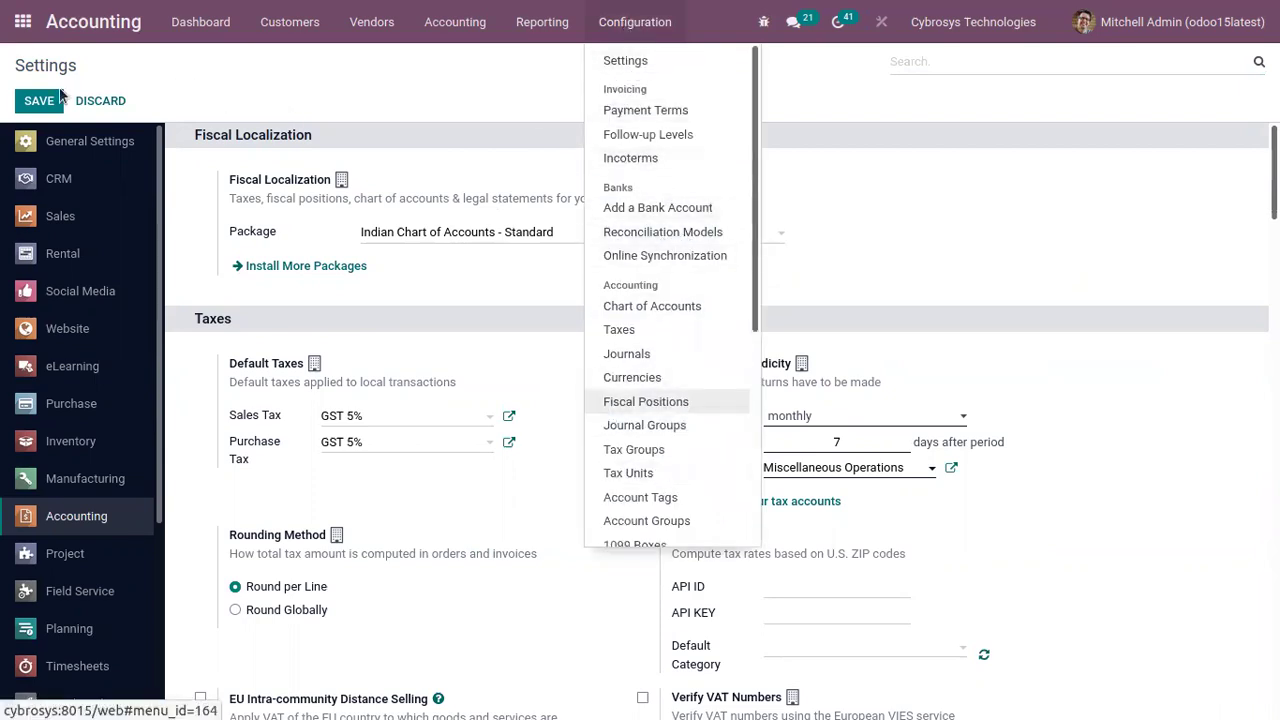
{"action": "left_click", "coordinate": [649, 308]}
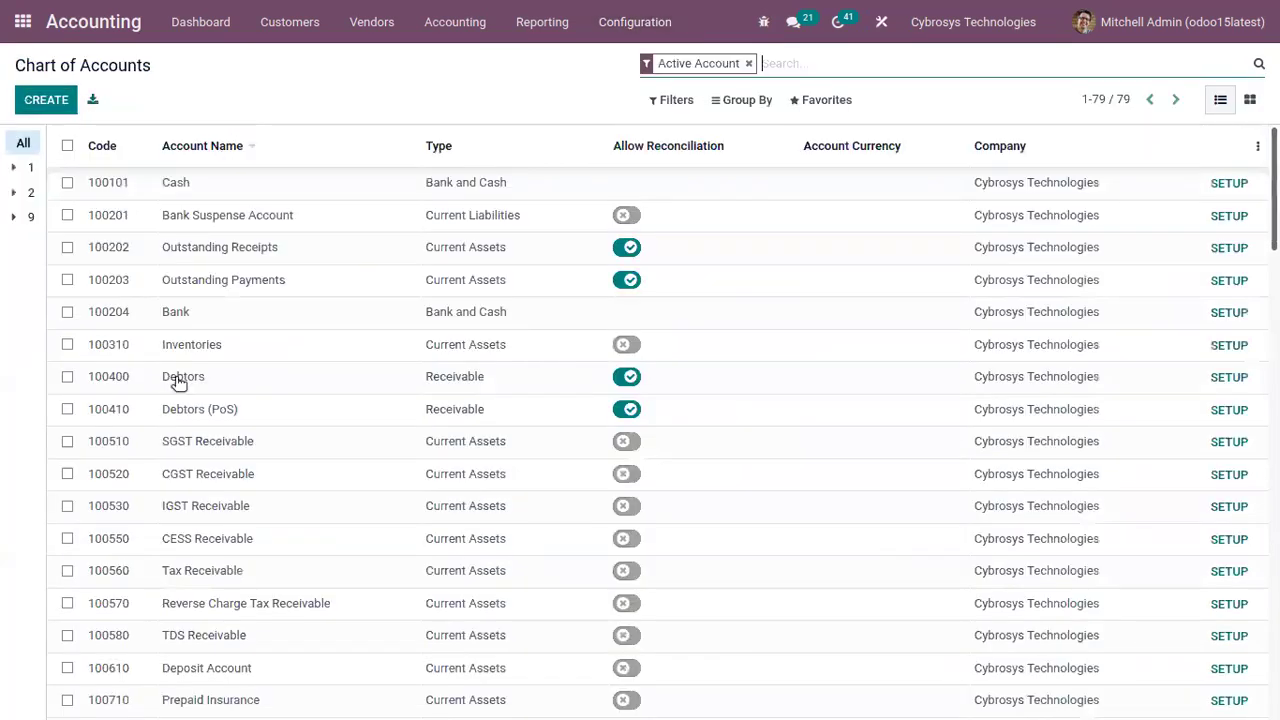
{"action": "scroll", "coordinate": [200, 552], "scroll_direction": "down", "scroll_amount": 15}
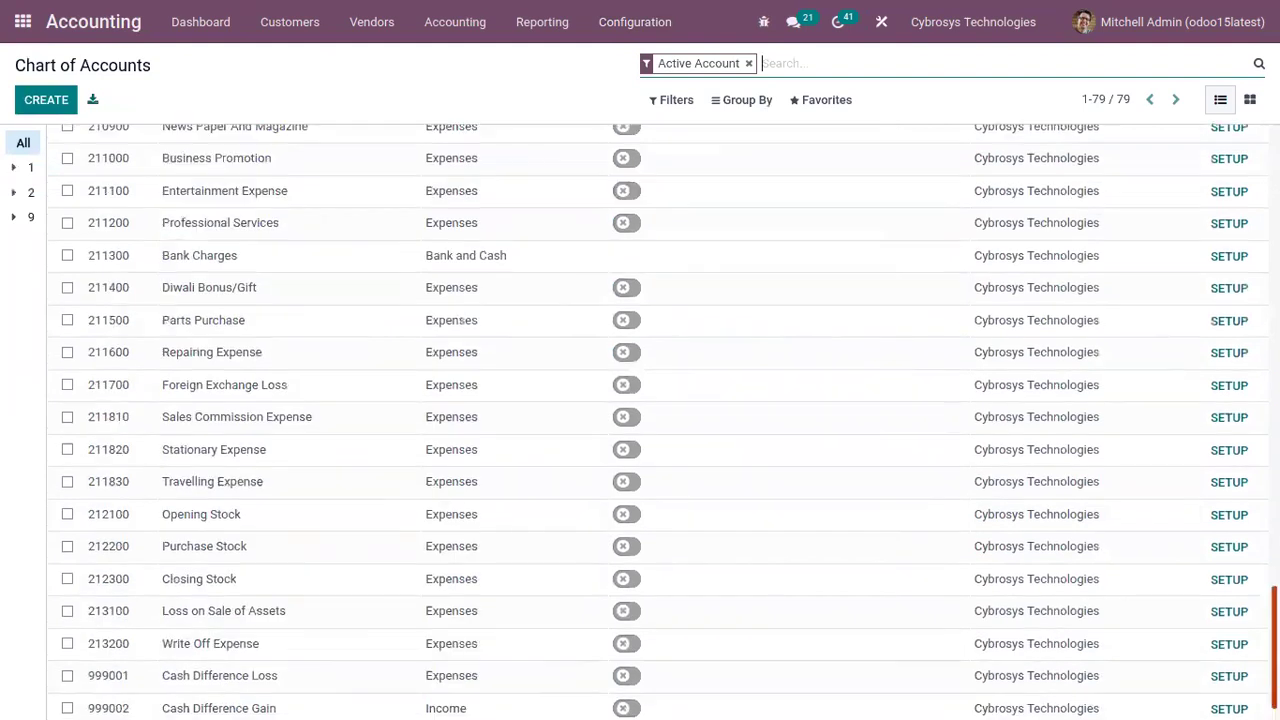
{"action": "scroll", "coordinate": [1206, 291], "scroll_direction": "up", "scroll_amount": 15}
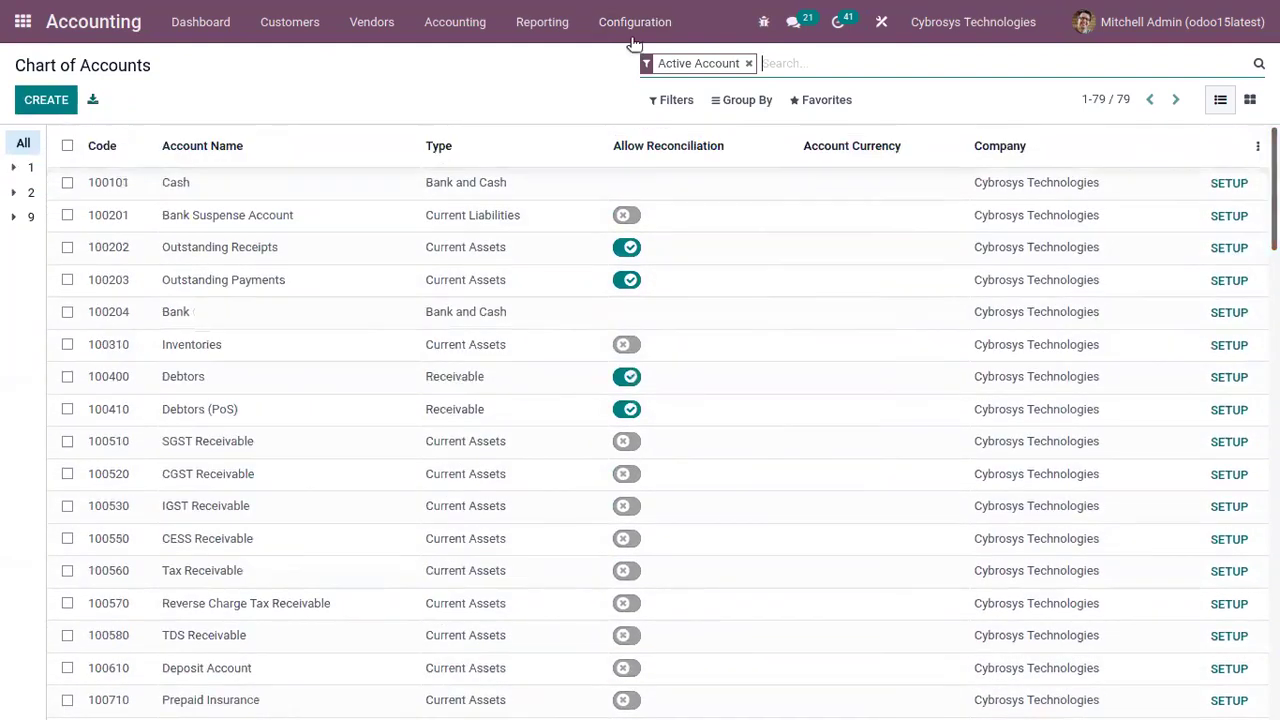
Step: Open the list of configured taxes and look through the sales and purchase taxes
{"action": "left_click", "coordinate": [635, 22]}
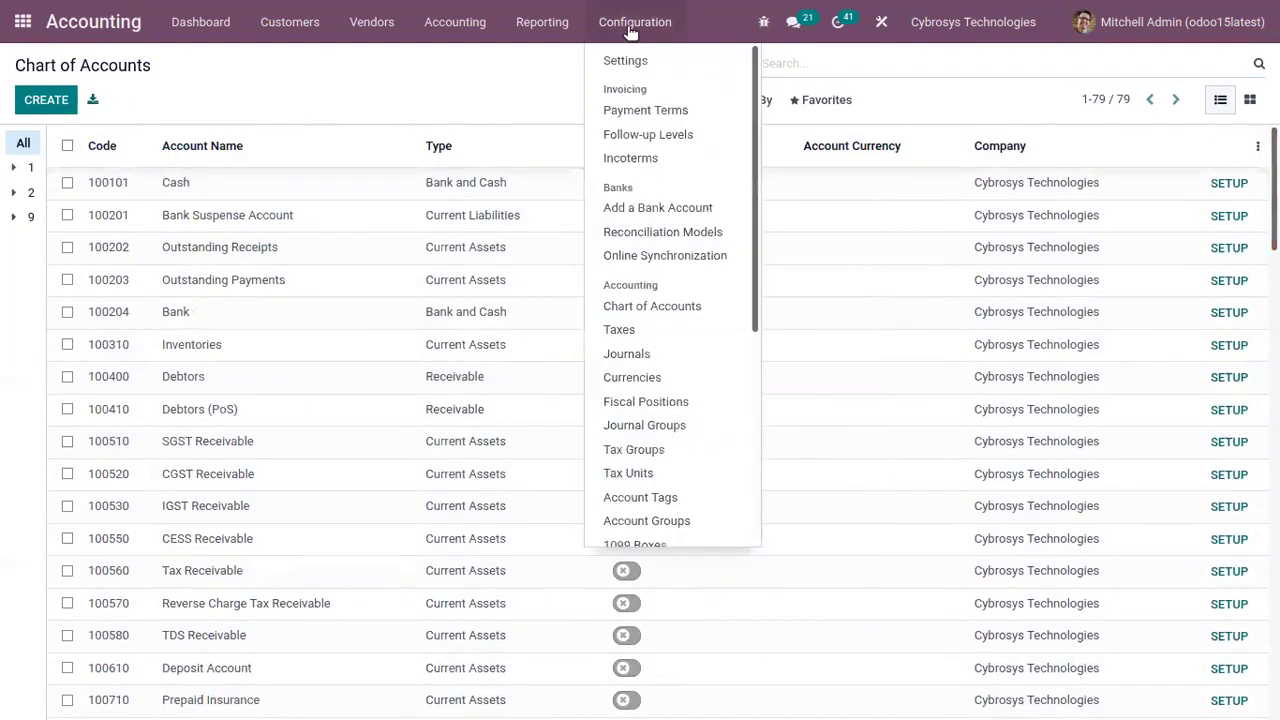
{"action": "left_click", "coordinate": [652, 326]}
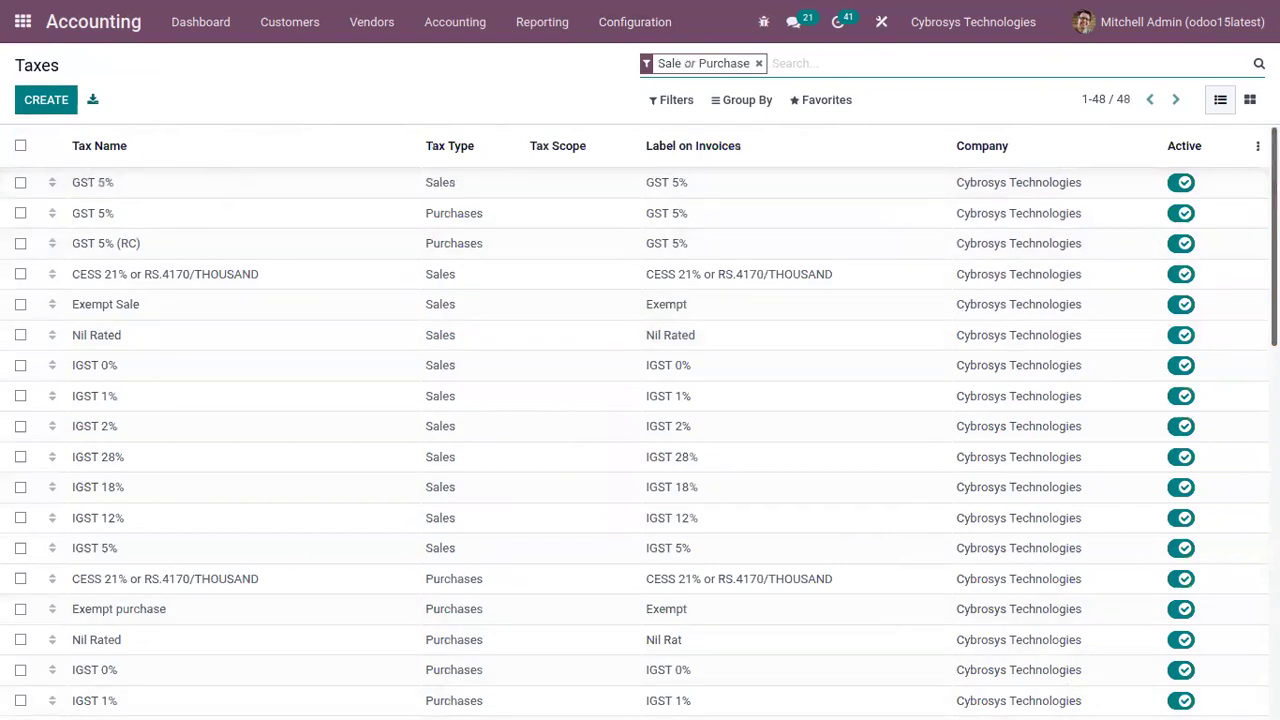
{"action": "scroll", "coordinate": [640, 420], "scroll_direction": "down", "scroll_amount": 10}
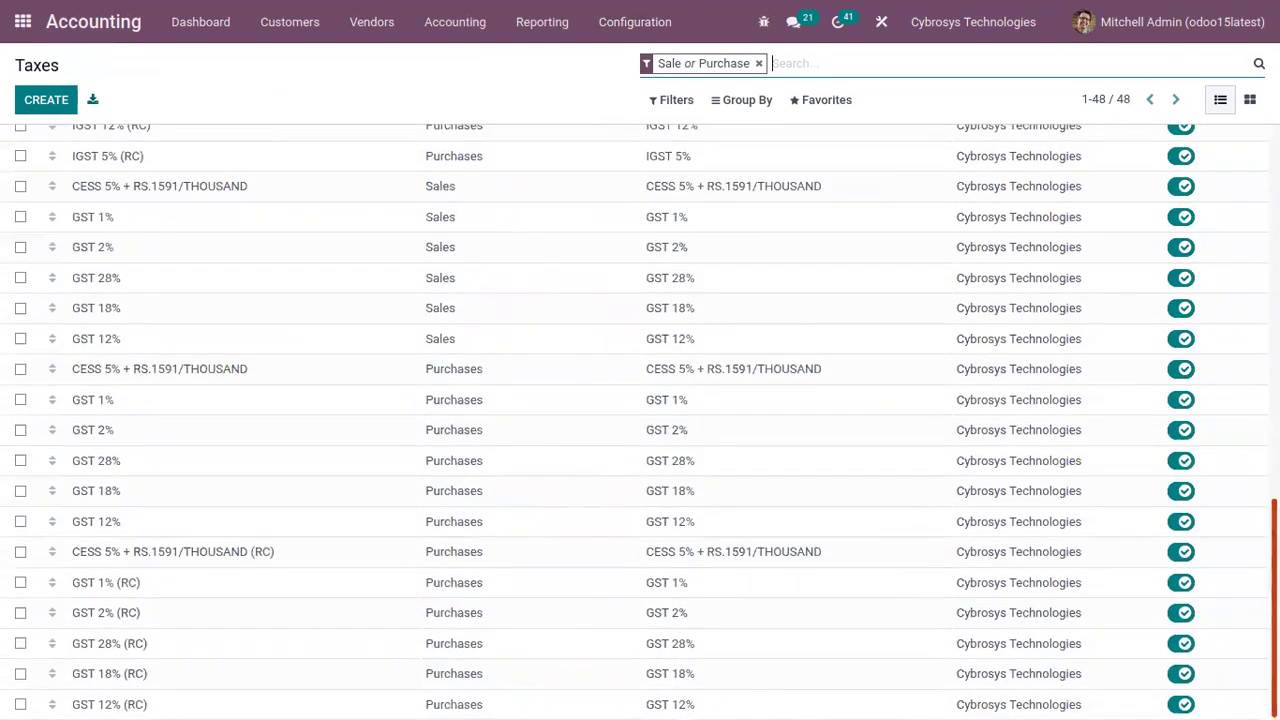
{"action": "scroll", "coordinate": [640, 420], "scroll_direction": "up", "scroll_amount": 10}
Step: Open the Export fiscal position from the Fiscal Positions list and put it in edit mode
{"action": "left_click", "coordinate": [620, 22]}
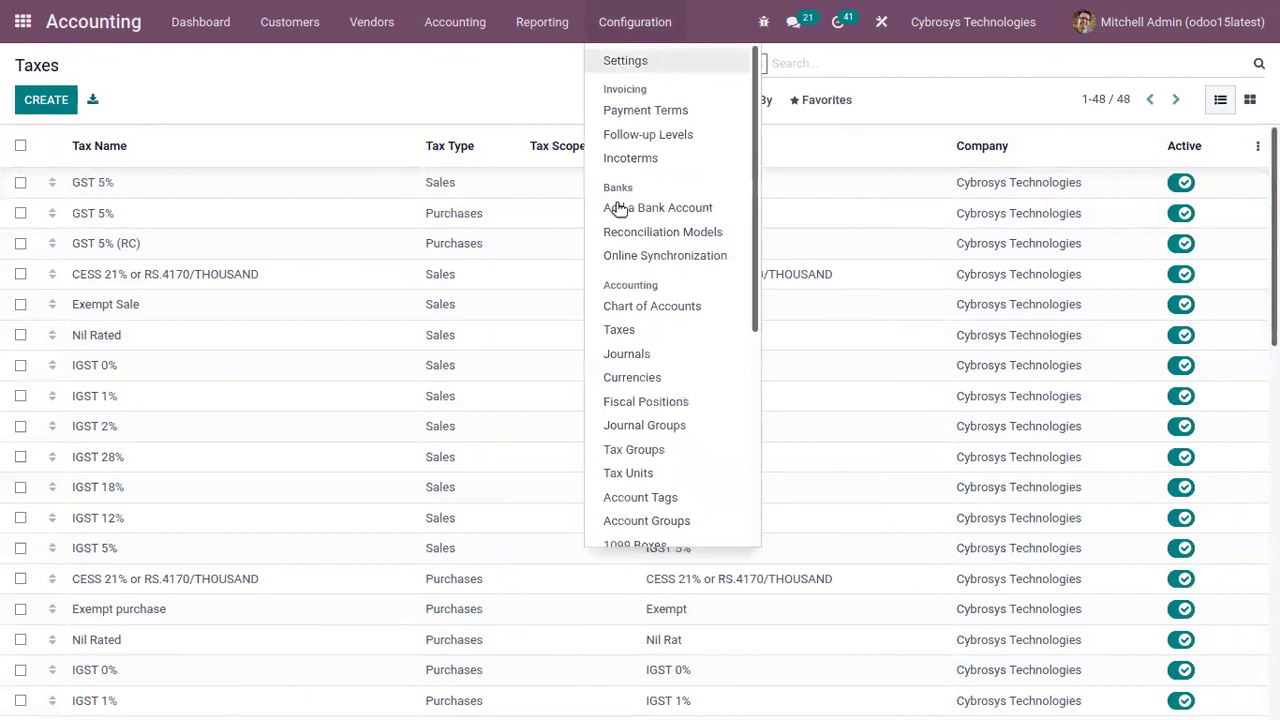
{"action": "left_click", "coordinate": [646, 401]}
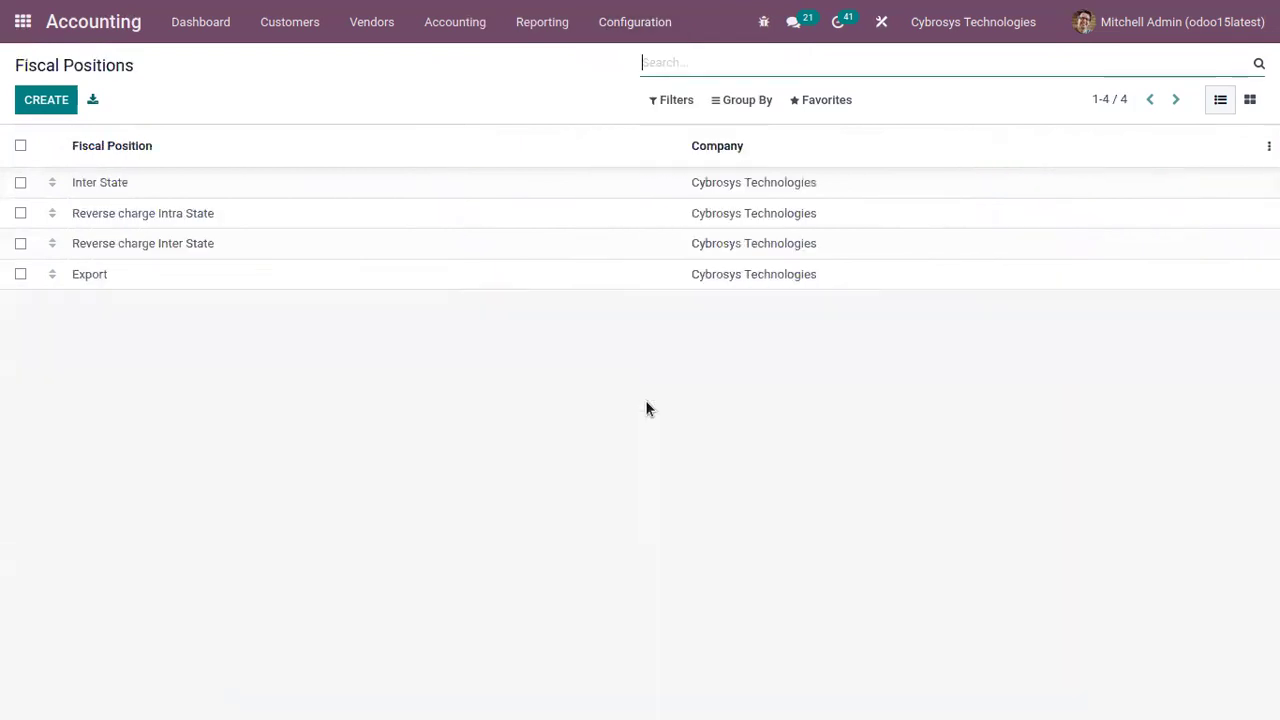
{"action": "left_click", "coordinate": [168, 274]}
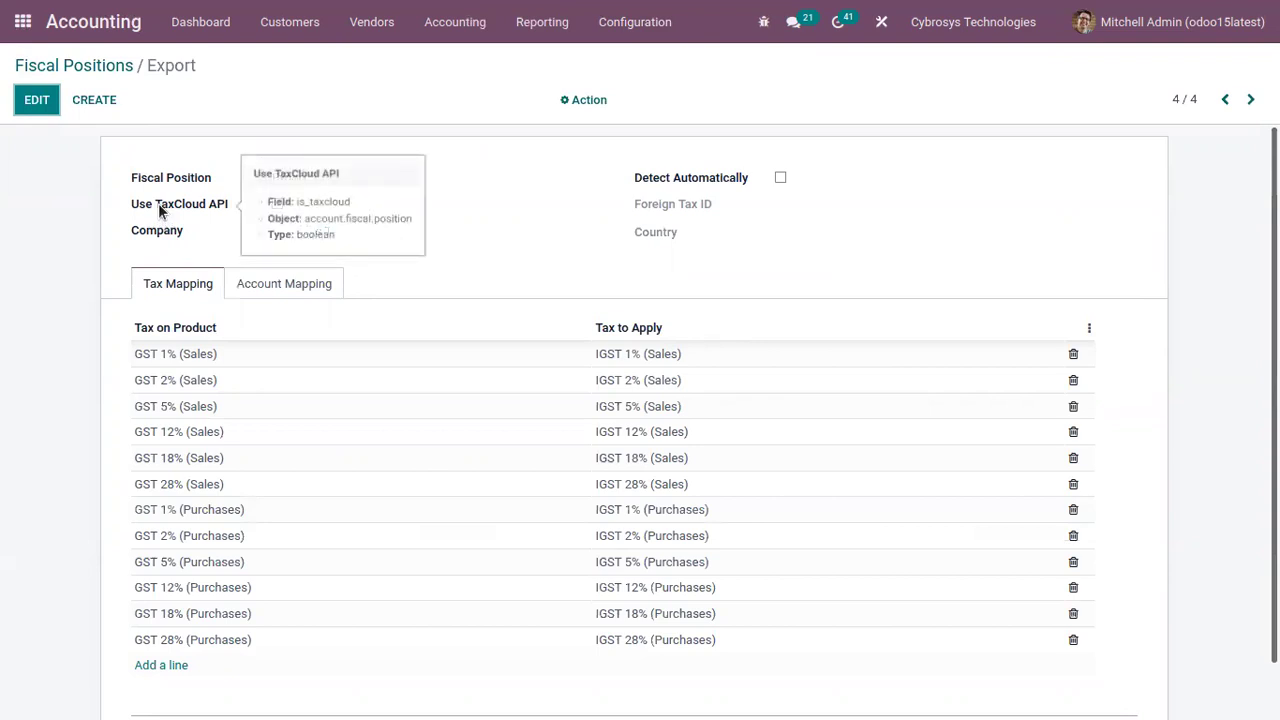
{"action": "key", "text": "alt+a"}
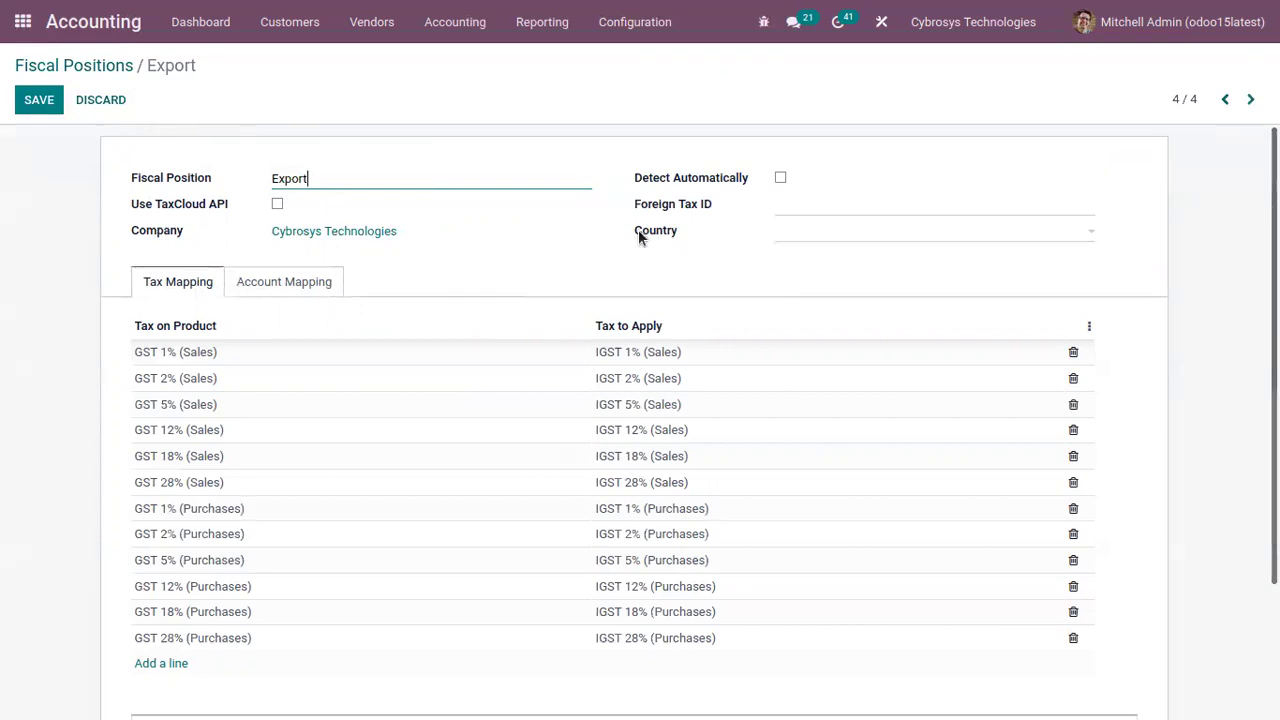
Step: Examine the Export fiscal position's automatic detection, foreign tax ID and country fields, and its tax mapping lines
{"action": "mouse_move", "coordinate": [639, 233]}
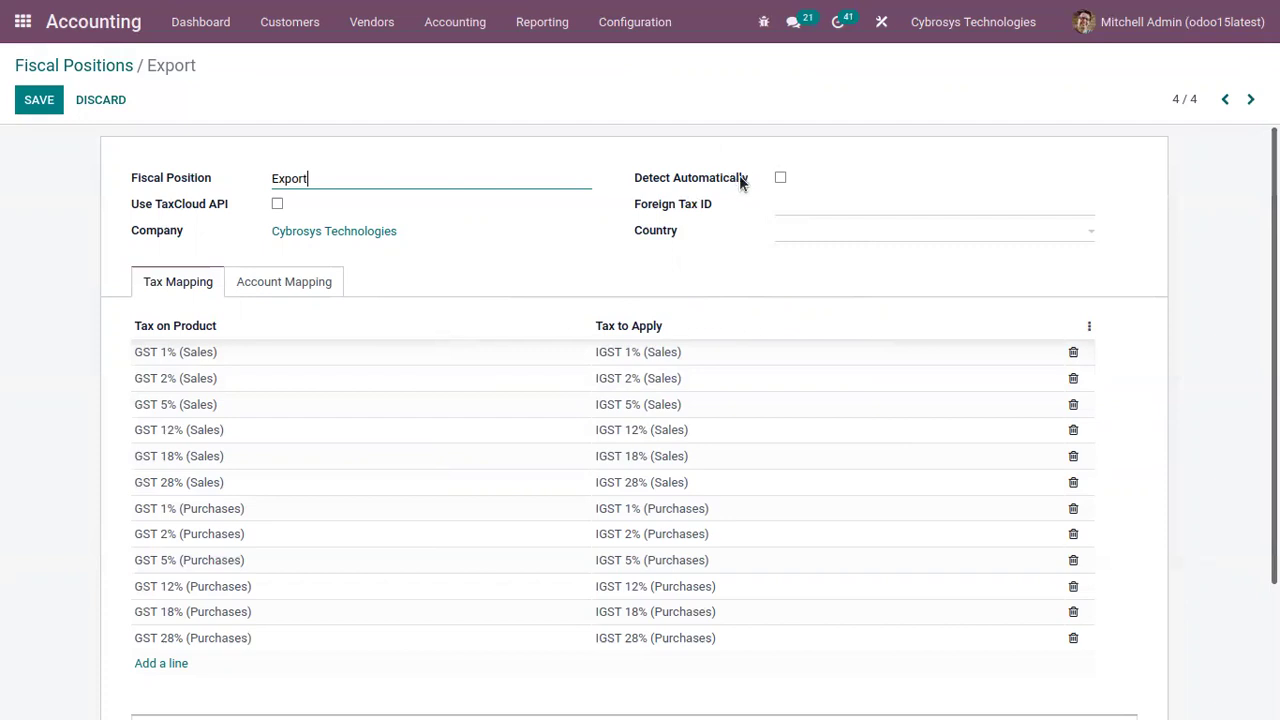
{"action": "mouse_move", "coordinate": [739, 176]}
{"action": "scroll", "coordinate": [640, 420], "scroll_direction": "down", "scroll_amount": 2}
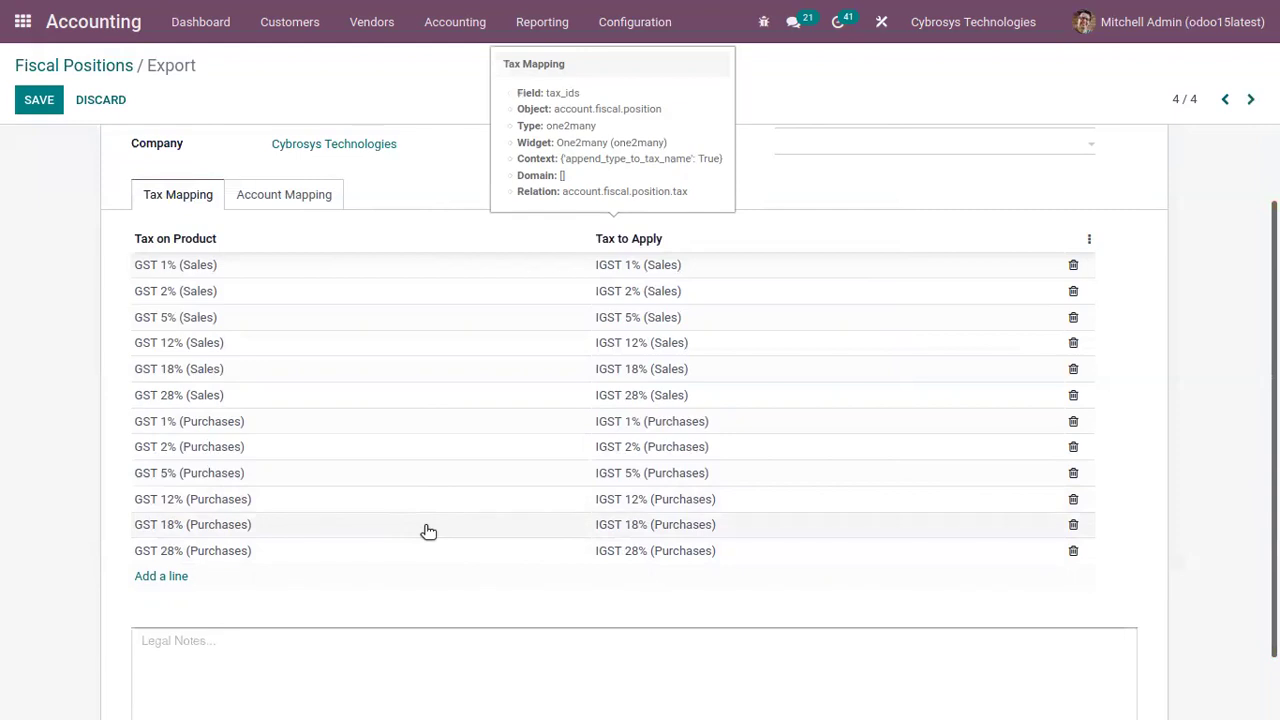
{"action": "left_click", "coordinate": [266, 194]}
{"action": "left_click", "coordinate": [211, 288]}
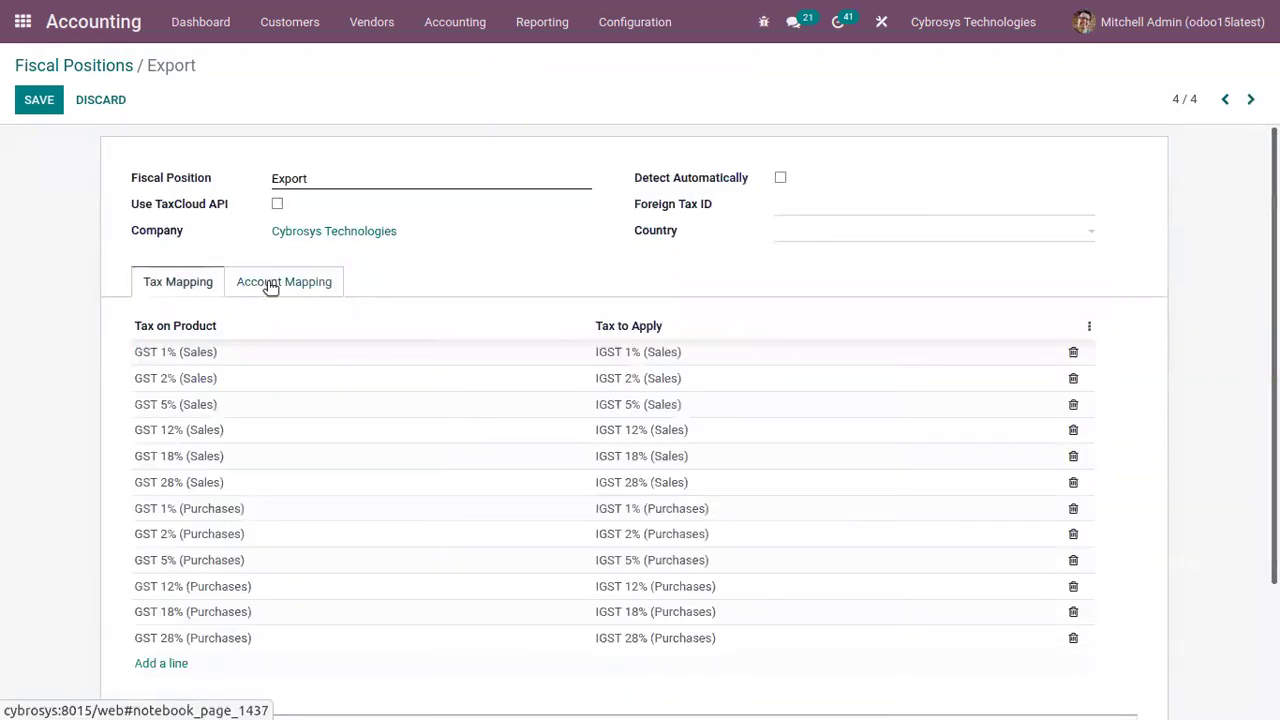
{"action": "scroll", "coordinate": [824, 471], "scroll_direction": "down", "scroll_amount": 3}
{"action": "scroll", "coordinate": [824, 471], "scroll_direction": "up", "scroll_amount": 3}
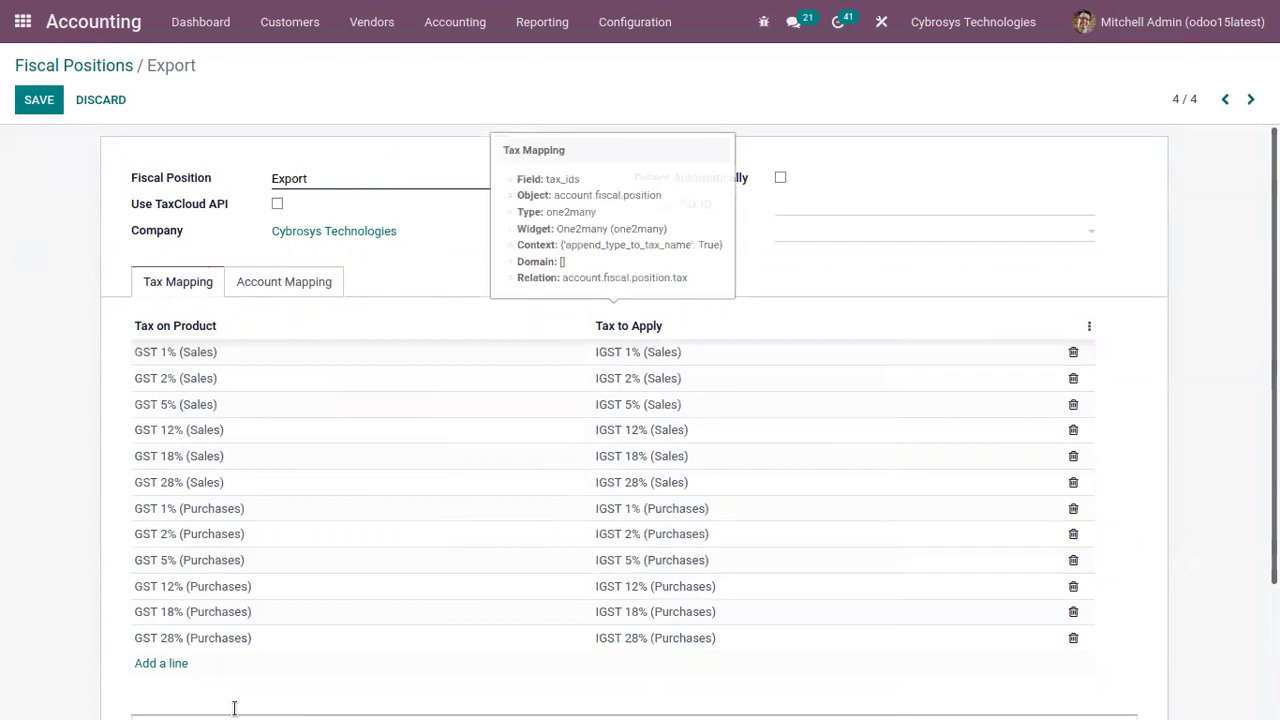
{"action": "scroll", "coordinate": [462, 624], "scroll_direction": "down", "scroll_amount": 2}
{"action": "scroll", "coordinate": [614, 420], "scroll_direction": "up", "scroll_amount": 1}
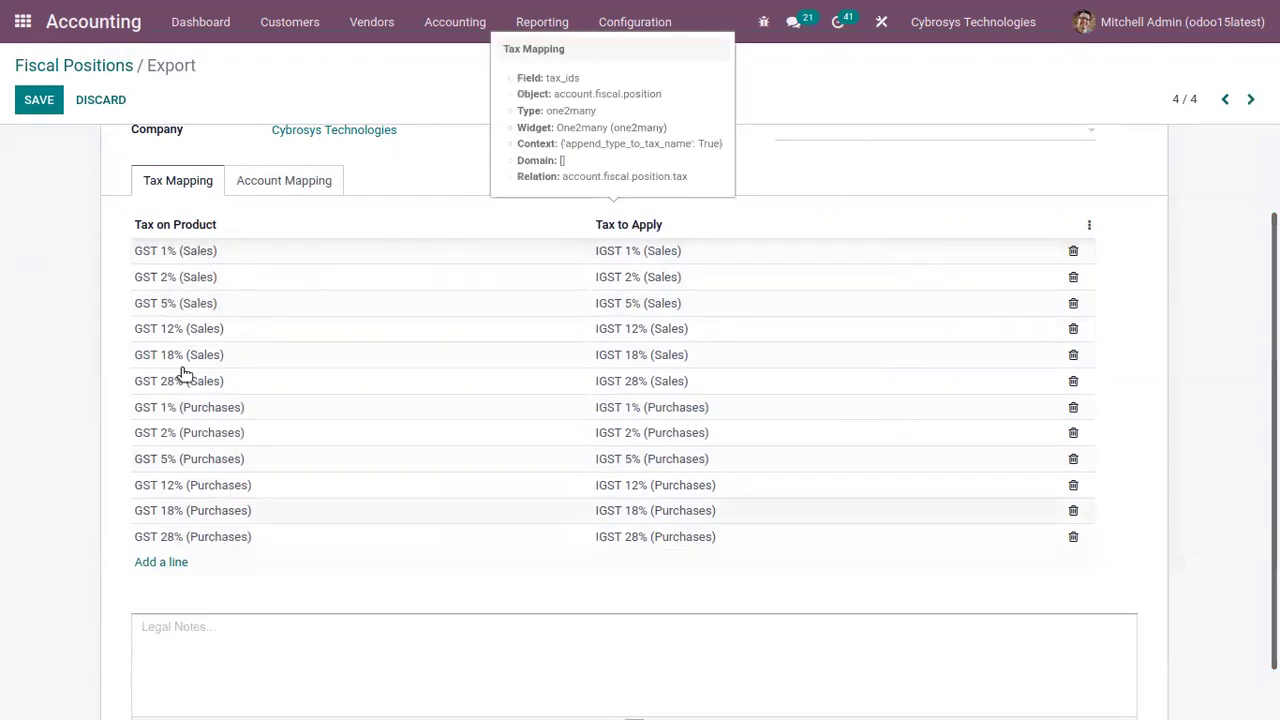
Step: Add an empty account mapping line to the Export fiscal position and view the account choices for both of its columns
{"action": "left_click", "coordinate": [290, 190]}
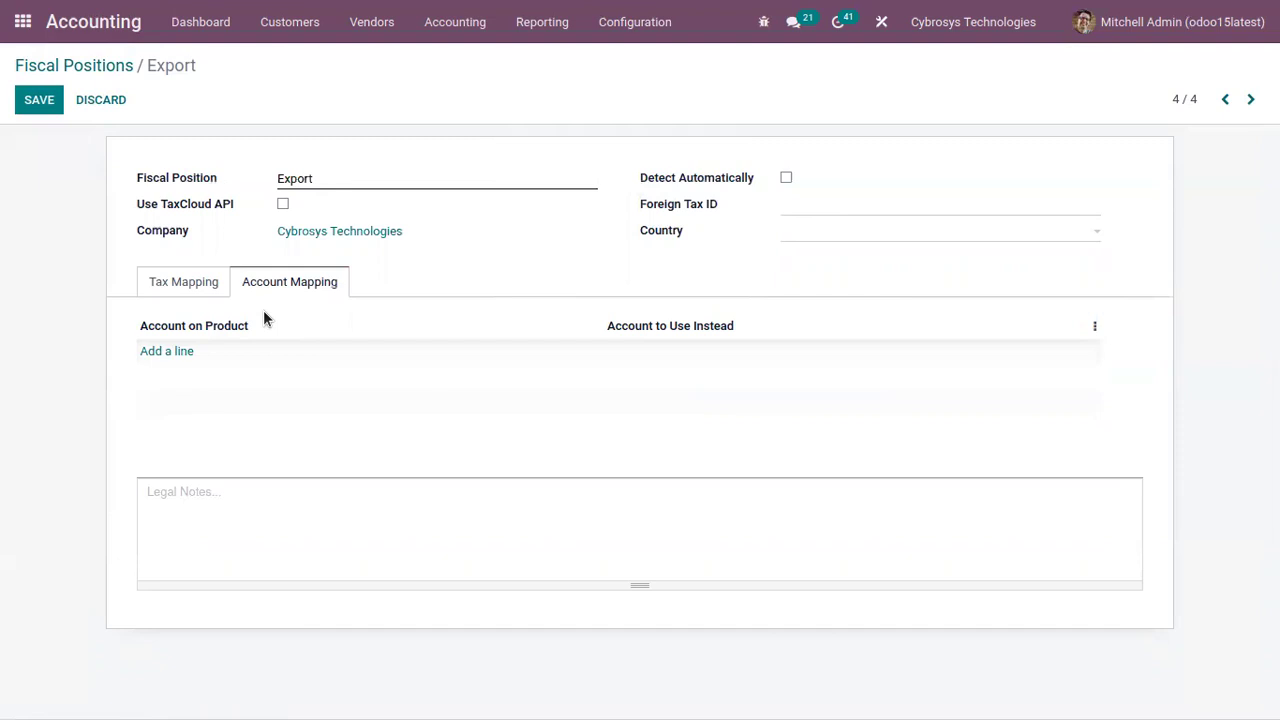
{"action": "left_click", "coordinate": [152, 350]}
{"action": "left_click", "coordinate": [690, 356]}
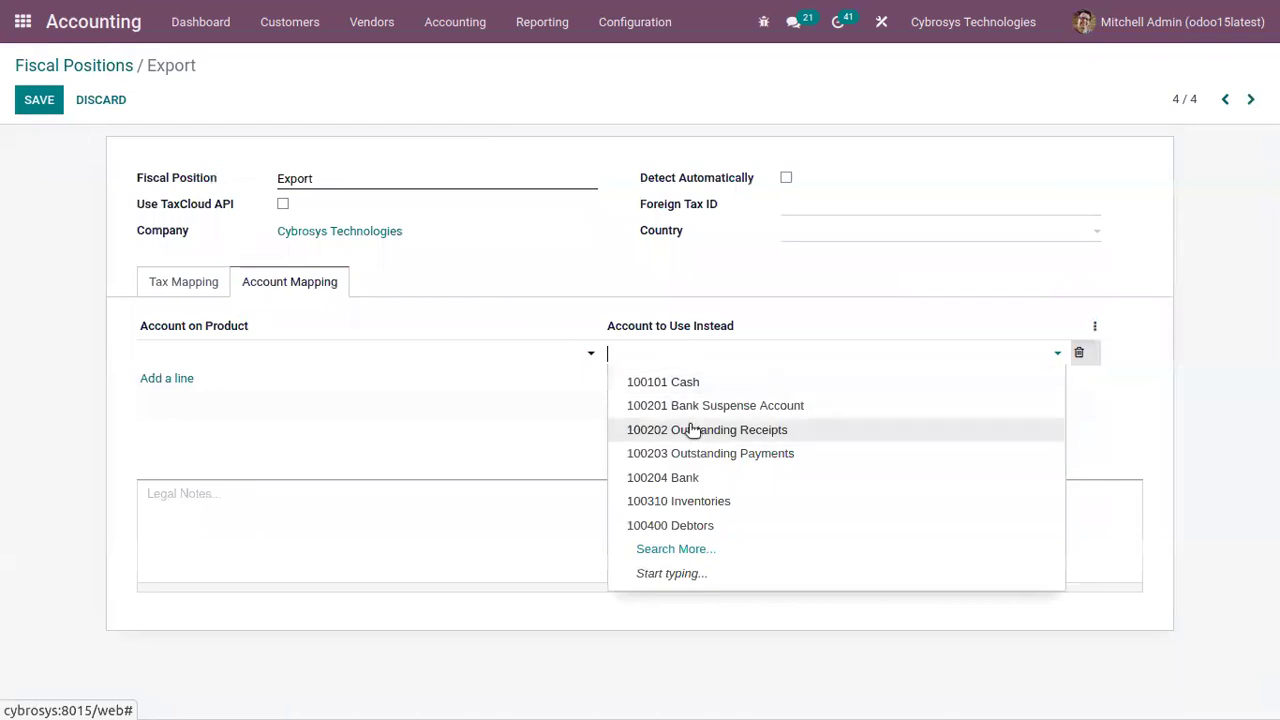
{"action": "left_click", "coordinate": [357, 356]}
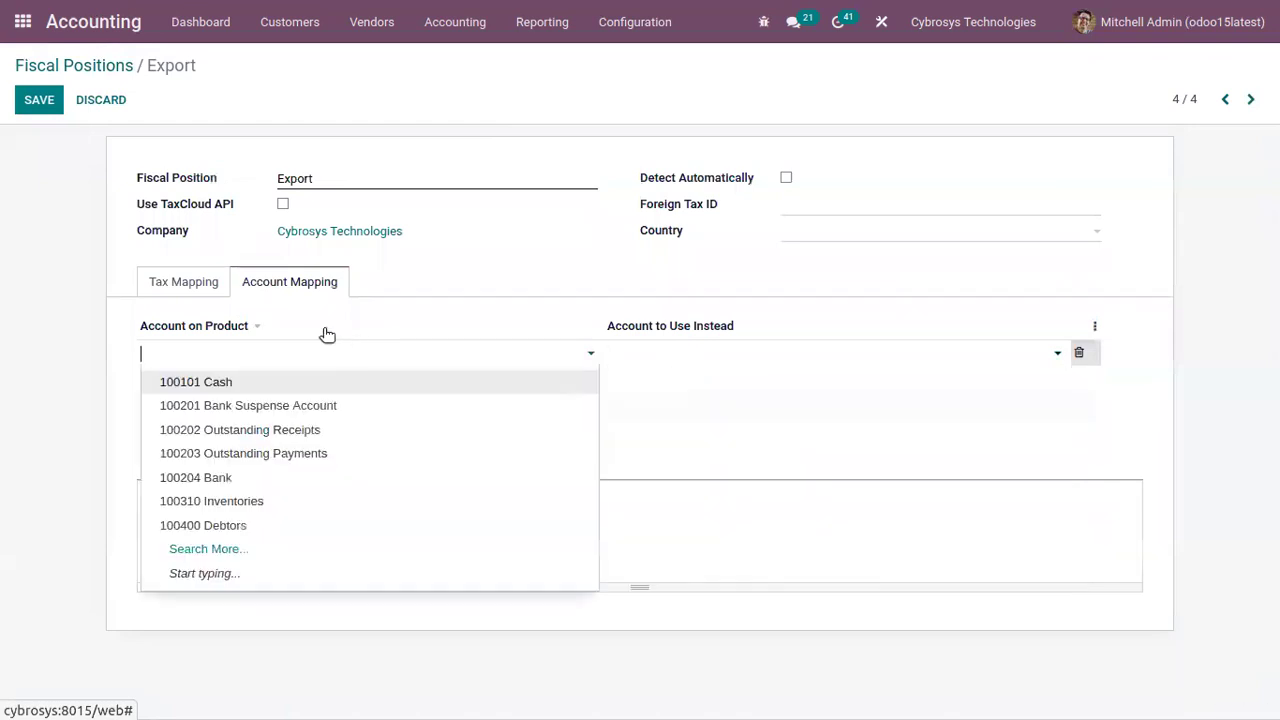
{"action": "left_click", "coordinate": [500, 325]}
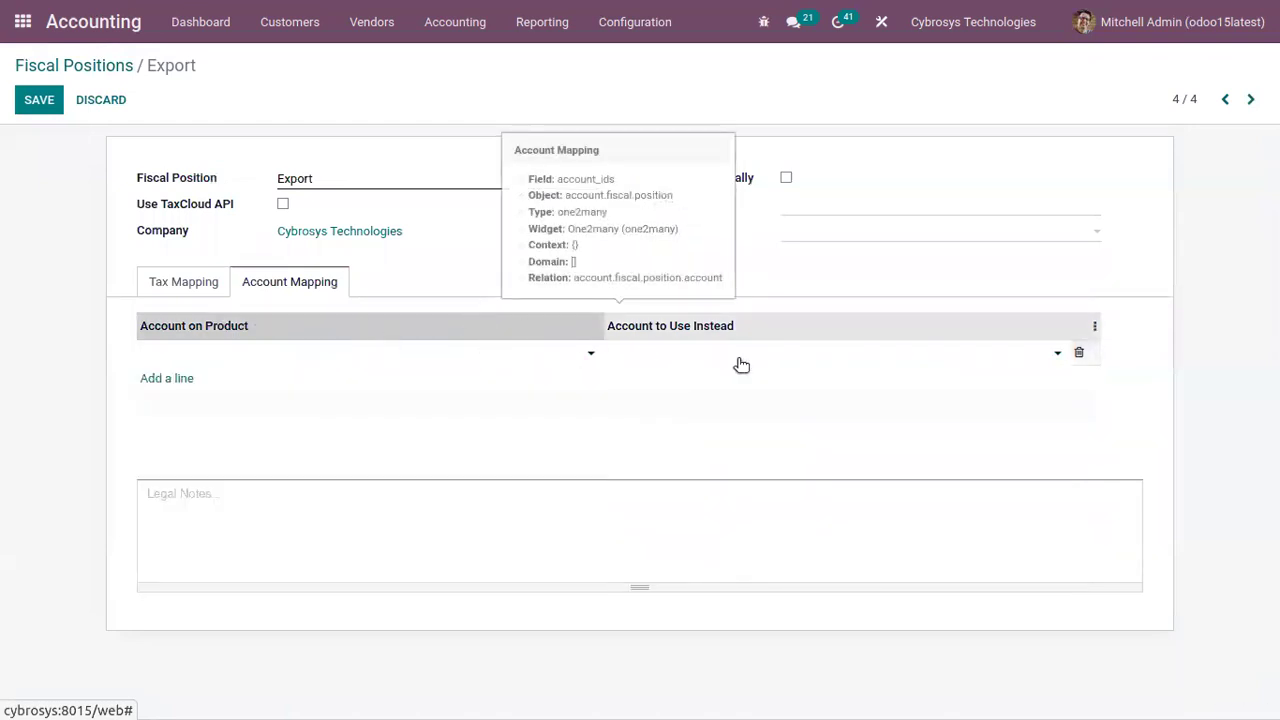
Step: Discard the unsaved edits on the Export fiscal position and return to the Fiscal Positions list
{"action": "left_click", "coordinate": [191, 283]}
{"action": "left_click", "coordinate": [94, 101]}
{"action": "left_click", "coordinate": [86, 66]}
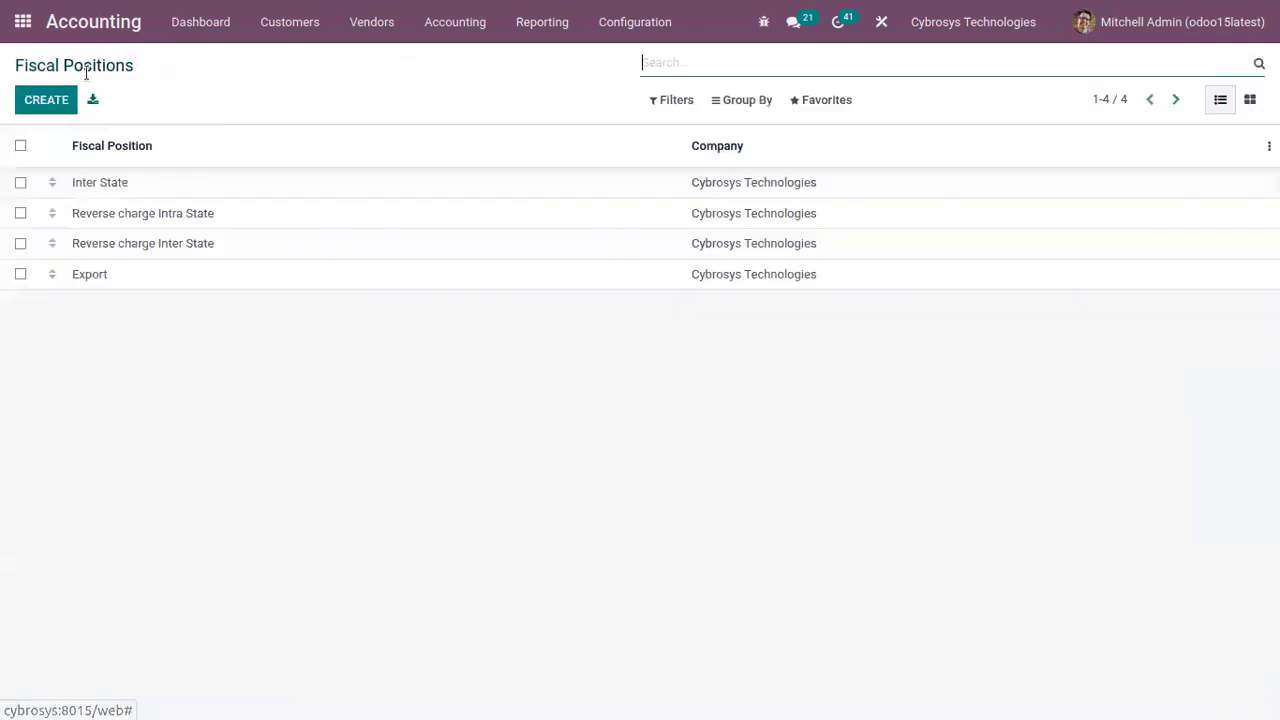
Step: Create a fiscal position named India and add a tax mapping line from IGST 28% (Sales) to GST 28% (Sales)
{"action": "left_click", "coordinate": [50, 101]}
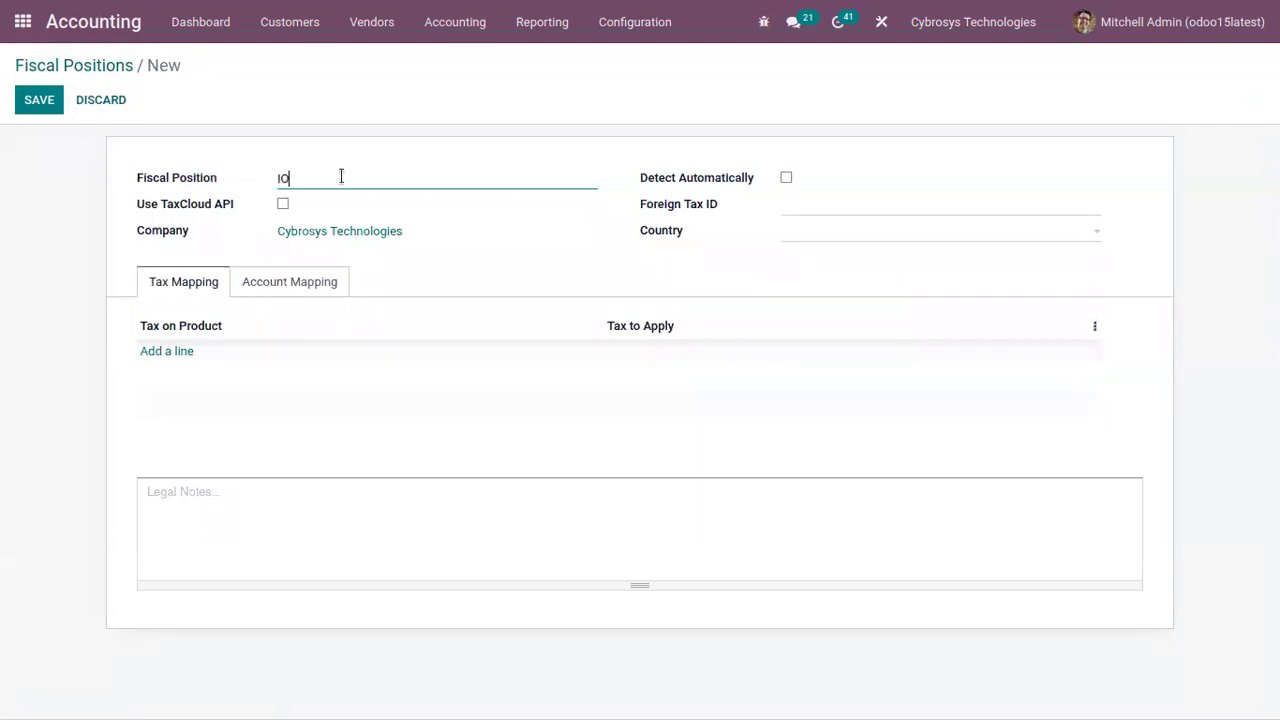
{"action": "type", "text": "India"}
{"action": "left_click", "coordinate": [179, 352]}
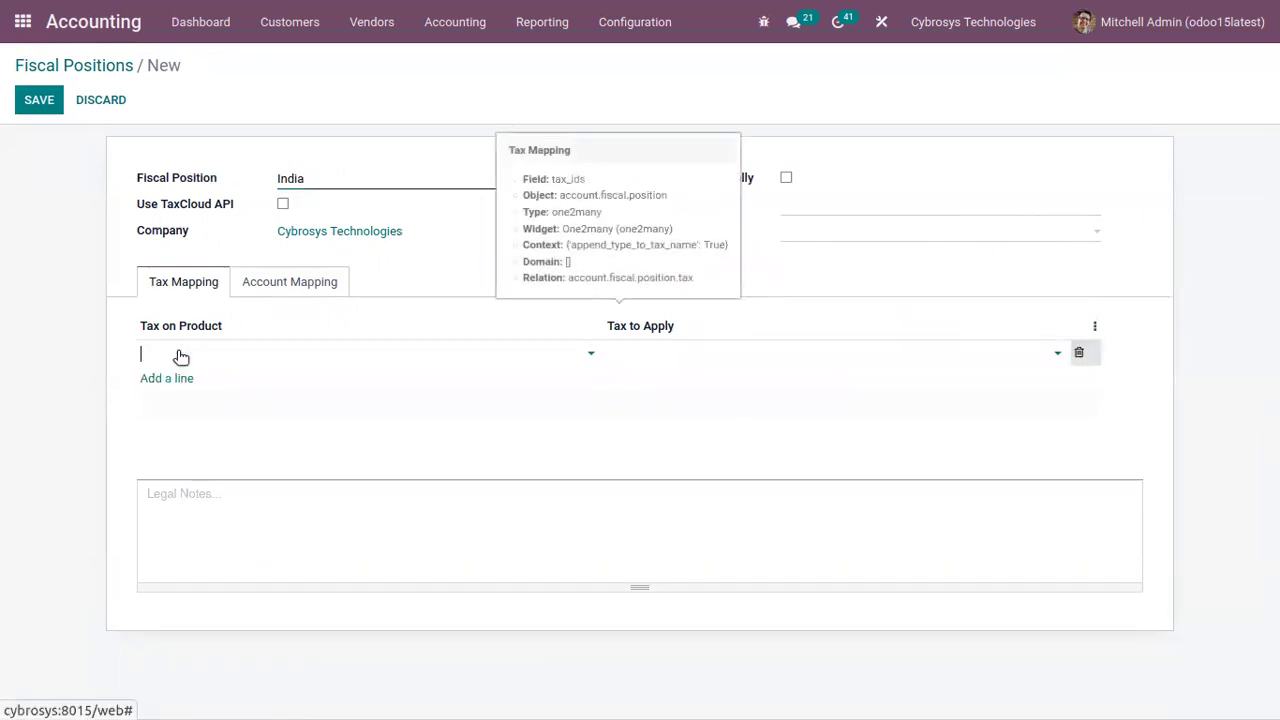
{"action": "type", "text": "gst"}
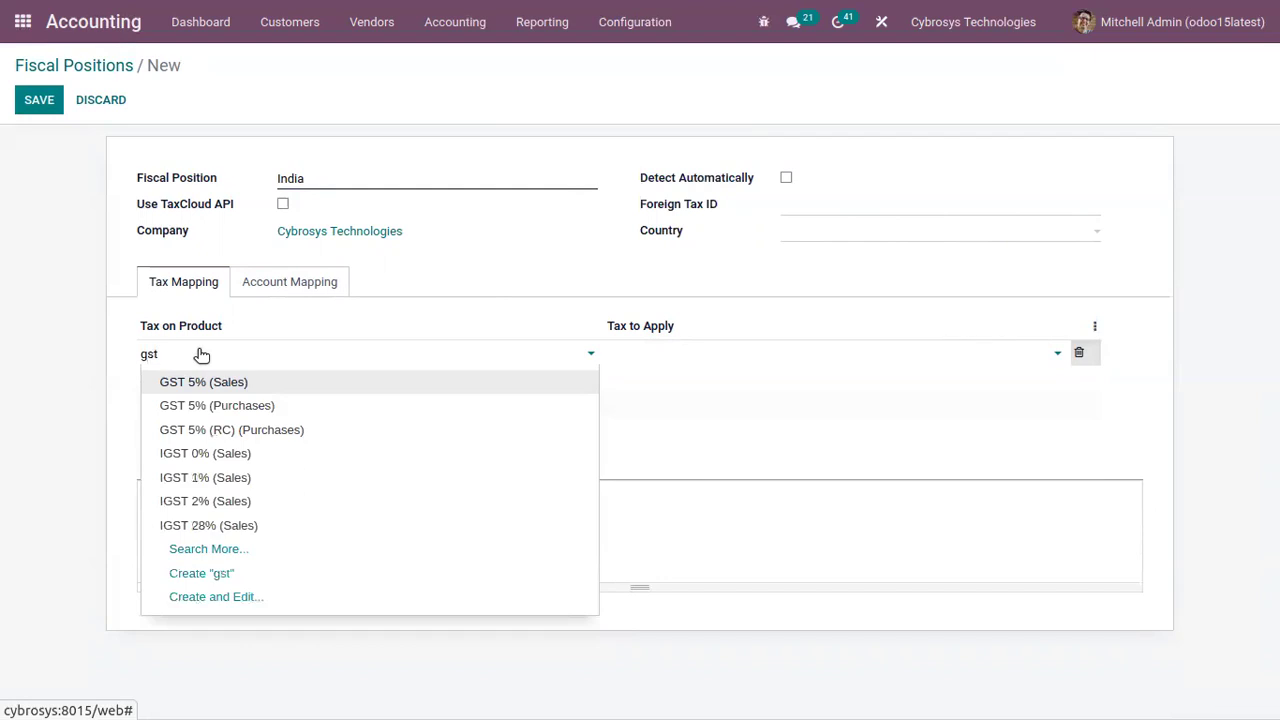
{"action": "type", "text": " 28"}
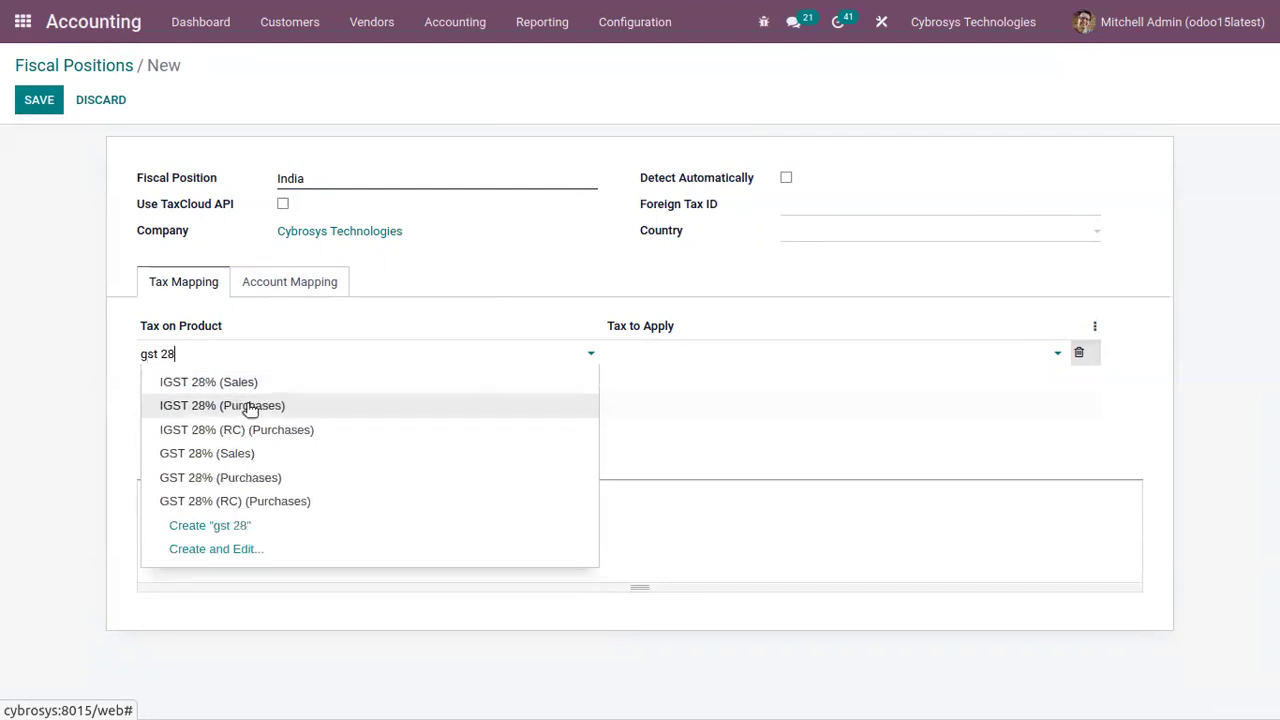
{"action": "left_click", "coordinate": [246, 385]}
{"action": "left_click", "coordinate": [649, 360]}
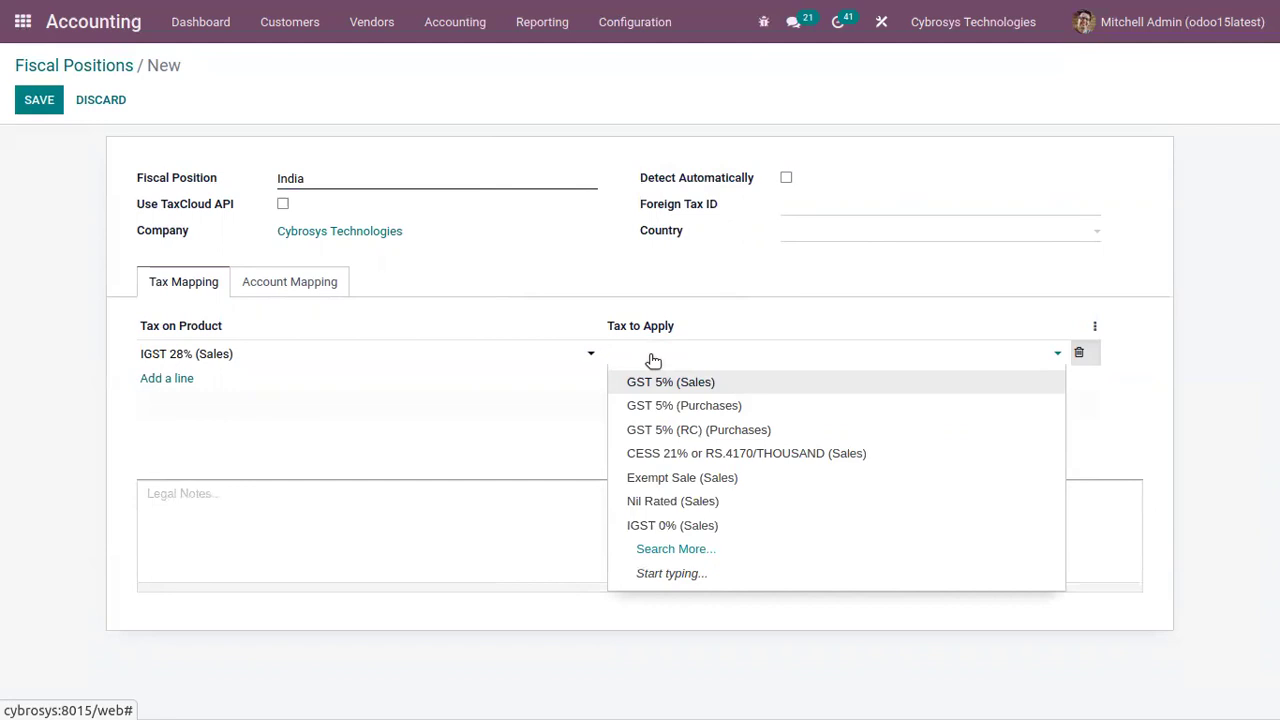
{"action": "type", "text": "gst"}
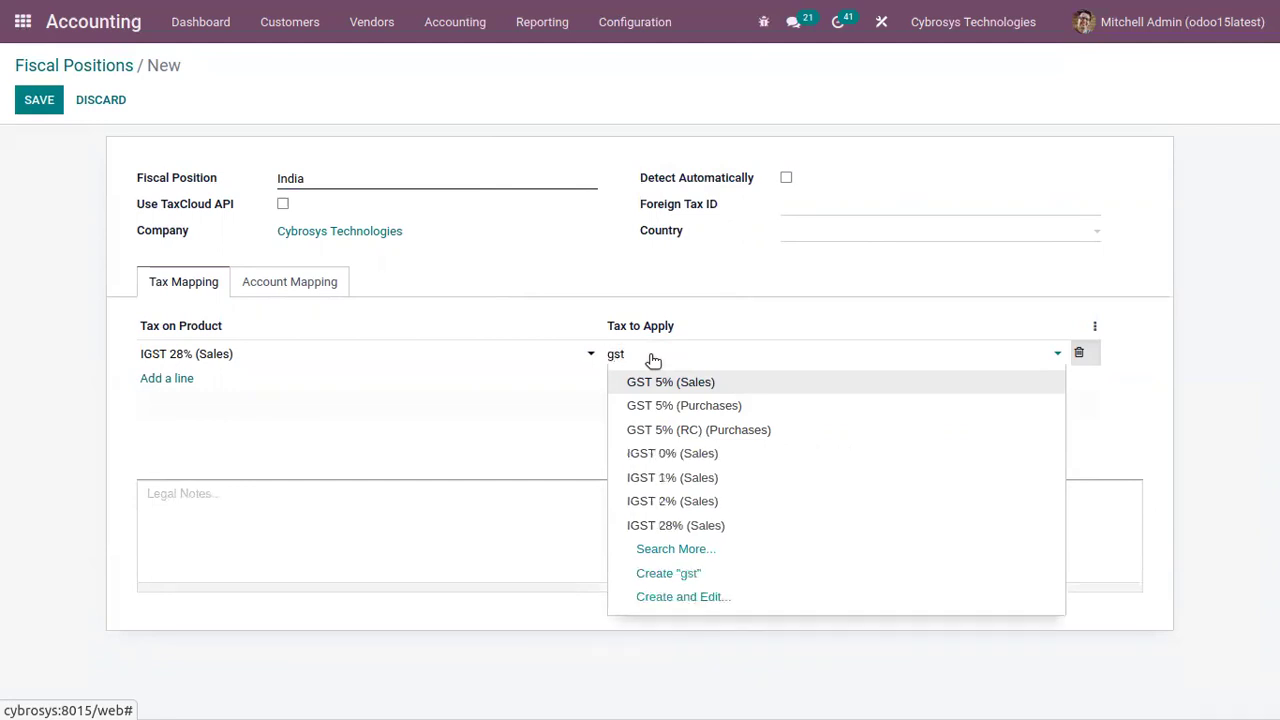
{"action": "type", "text": " 28% (Sales"}
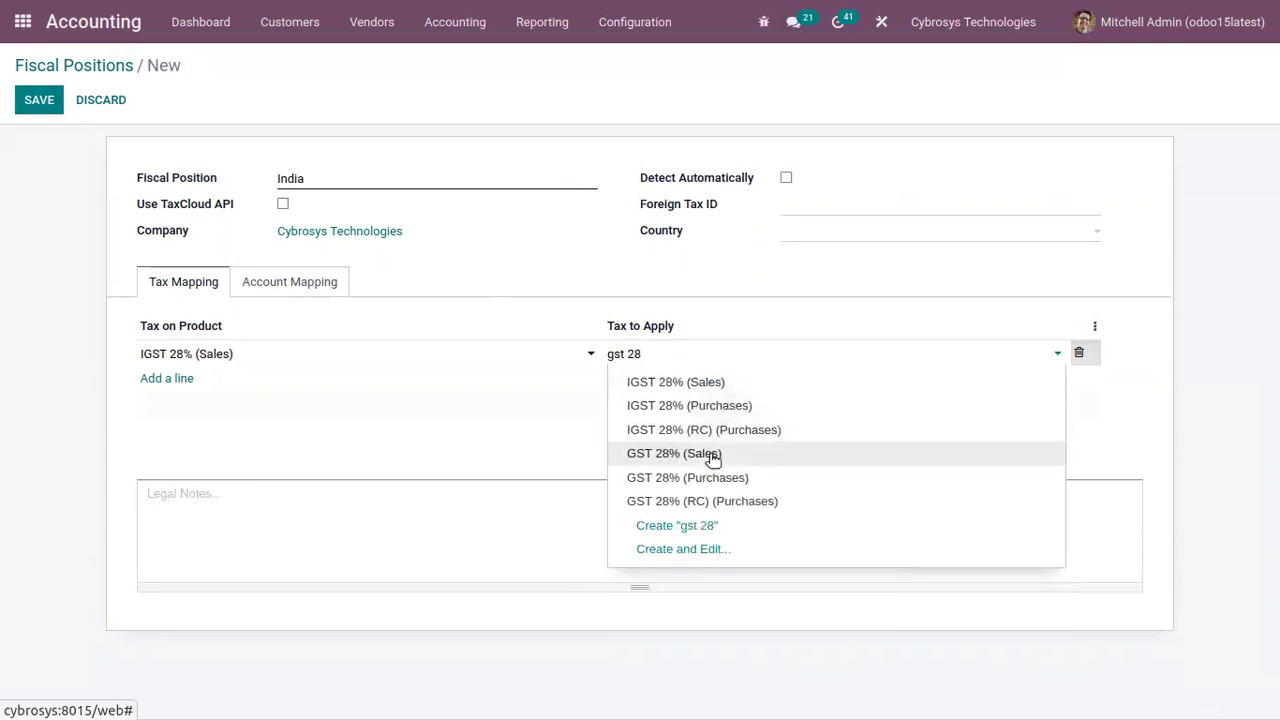
{"action": "left_click", "coordinate": [712, 454]}
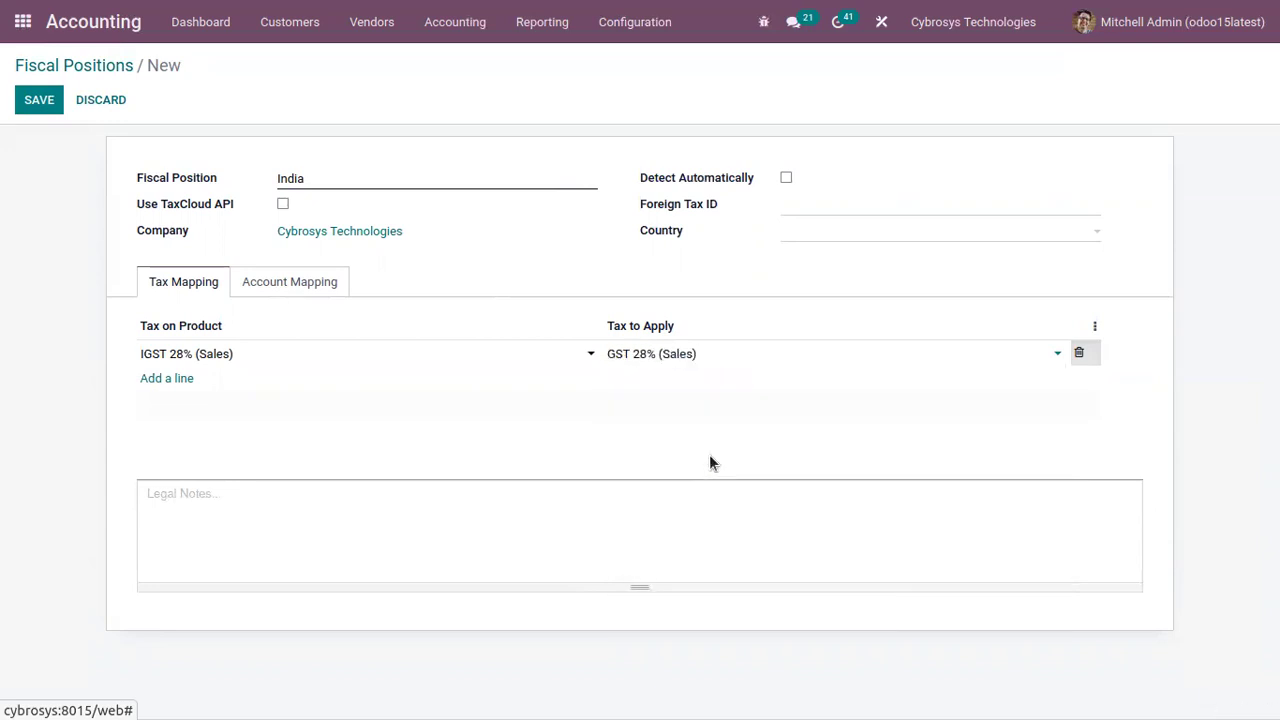
Step: Add a second tax mapping line to the India fiscal position from IGST 12% (Purchases) to GST 12% (Purchases)
{"action": "left_click", "coordinate": [159, 380]}
{"action": "left_click", "coordinate": [185, 382]}
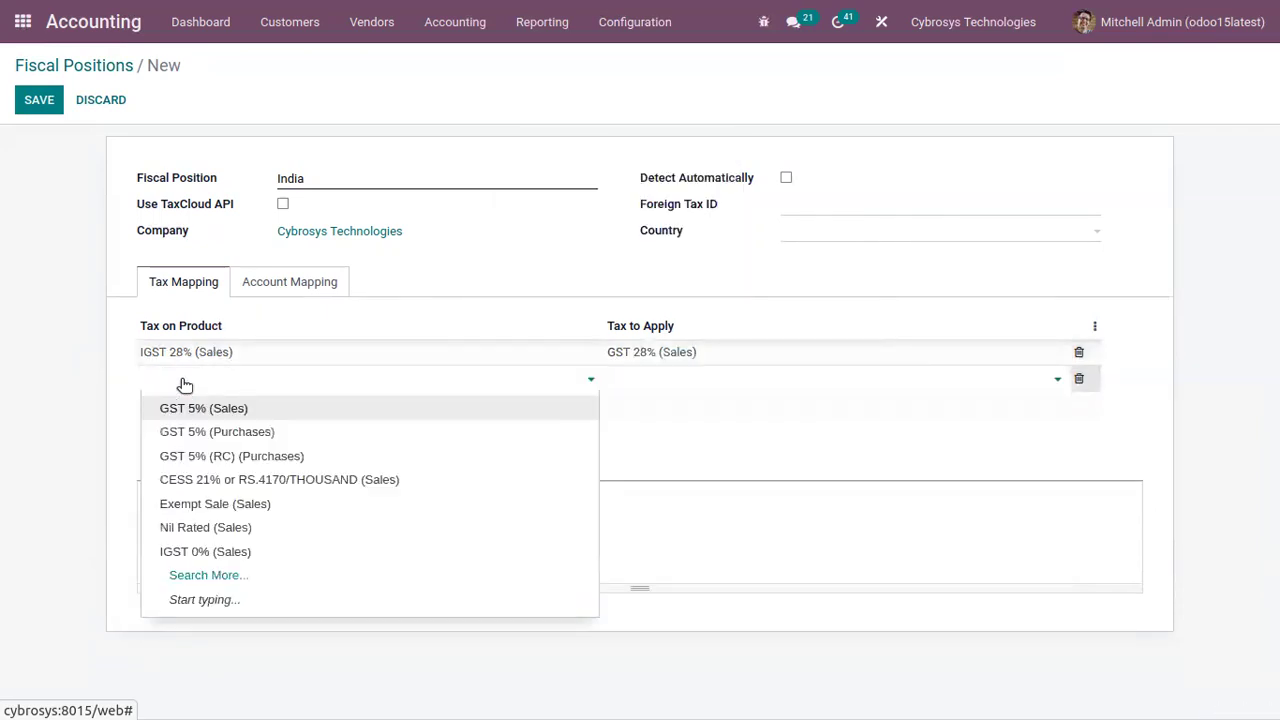
{"action": "type", "text": "igst"}
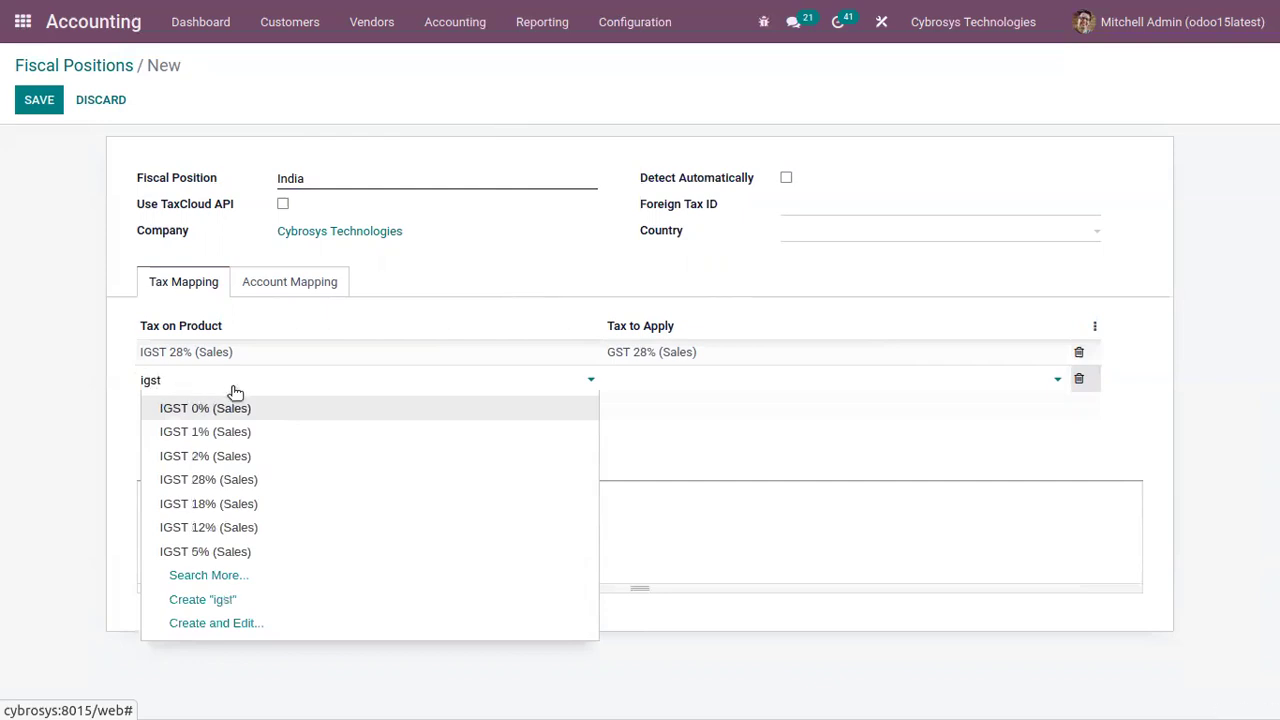
{"action": "type", "text": " 12"}
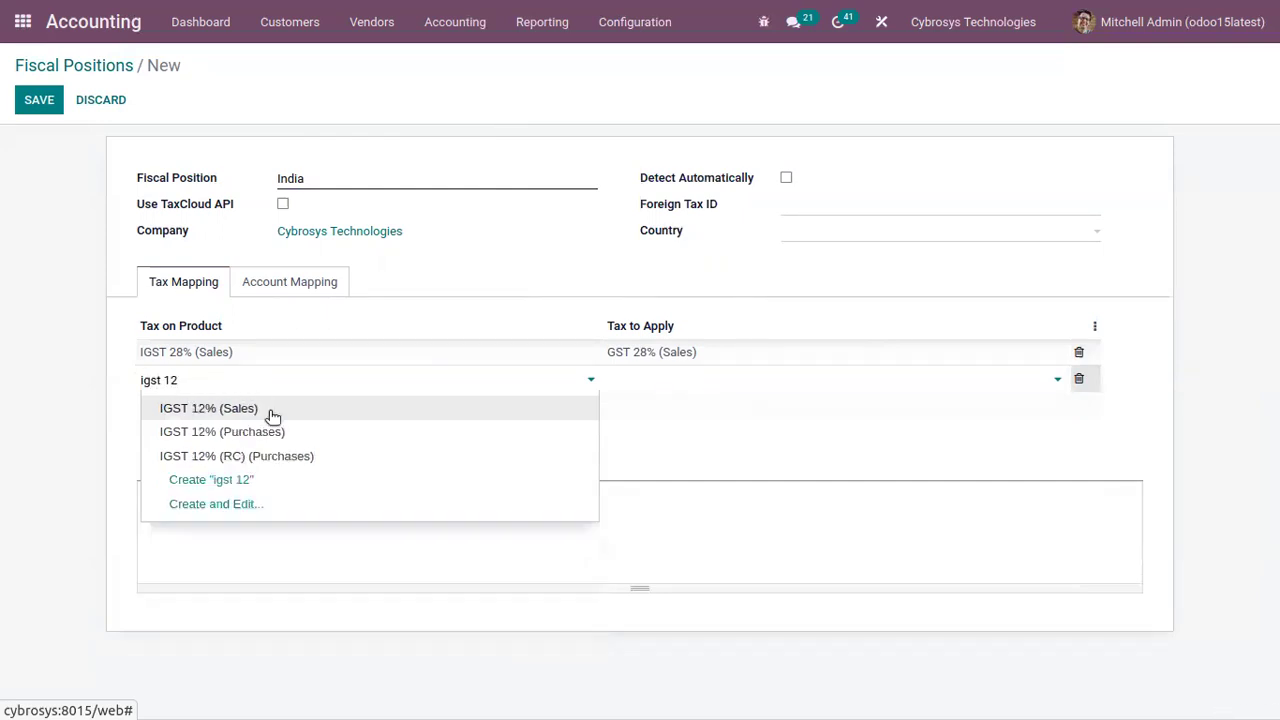
{"action": "left_click", "coordinate": [287, 432]}
{"action": "left_click", "coordinate": [686, 379]}
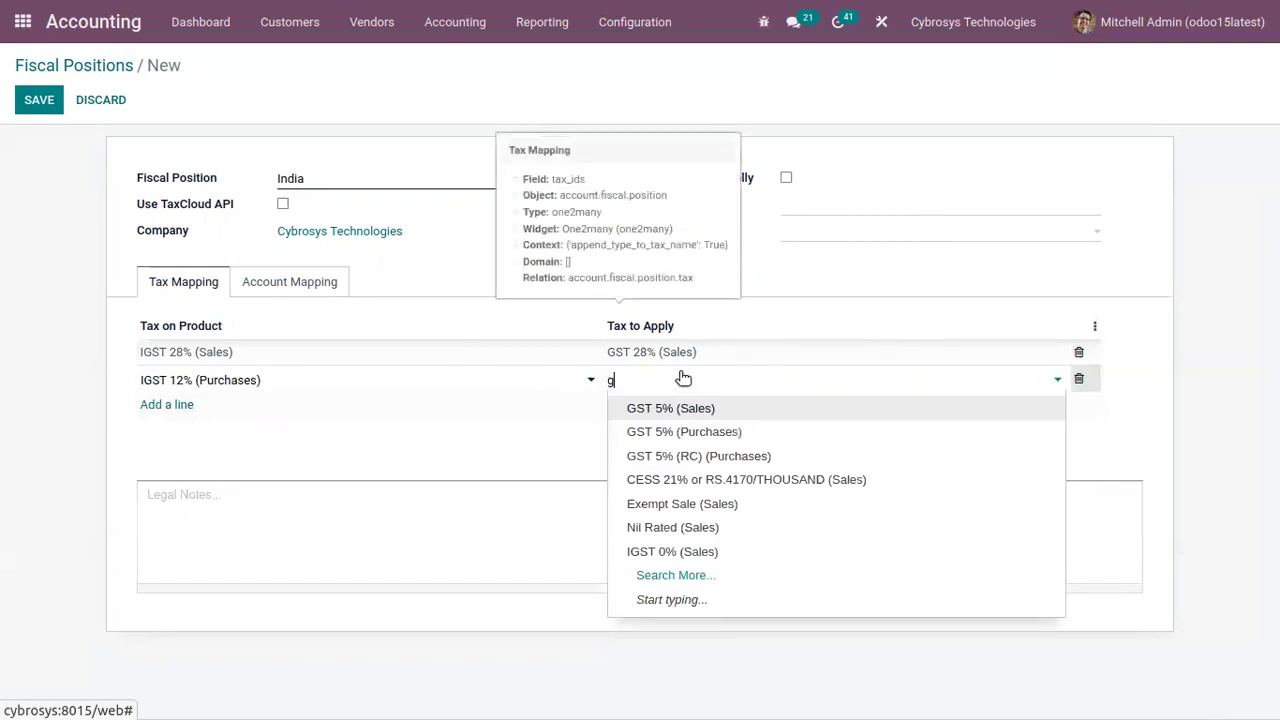
{"action": "type", "text": "gst"}
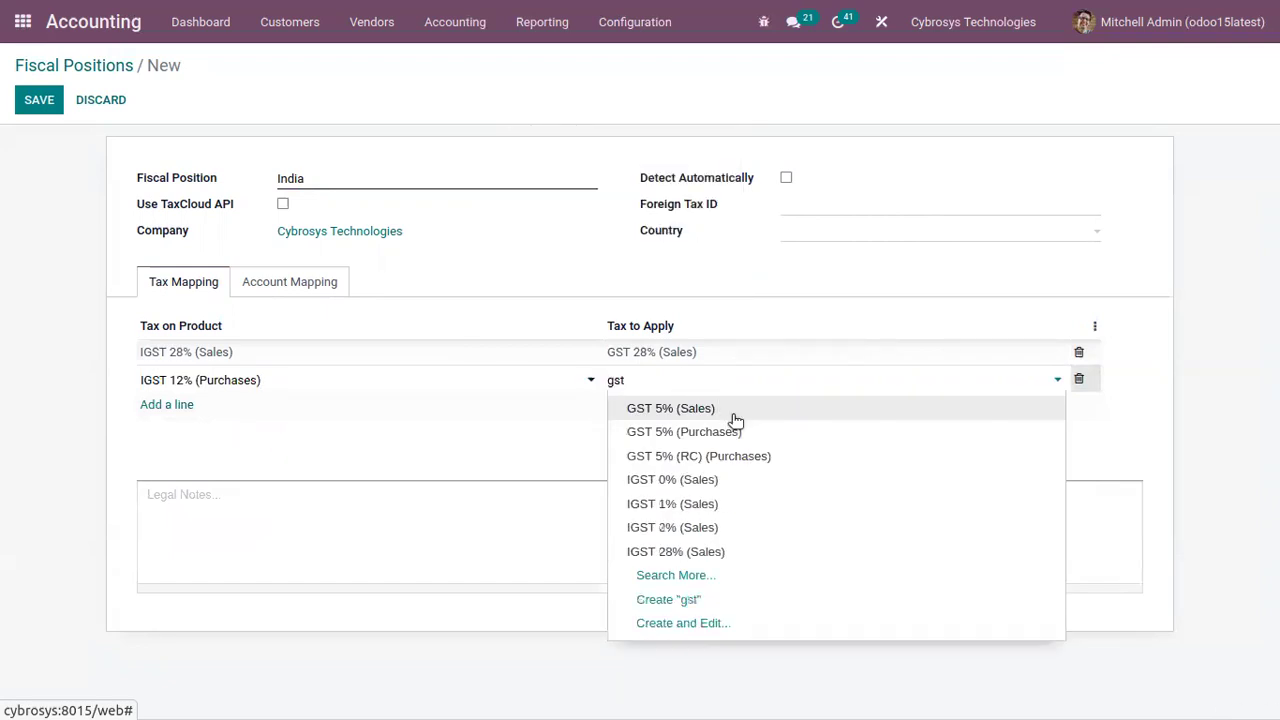
{"action": "type", "text": " 10"}
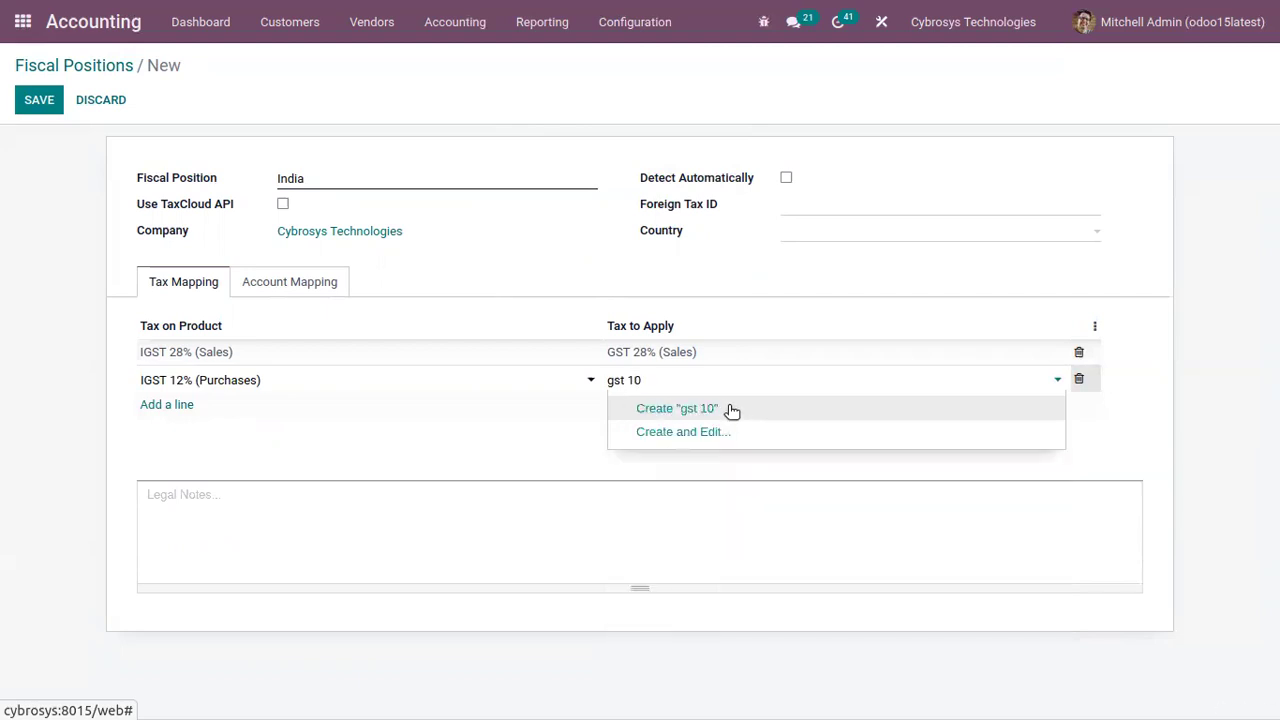
{"action": "key", "text": "BackSpace"}
{"action": "type", "text": "2"}
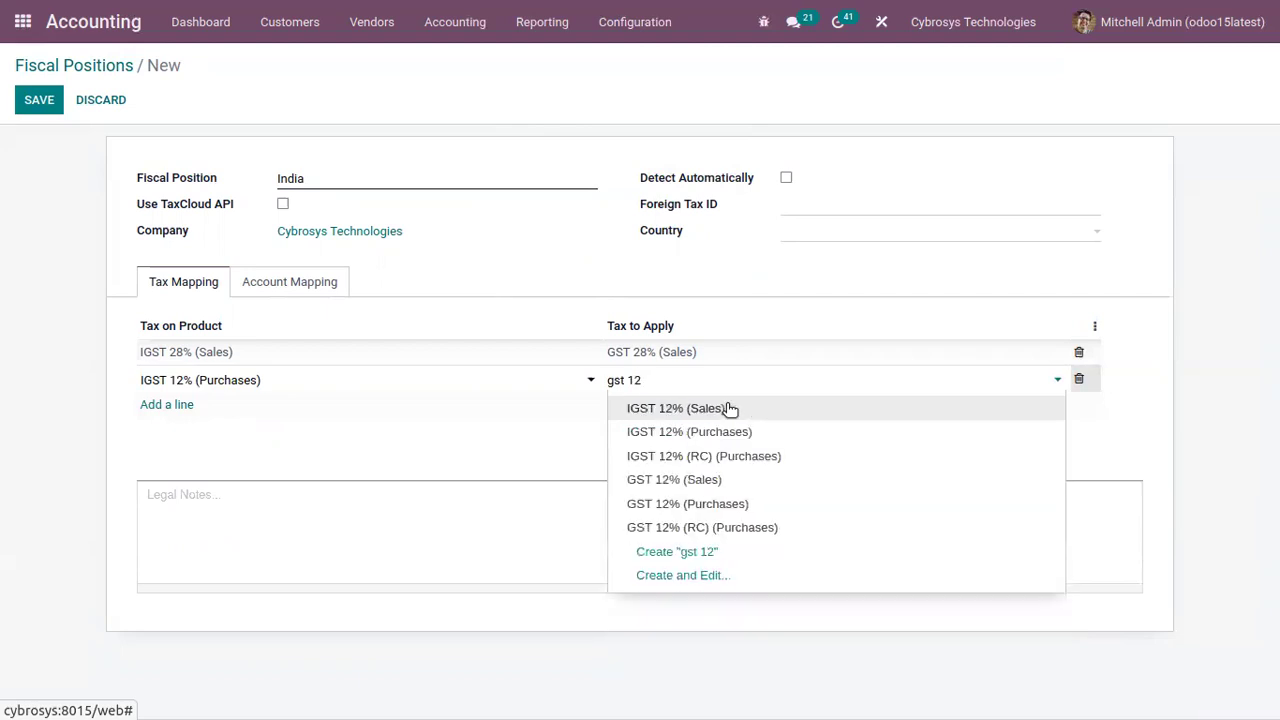
{"action": "left_click", "coordinate": [738, 497]}
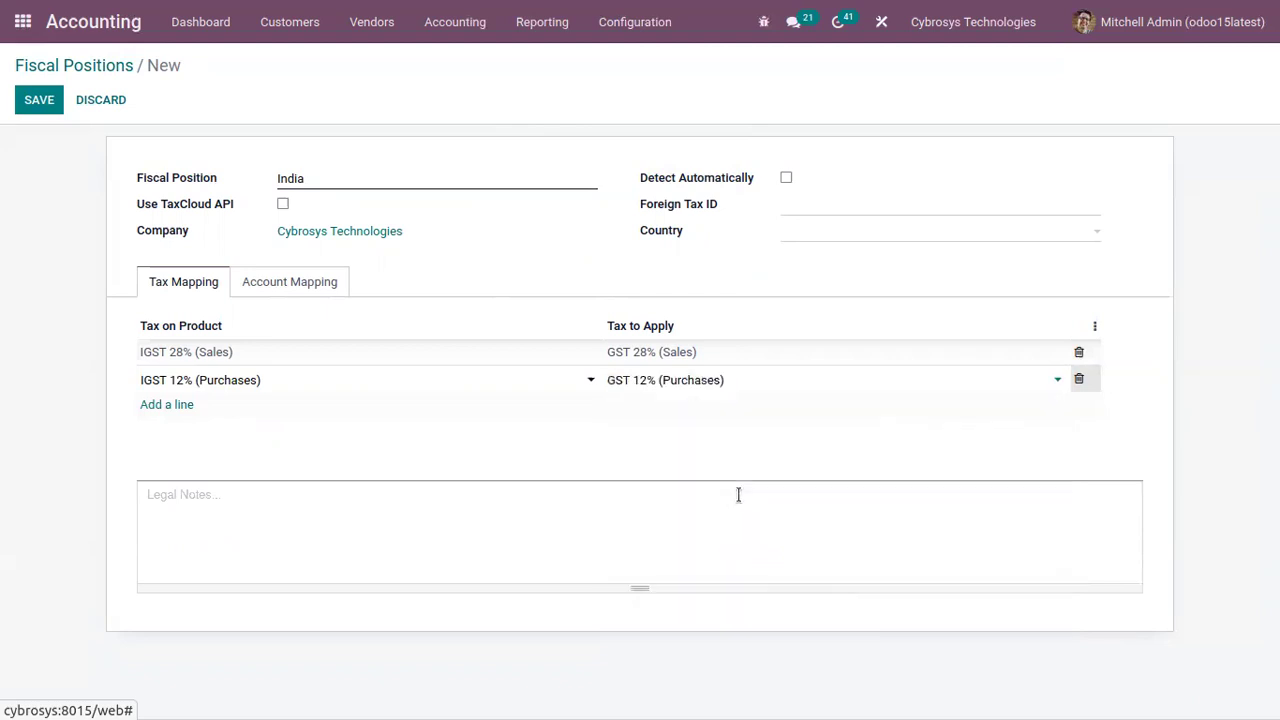
{"action": "left_click", "coordinate": [447, 302]}
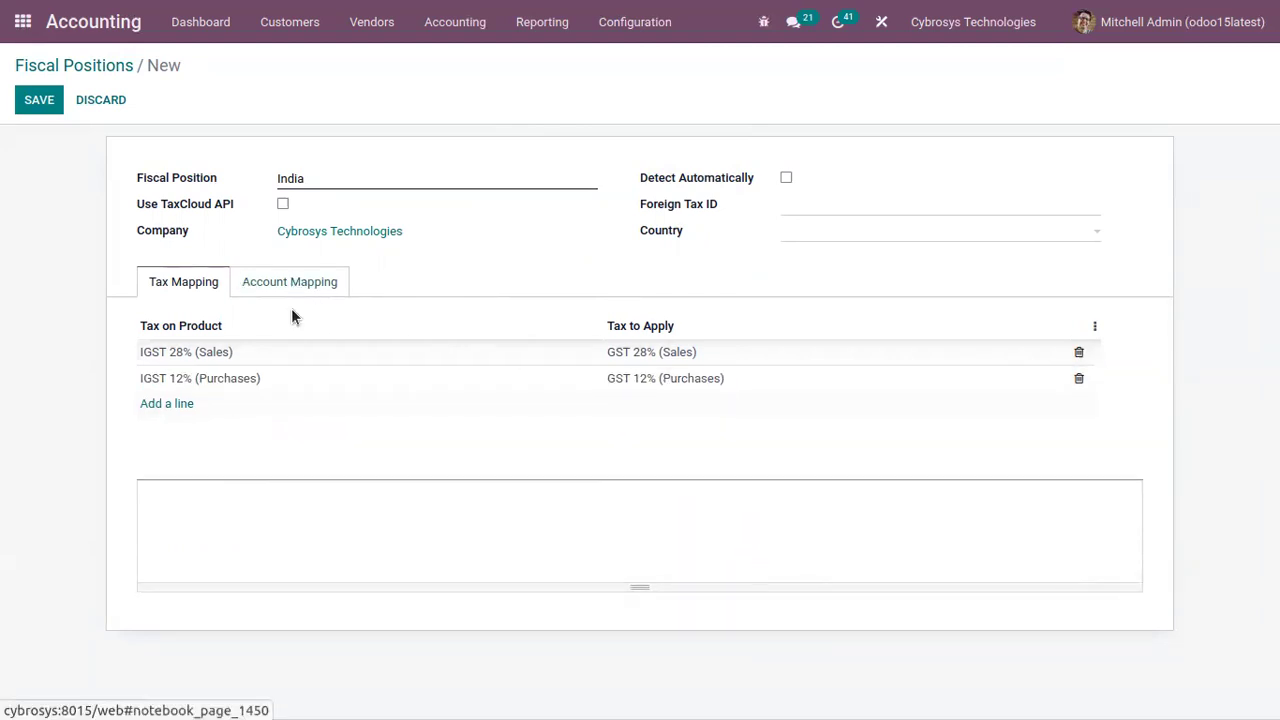
Step: Save the India fiscal position and open the Customers list
{"action": "left_click", "coordinate": [44, 104]}
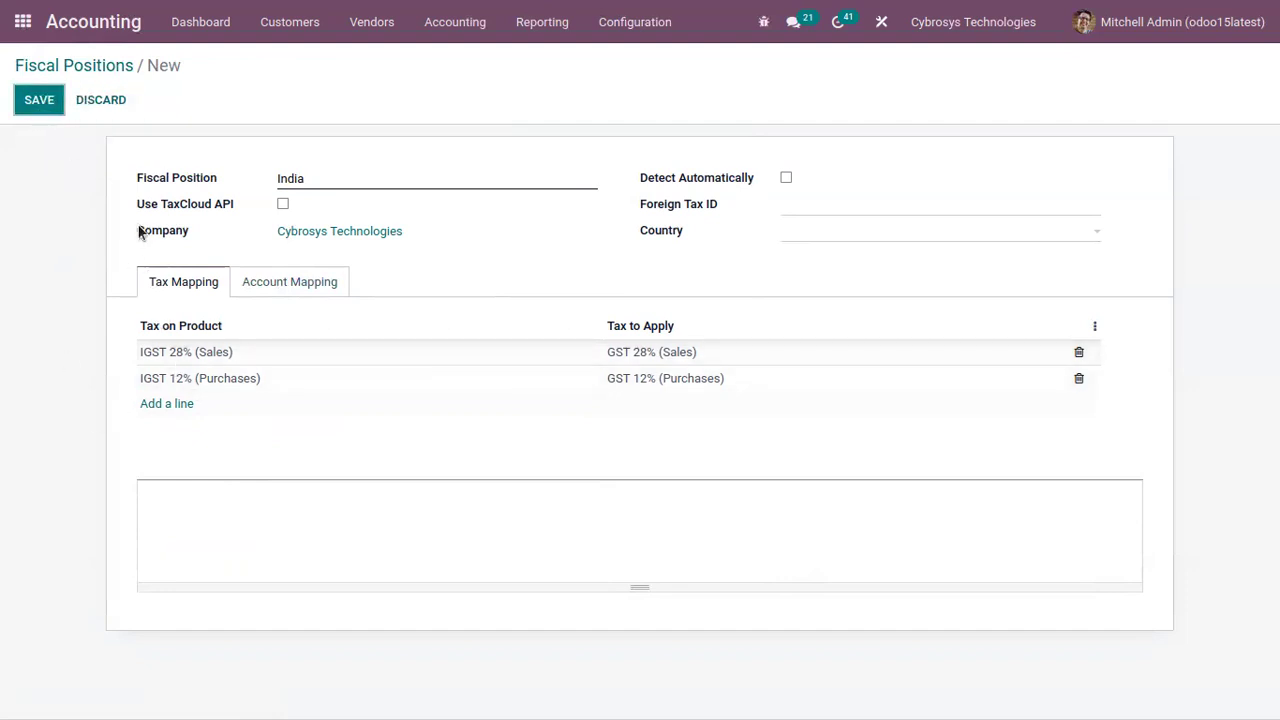
{"action": "mouse_move", "coordinate": [141, 233]}
{"action": "left_click", "coordinate": [74, 65]}
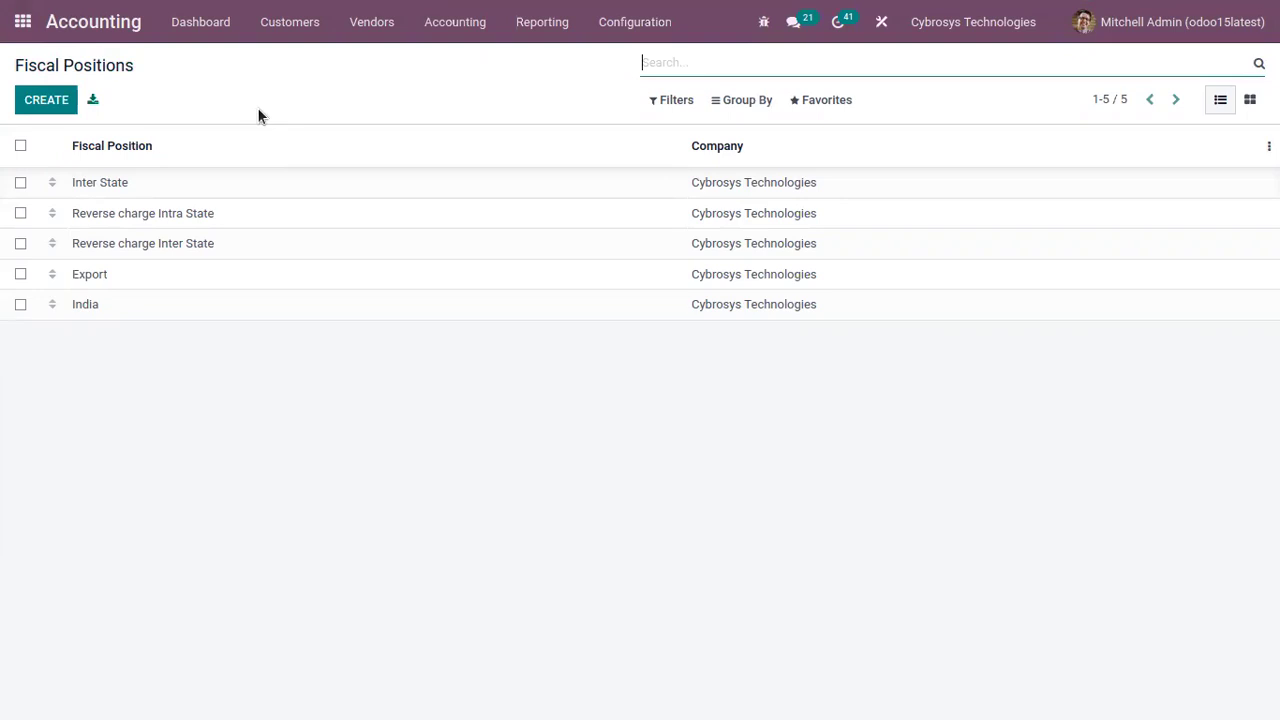
{"action": "left_click", "coordinate": [287, 24]}
{"action": "left_click", "coordinate": [313, 189]}
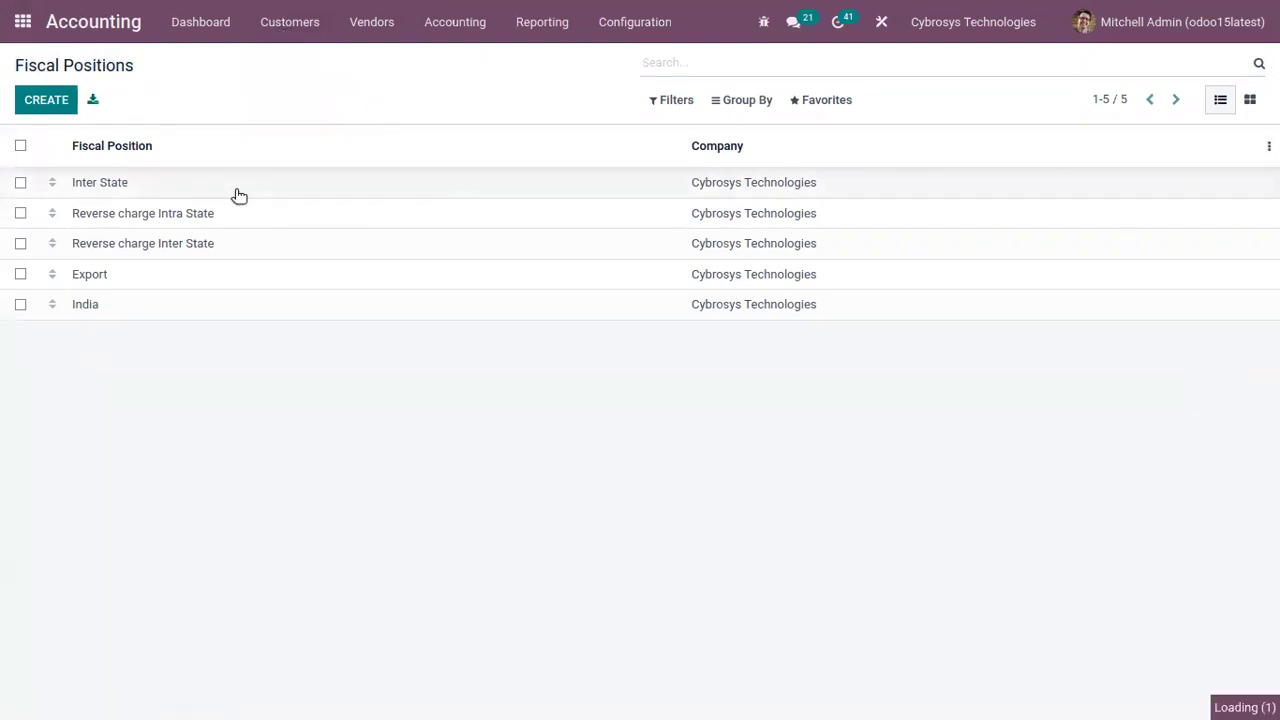
{"action": "left_click", "coordinate": [503, 187]}
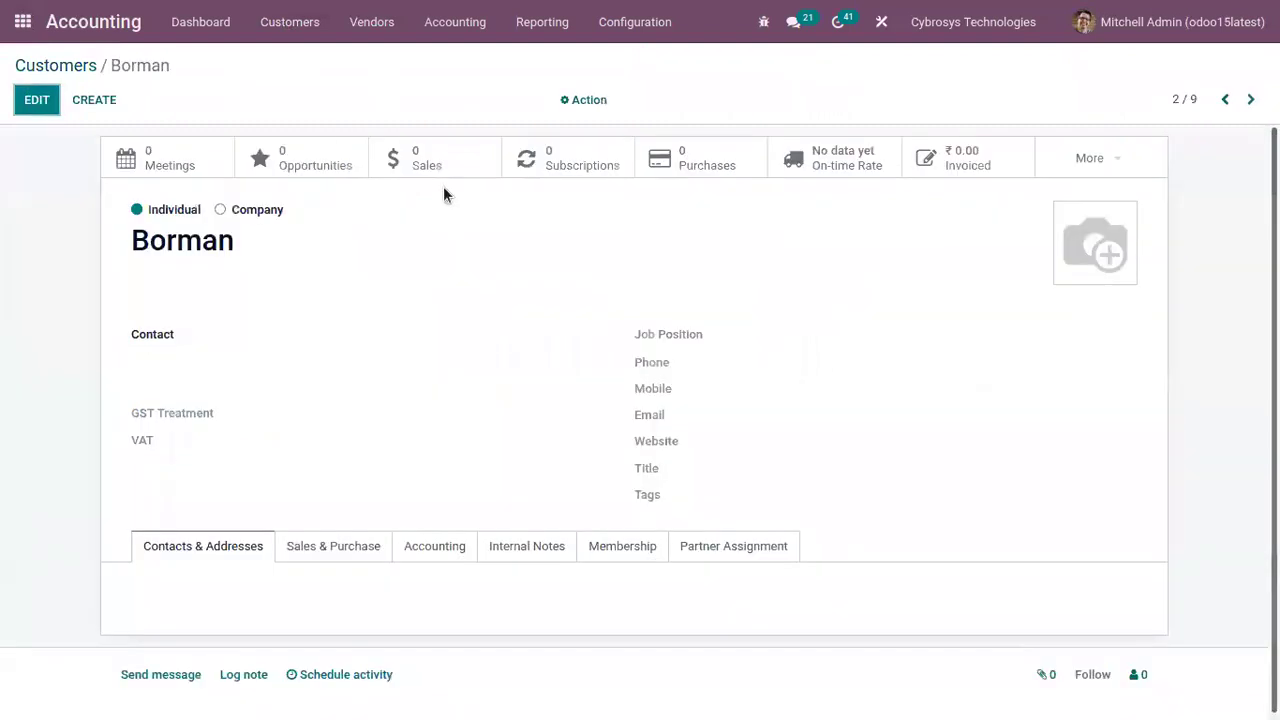
{"action": "left_click", "coordinate": [42, 100]}
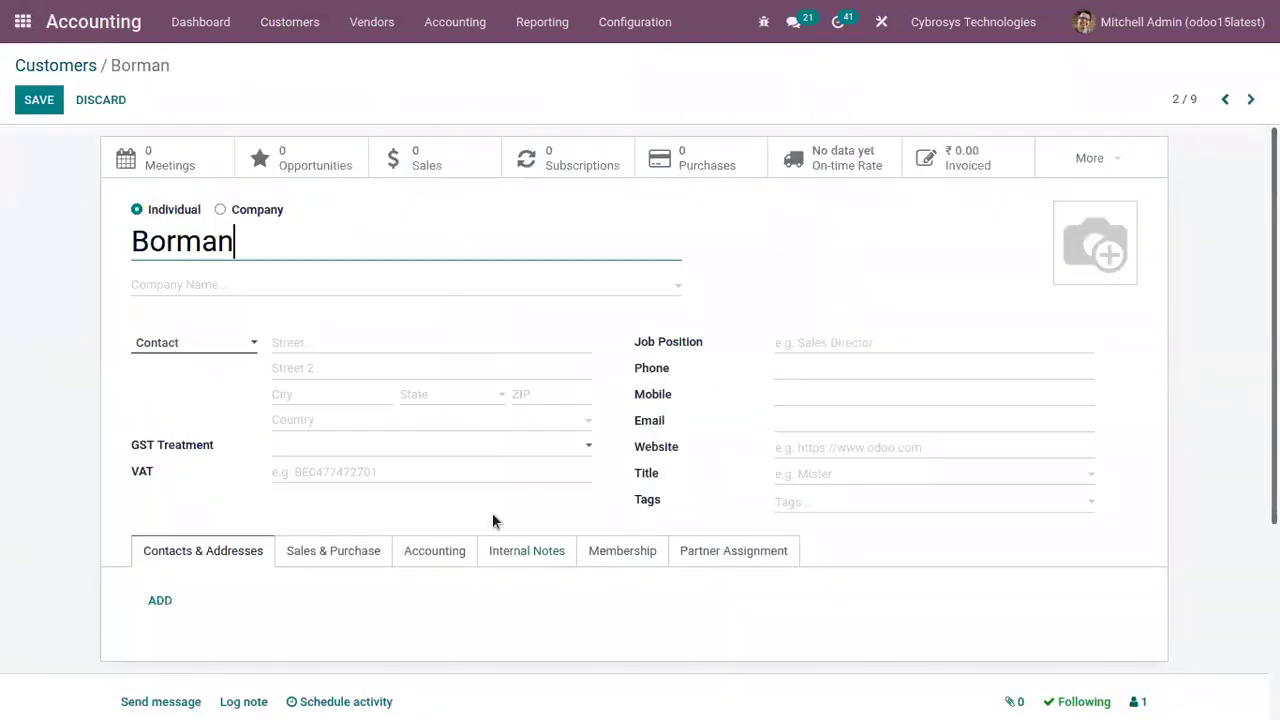
{"action": "left_click", "coordinate": [75, 63]}
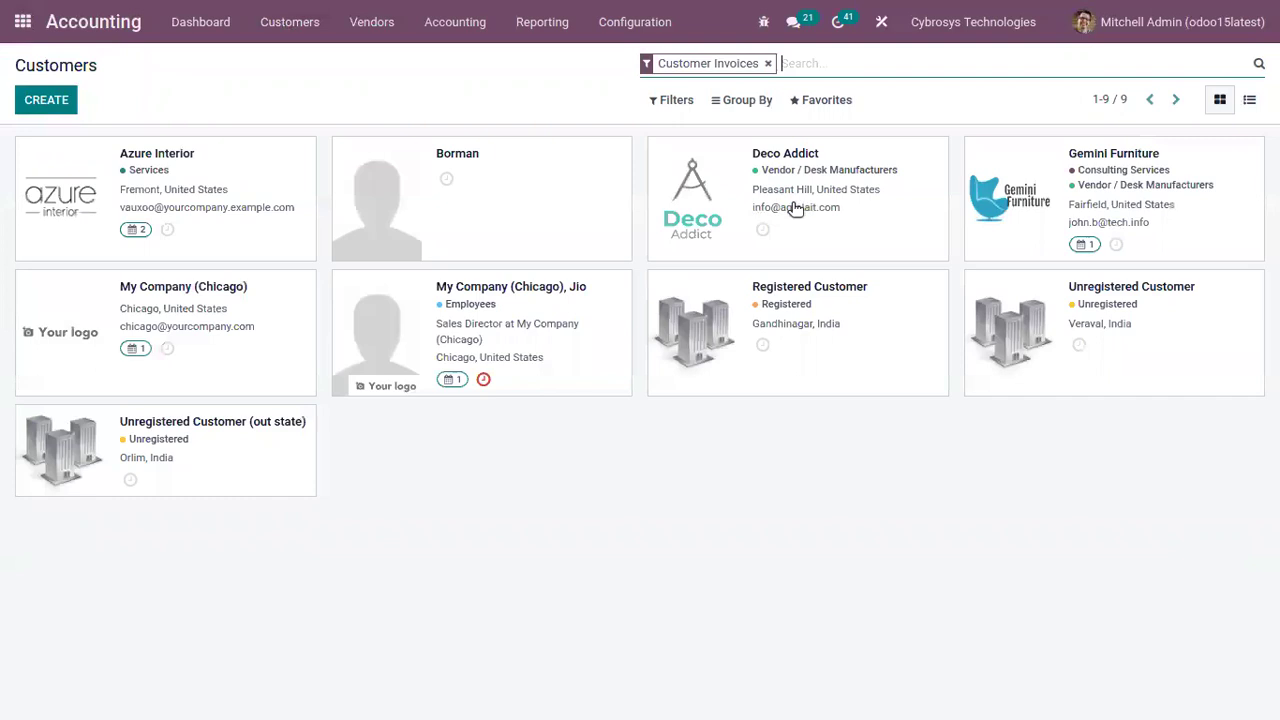
Step: Open the Registered Customer record, set its Fiscal Position to India under the sales and purchase details, and save it
{"action": "left_click", "coordinate": [840, 330]}
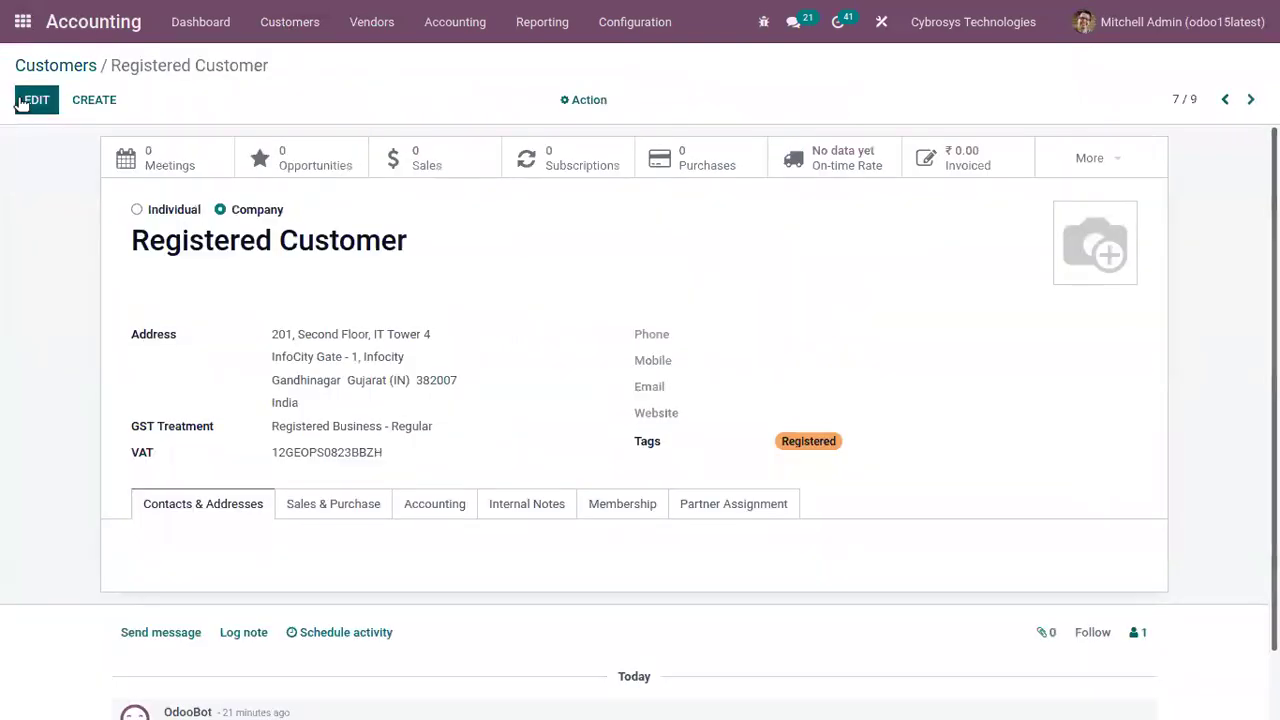
{"action": "left_click", "coordinate": [55, 101]}
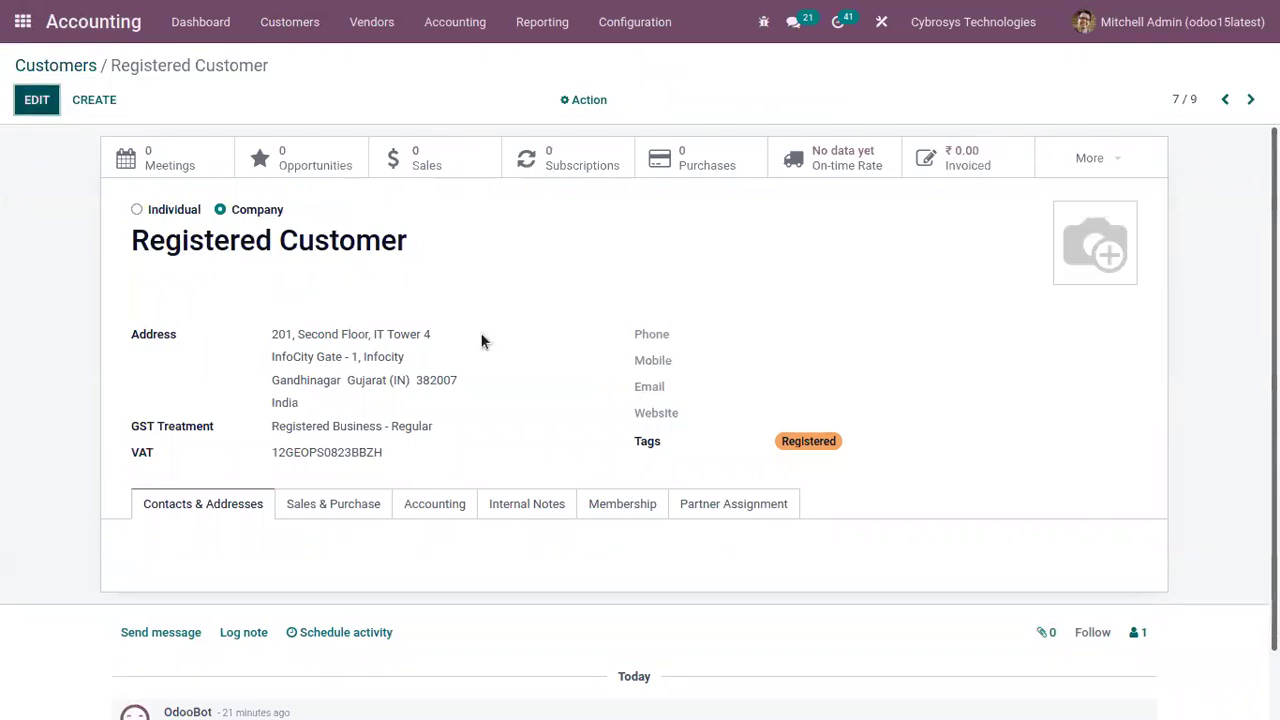
{"action": "left_click", "coordinate": [338, 496]}
{"action": "scroll", "coordinate": [338, 496], "scroll_direction": "down", "scroll_amount": 3}
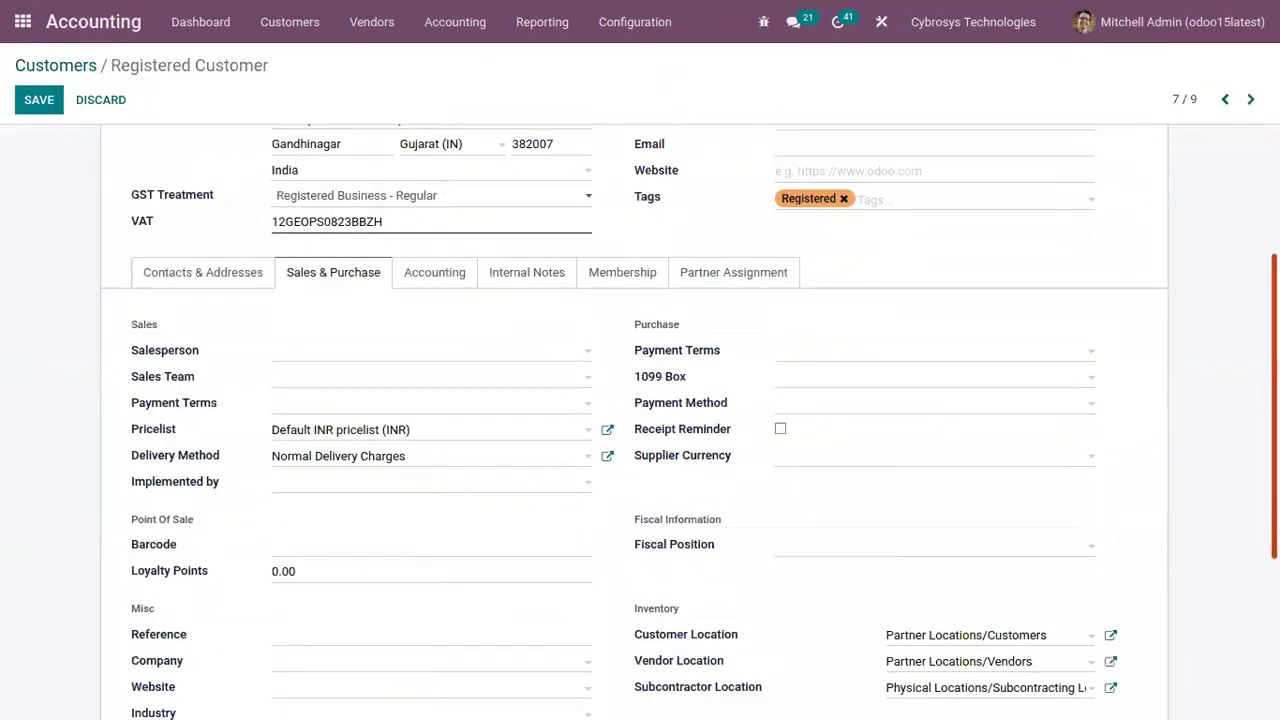
{"action": "scroll", "coordinate": [837, 491], "scroll_direction": "down", "scroll_amount": 1}
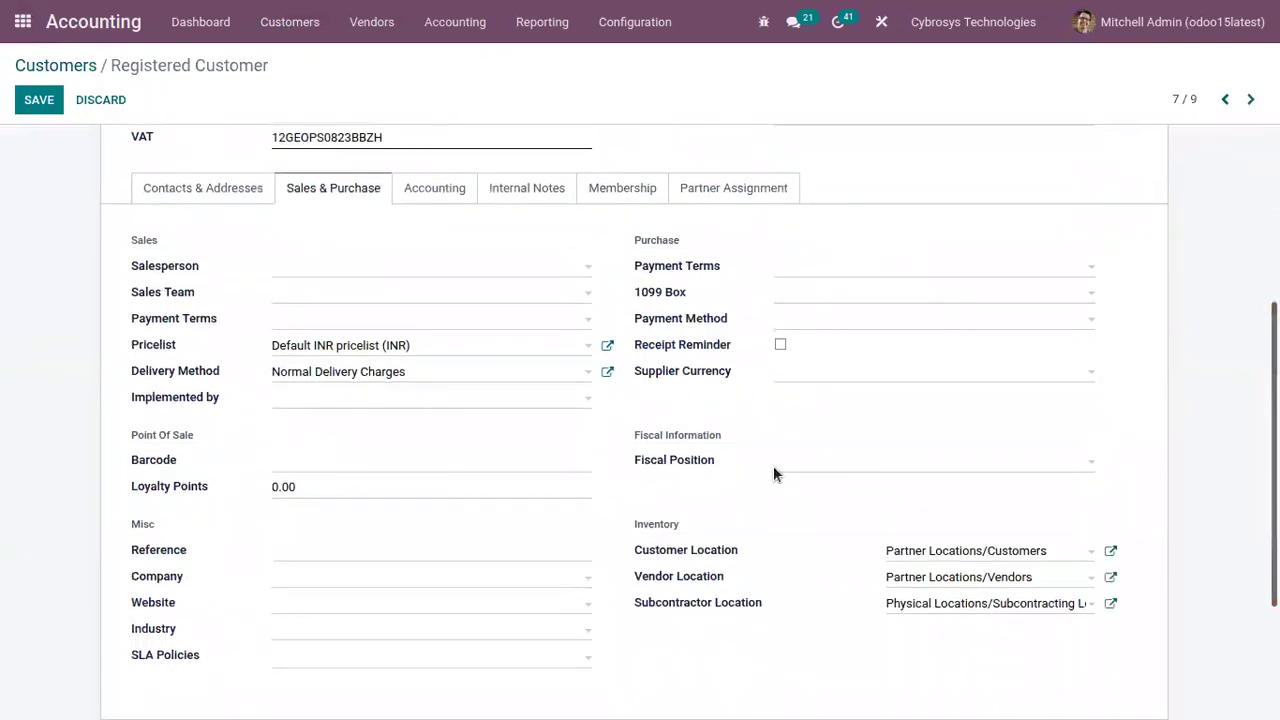
{"action": "left_click", "coordinate": [786, 465]}
{"action": "left_click", "coordinate": [843, 588]}
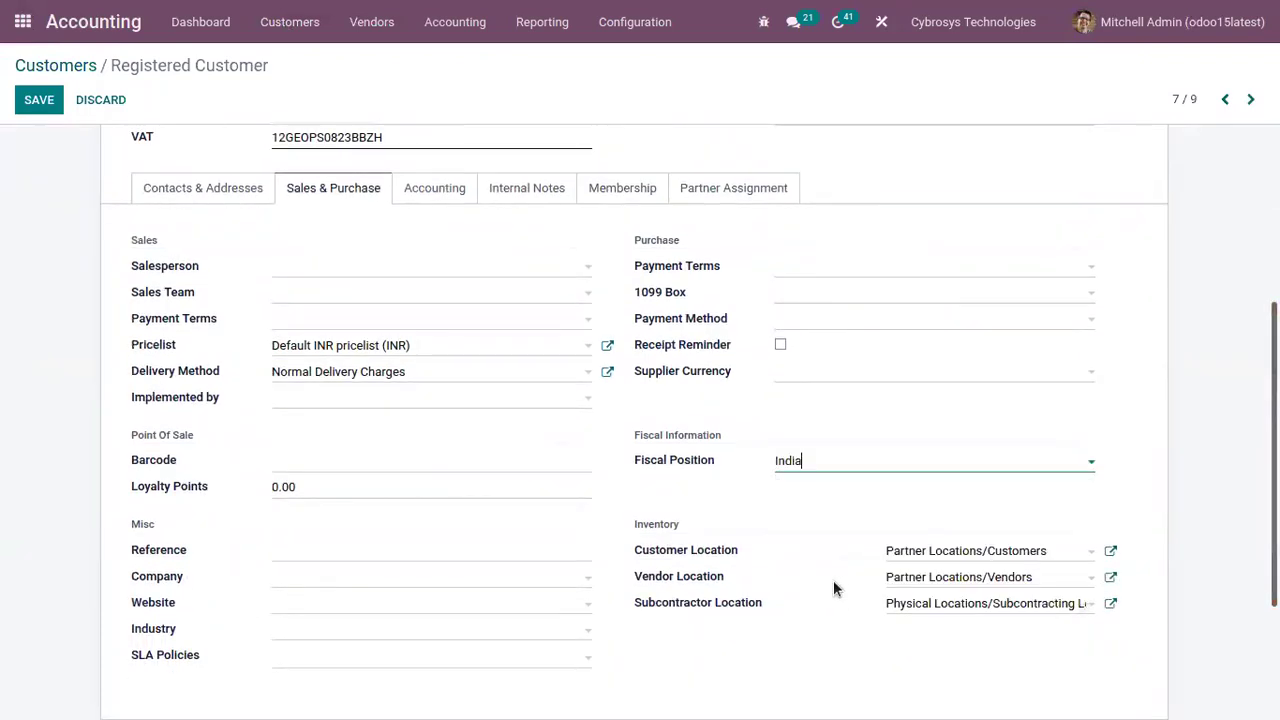
{"action": "left_click", "coordinate": [21, 108]}
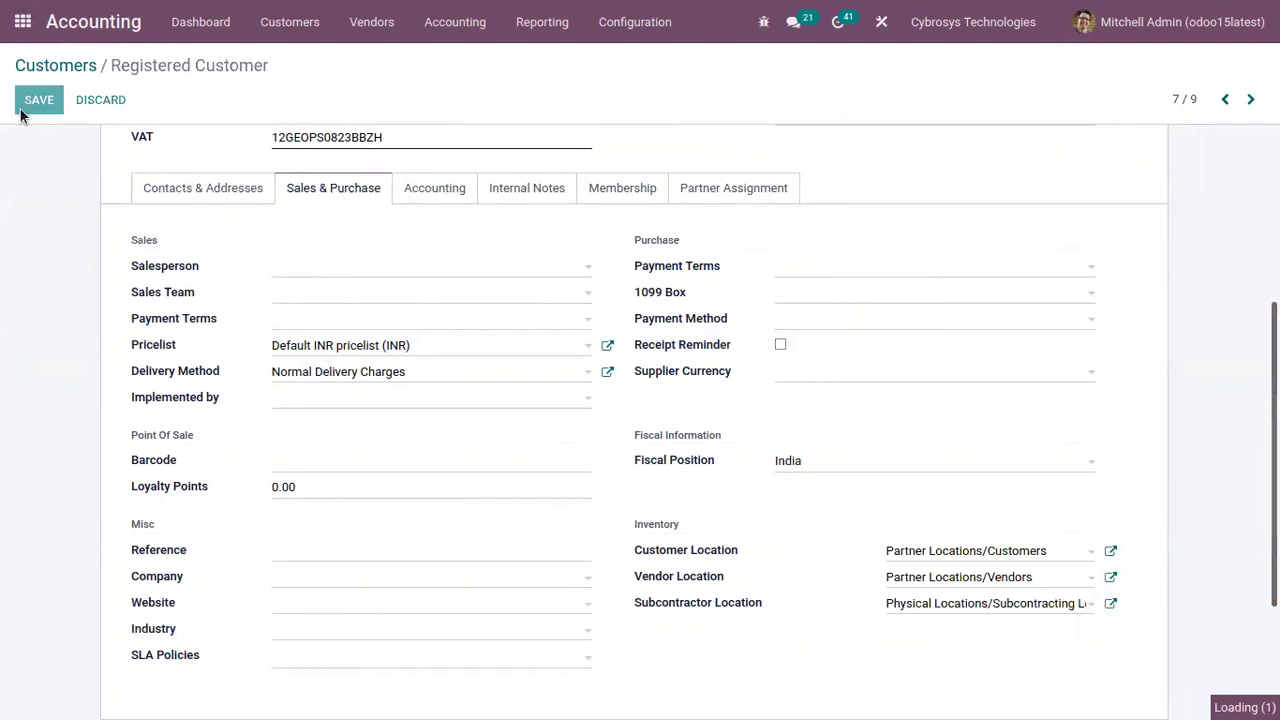
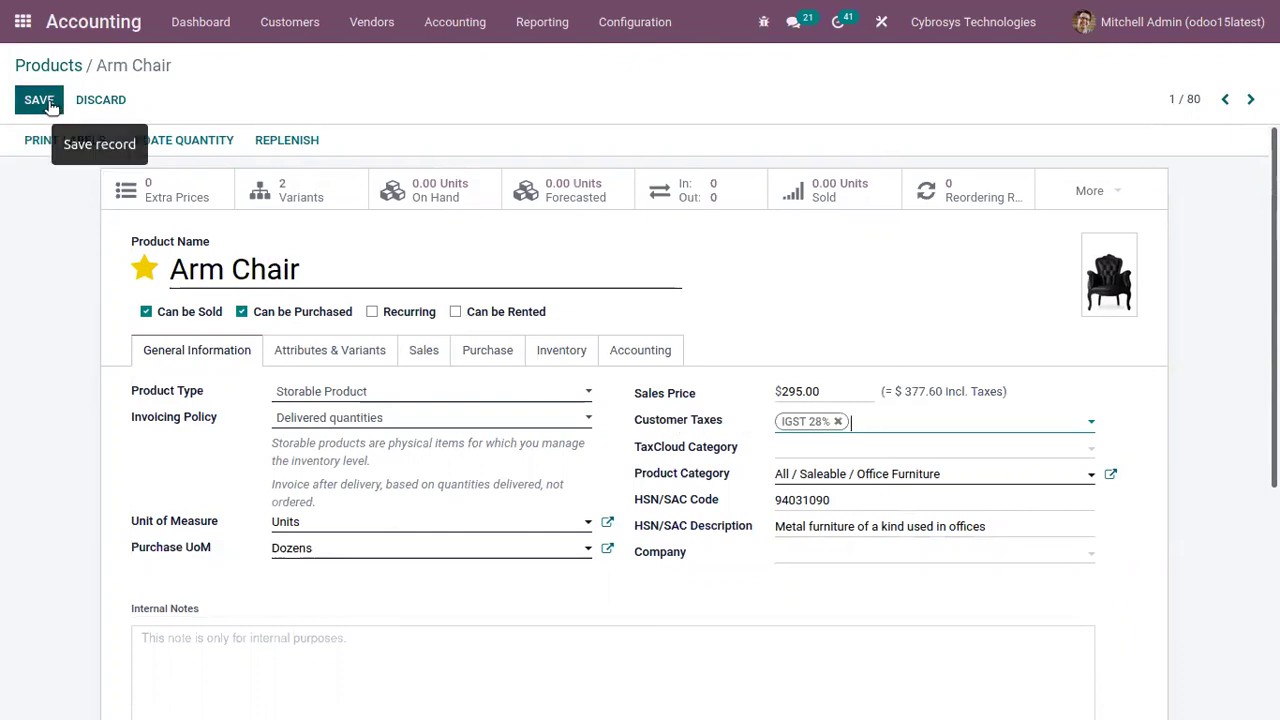
Step: Save the changes to the Arm Chair product
{"action": "left_click", "coordinate": [39, 100]}
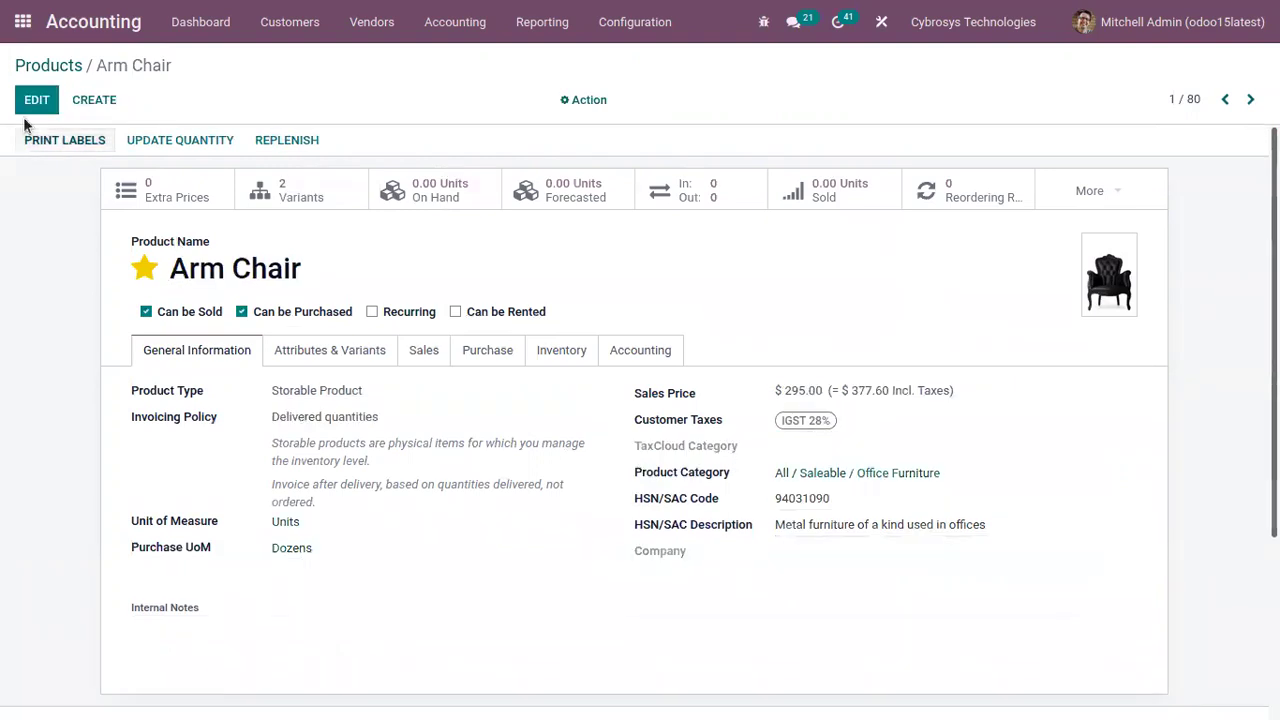
Step: Switch to the Sales app and create a new quotation for Registered Customer
{"action": "left_click", "coordinate": [22, 21]}
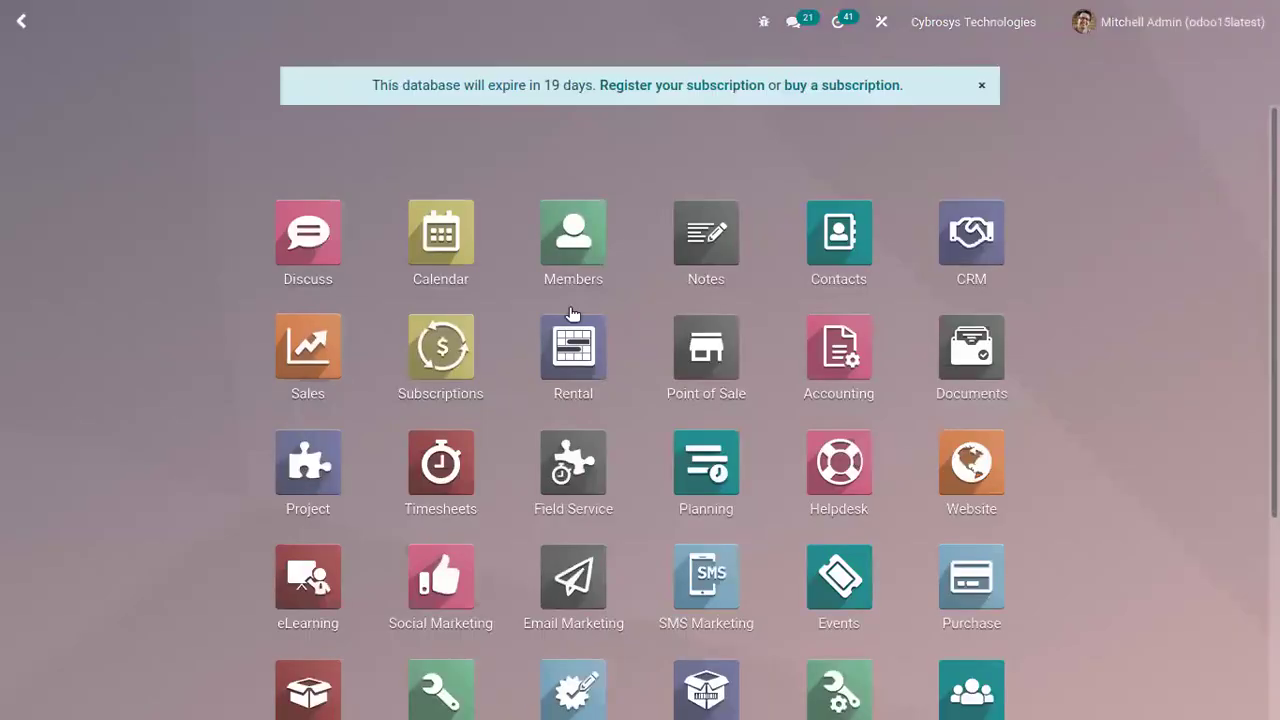
{"action": "left_click", "coordinate": [292, 358]}
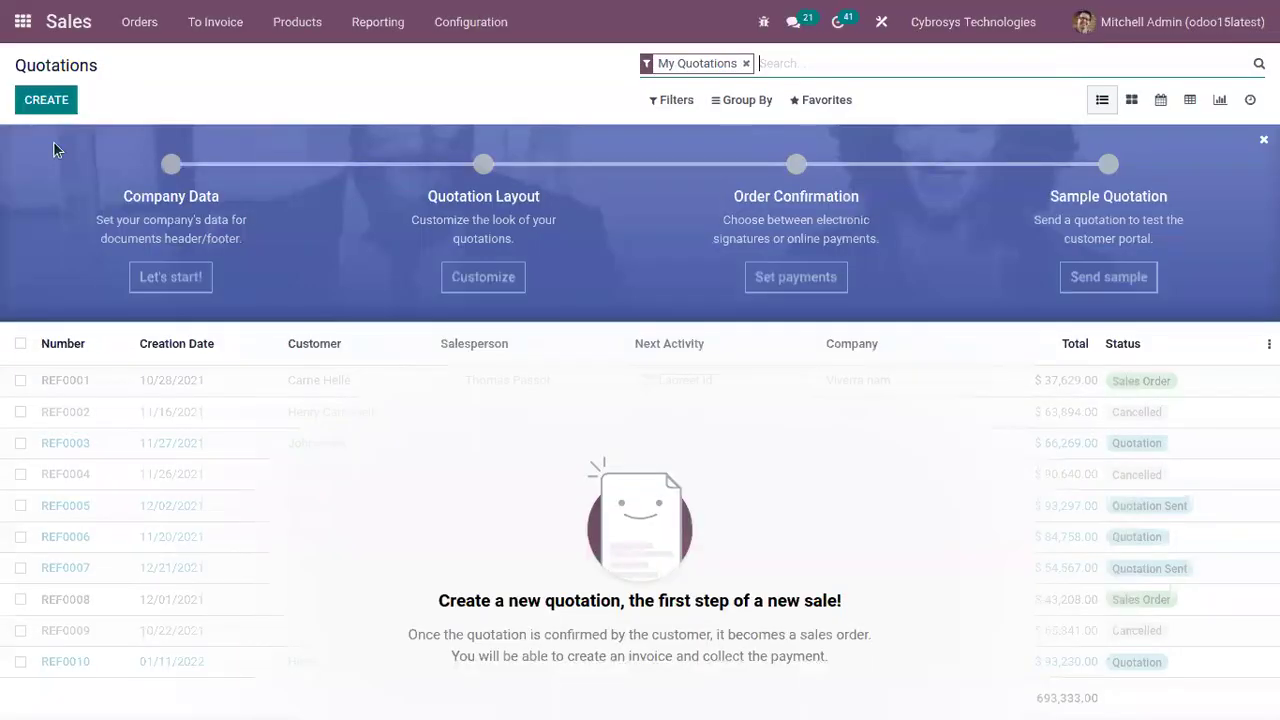
{"action": "left_click", "coordinate": [60, 104]}
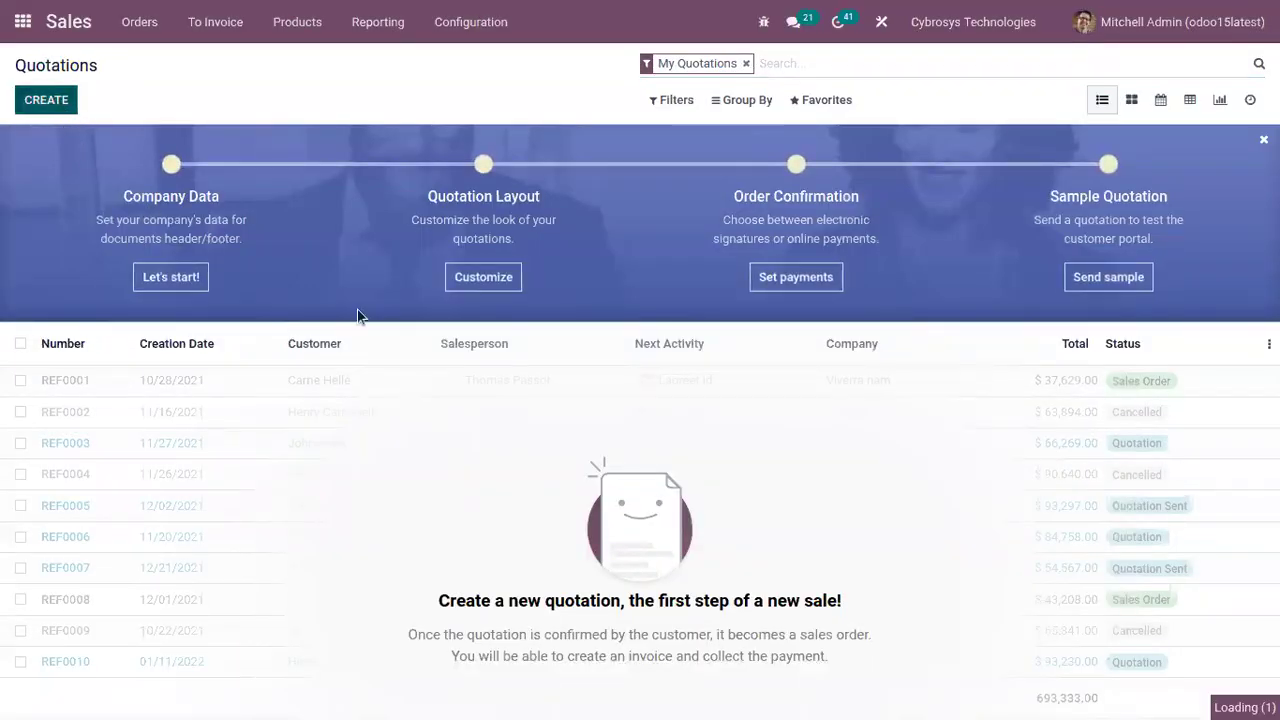
{"action": "left_click", "coordinate": [370, 305]}
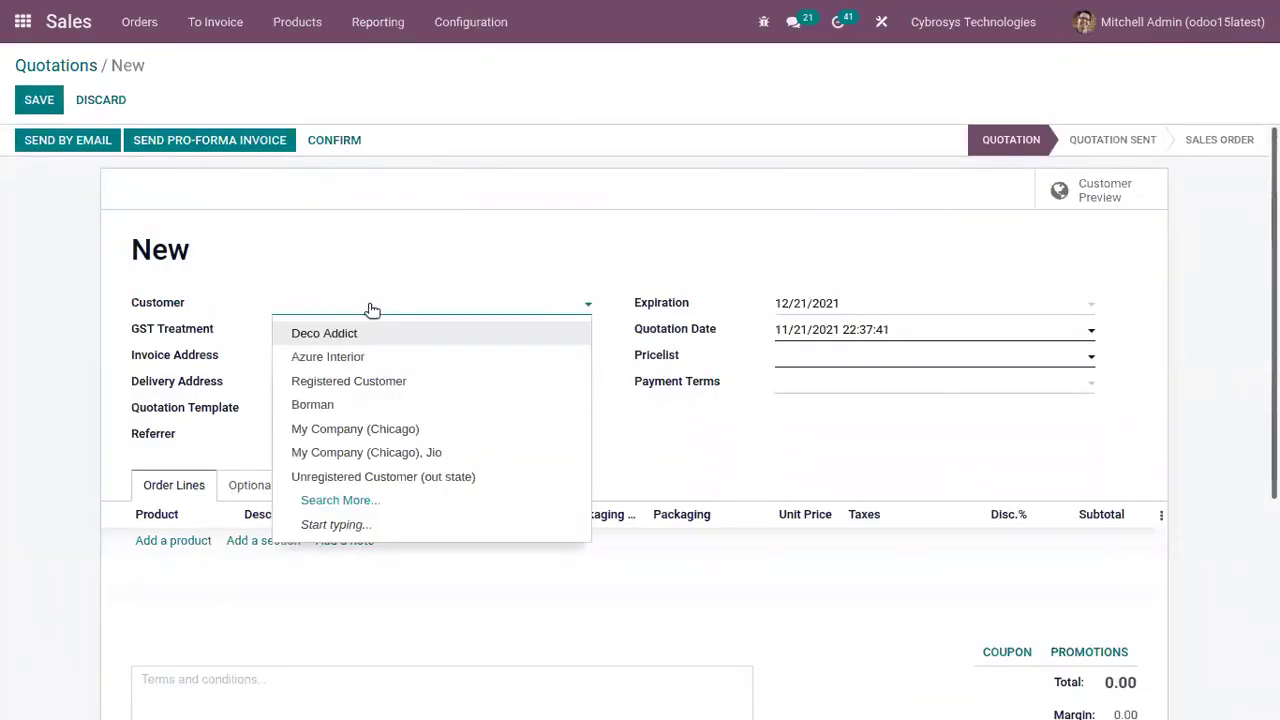
{"action": "left_click", "coordinate": [397, 383]}
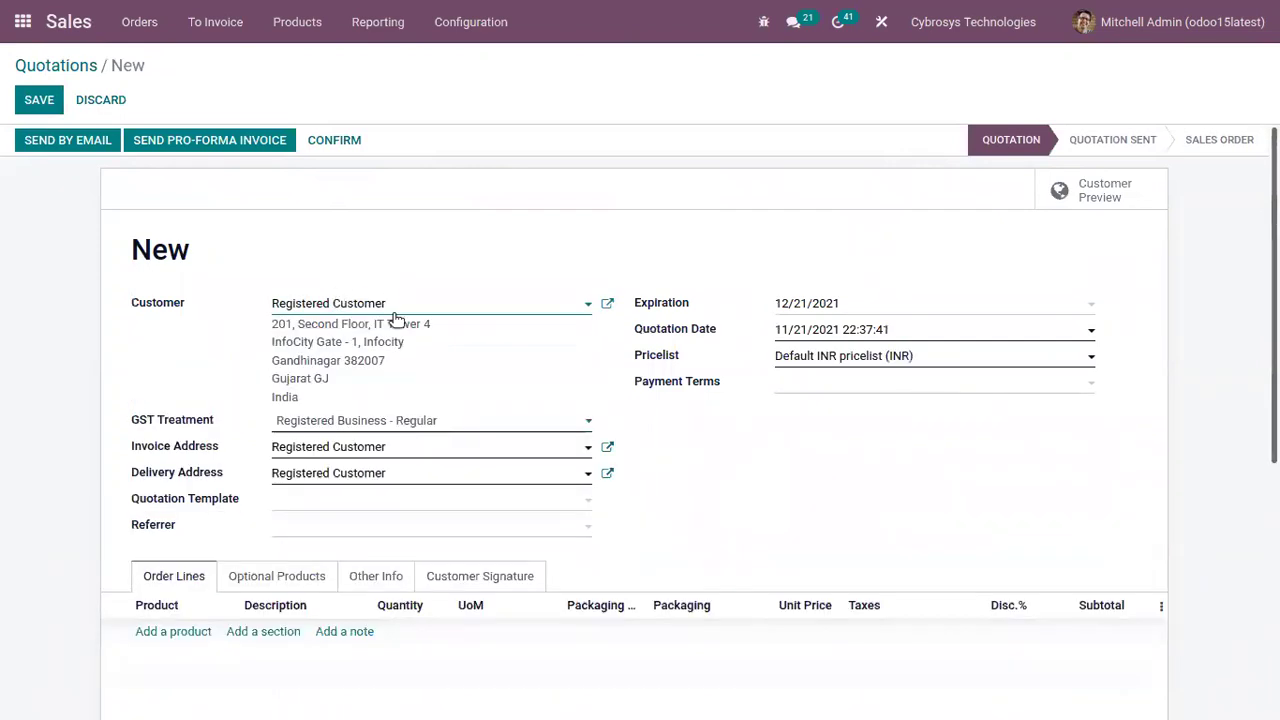
Step: Open the customer record from the quotation, check the fiscal position in its sales and purchase details, and close it
{"action": "left_click", "coordinate": [607, 304]}
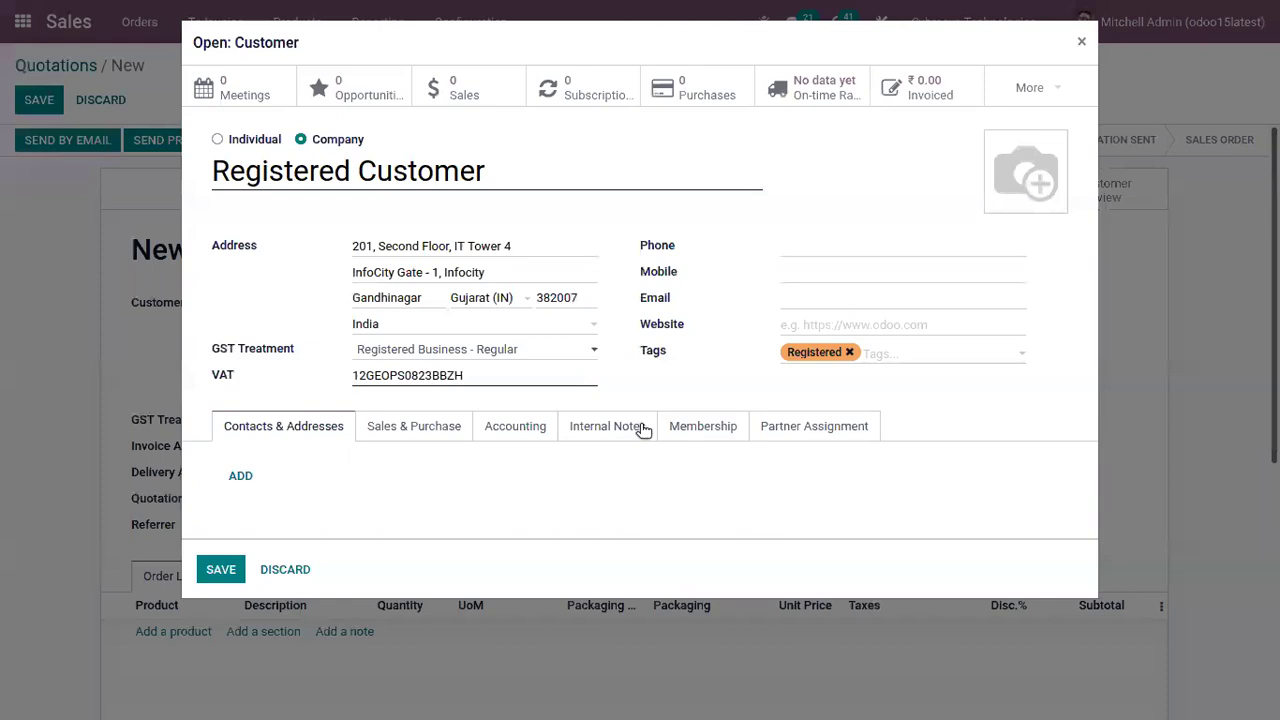
{"action": "left_click", "coordinate": [515, 430]}
{"action": "left_click", "coordinate": [457, 430]}
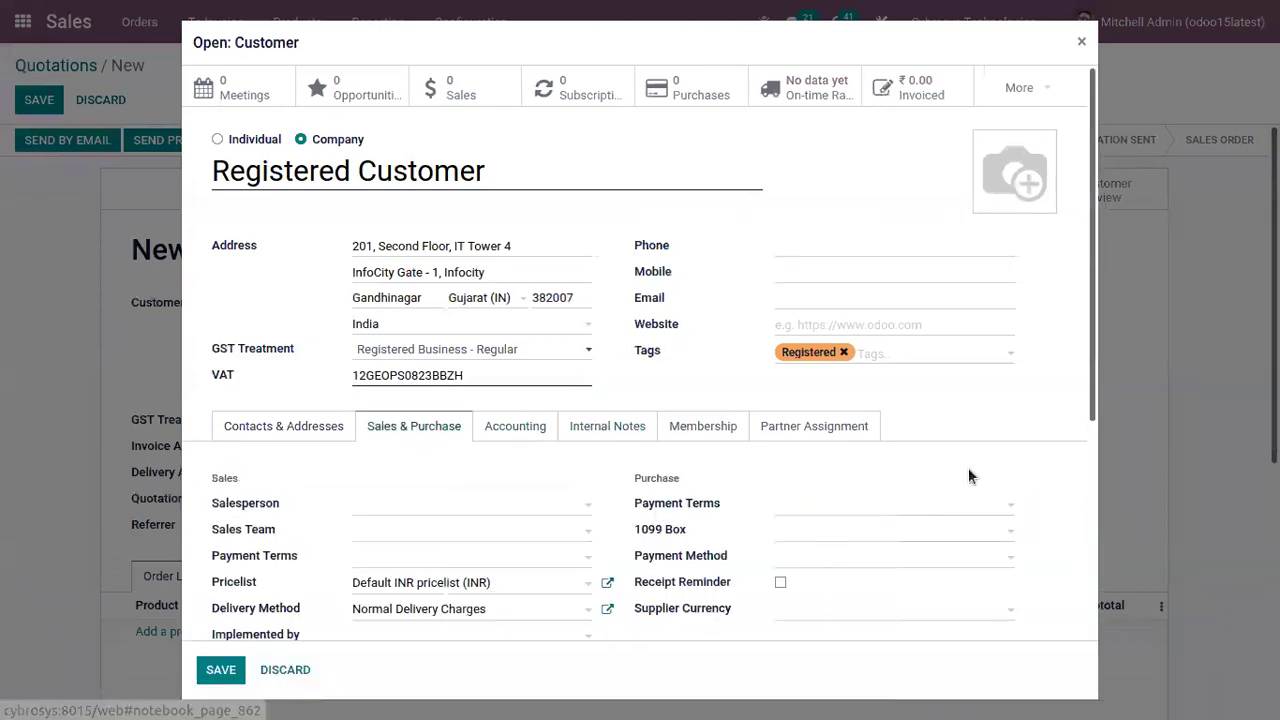
{"action": "left_click_drag", "start_coordinate": [1090, 410], "coordinate": [1062, 585]}
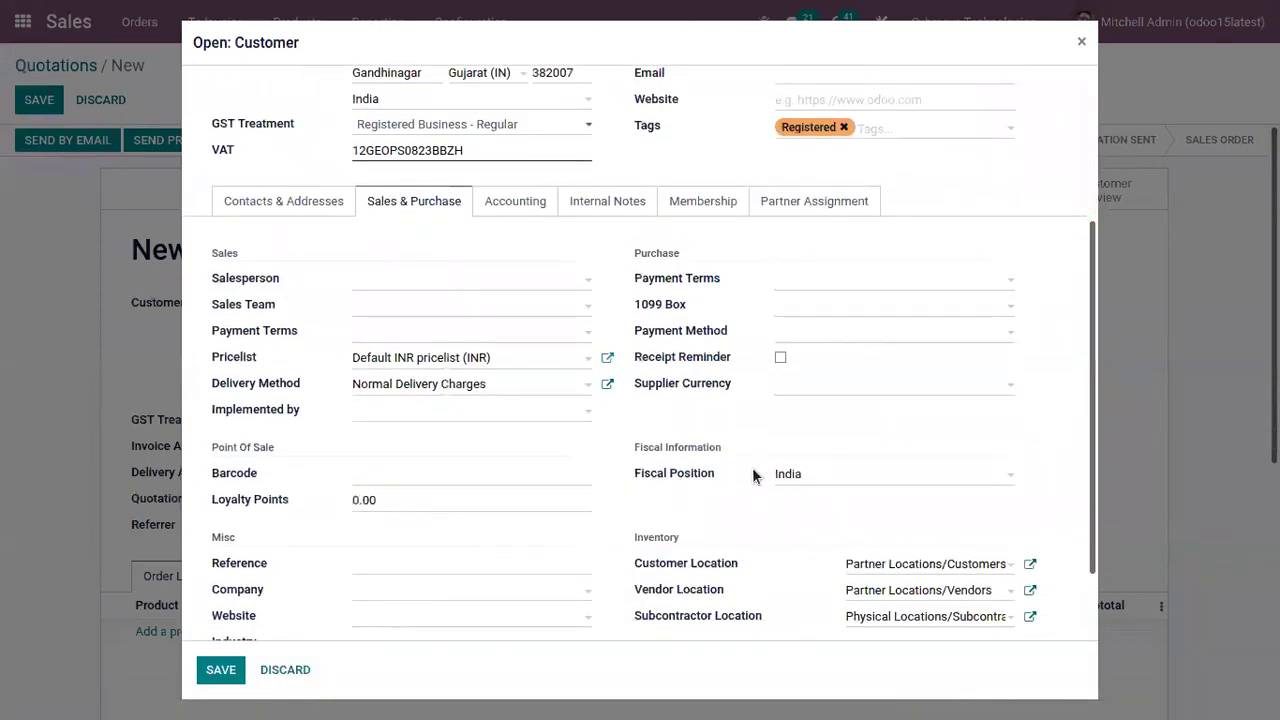
{"action": "left_click", "coordinate": [1080, 43]}
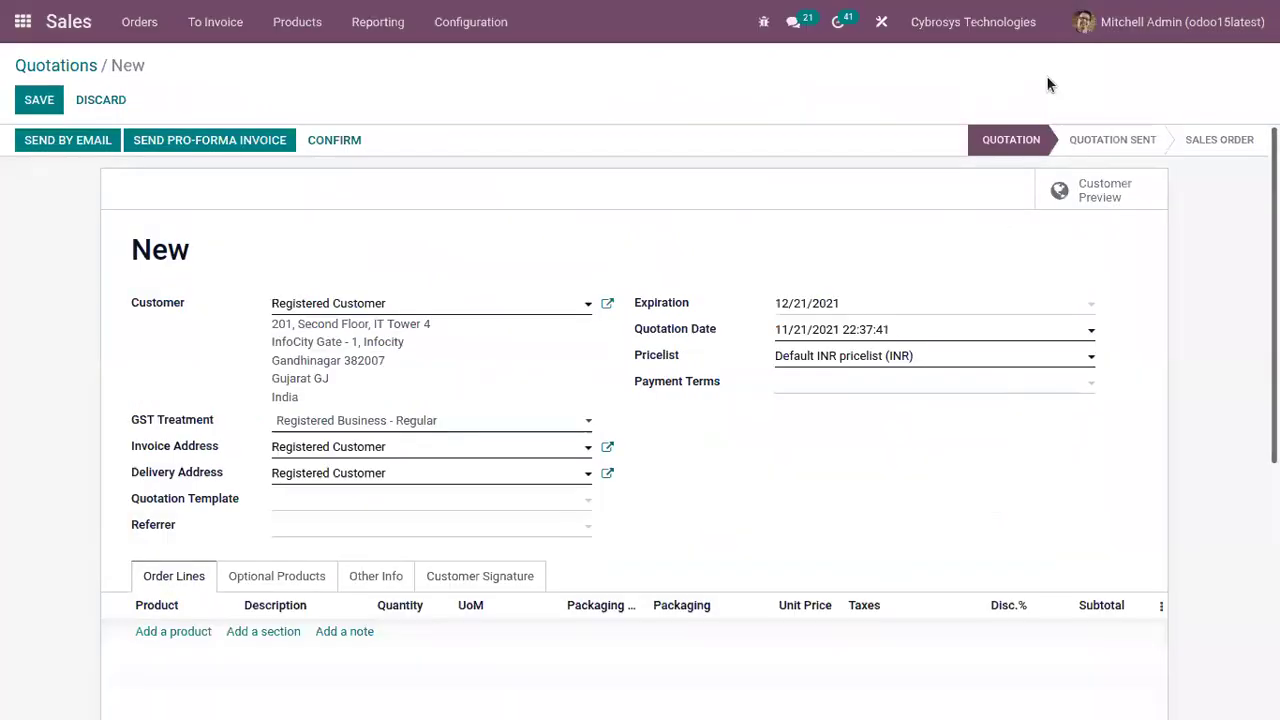
Step: Check the Fiscal Position field in the quotation's other invoicing information
{"action": "left_click", "coordinate": [376, 576]}
{"action": "scroll", "coordinate": [492, 390], "scroll_direction": "down", "scroll_amount": 3}
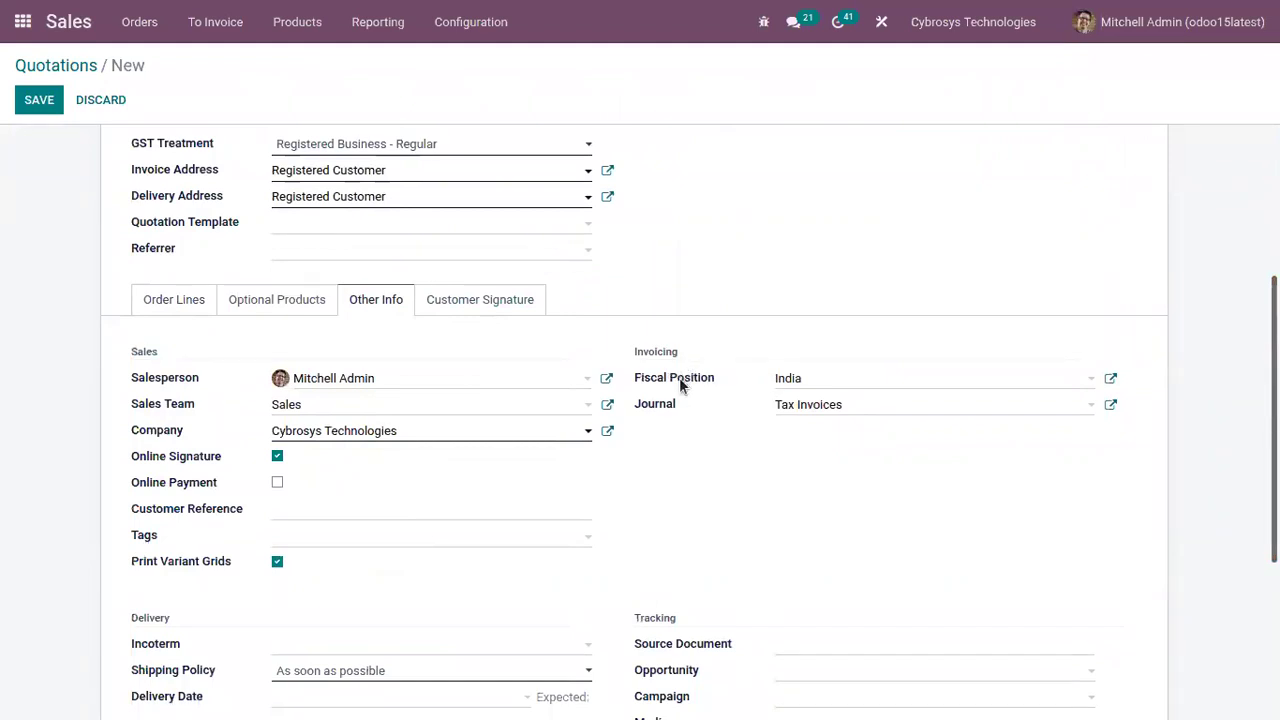
{"action": "left_click", "coordinate": [826, 383]}
{"action": "left_click", "coordinate": [740, 468]}
{"action": "scroll", "coordinate": [274, 631], "scroll_direction": "up", "scroll_amount": 3}
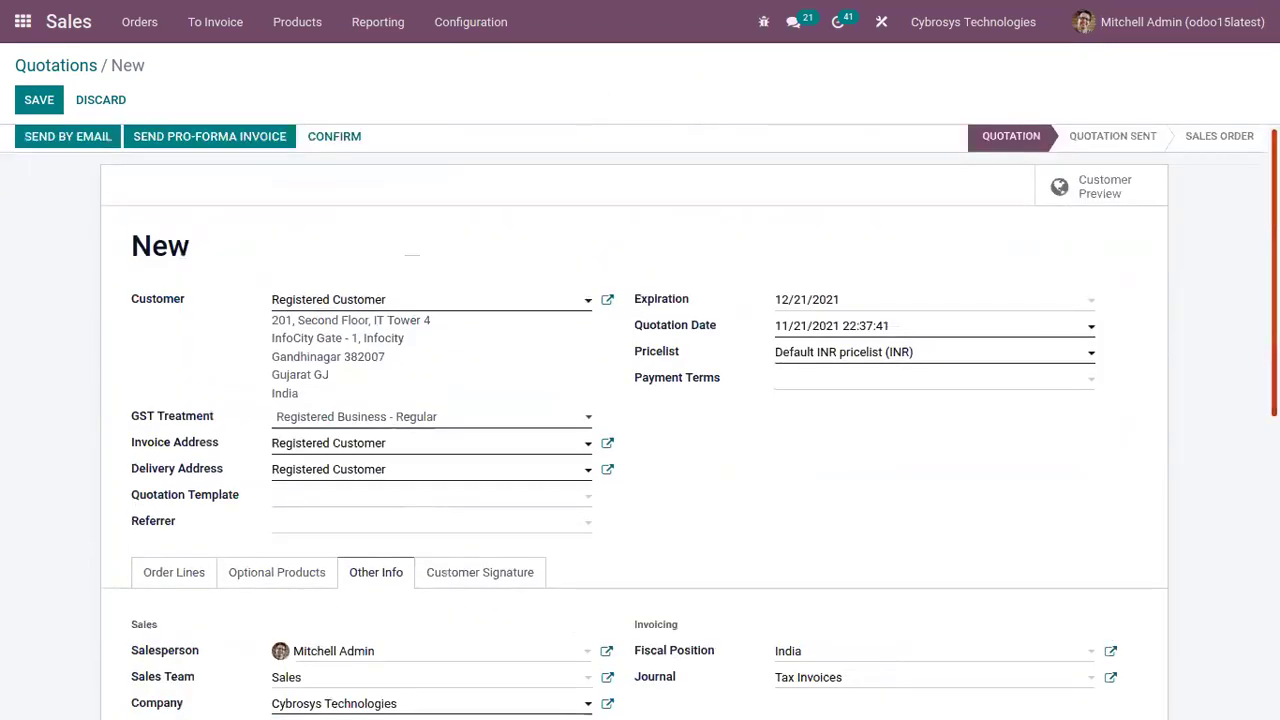
Step: Add one Arm Chair in size XS to the quotation's order lines
{"action": "left_click", "coordinate": [180, 580]}
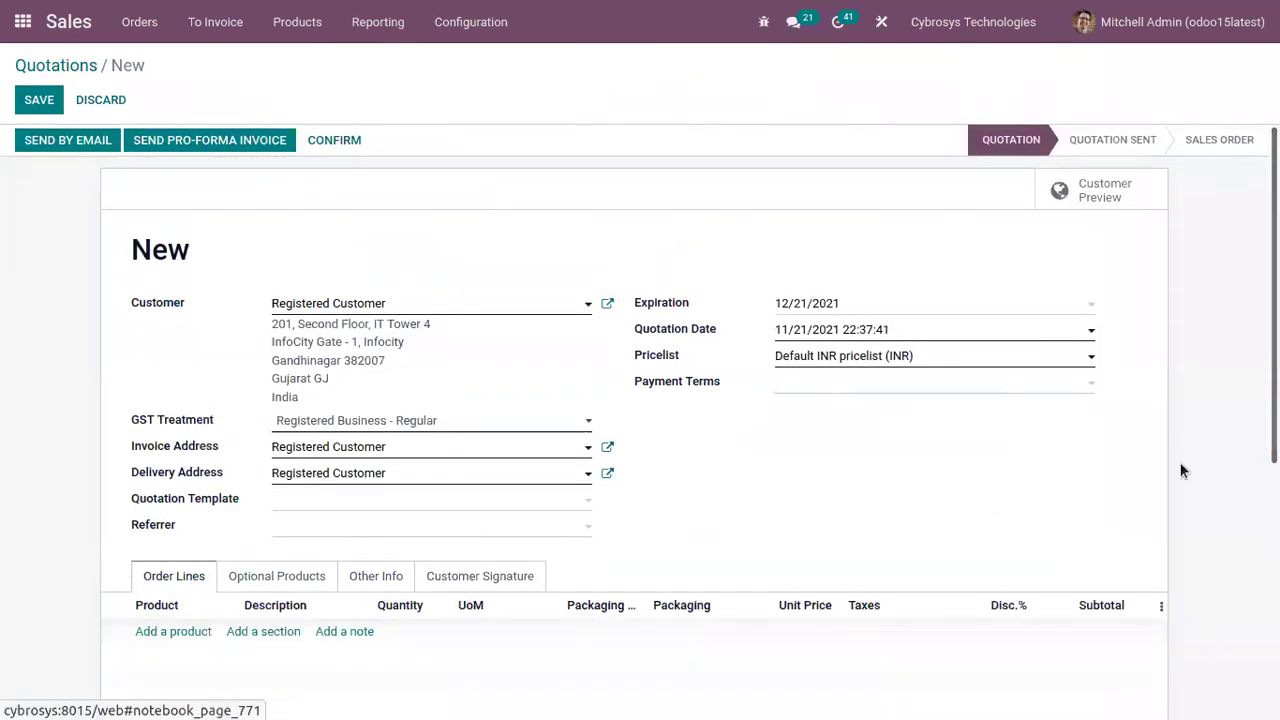
{"action": "scroll", "coordinate": [1183, 469], "scroll_direction": "down", "scroll_amount": 2}
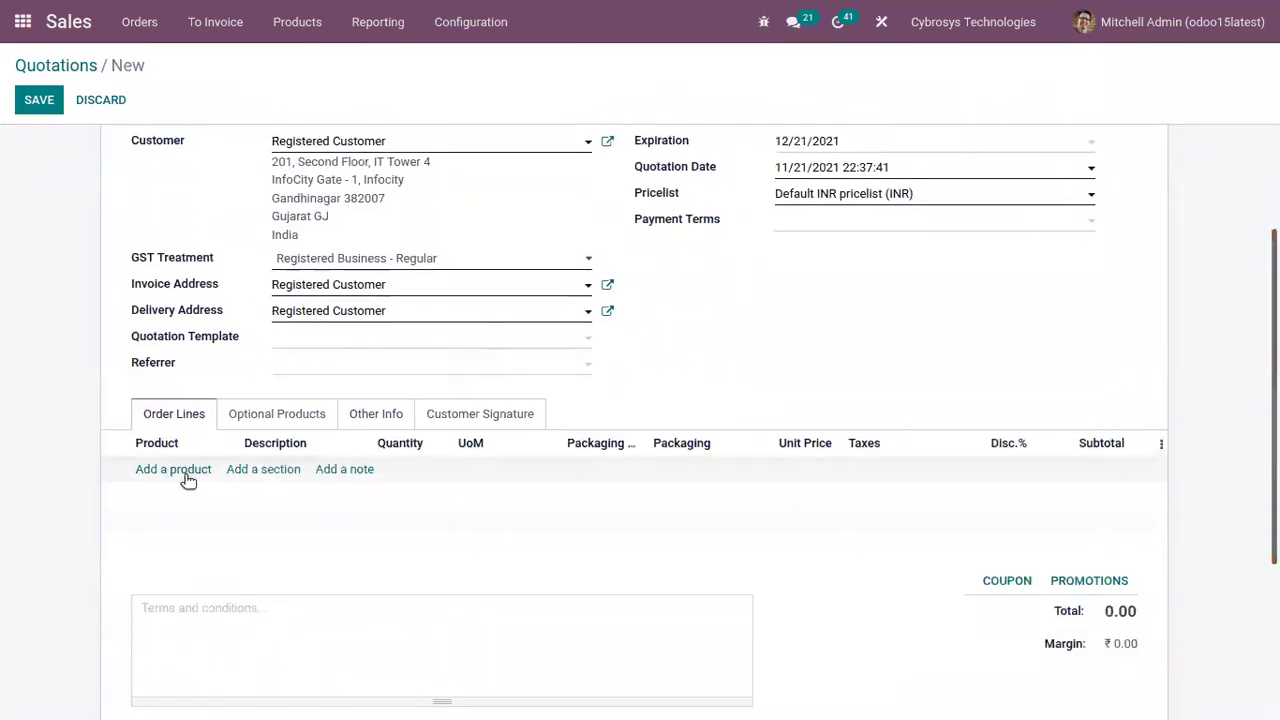
{"action": "left_click", "coordinate": [184, 472]}
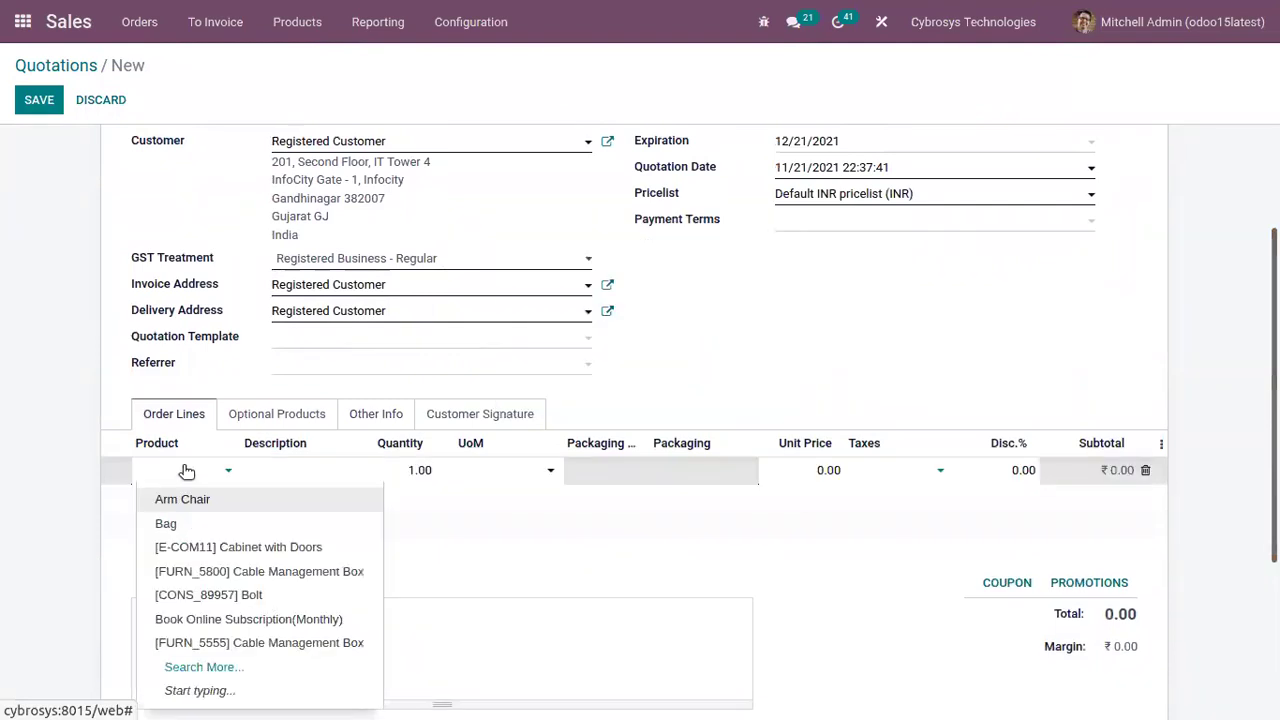
{"action": "left_click", "coordinate": [194, 499]}
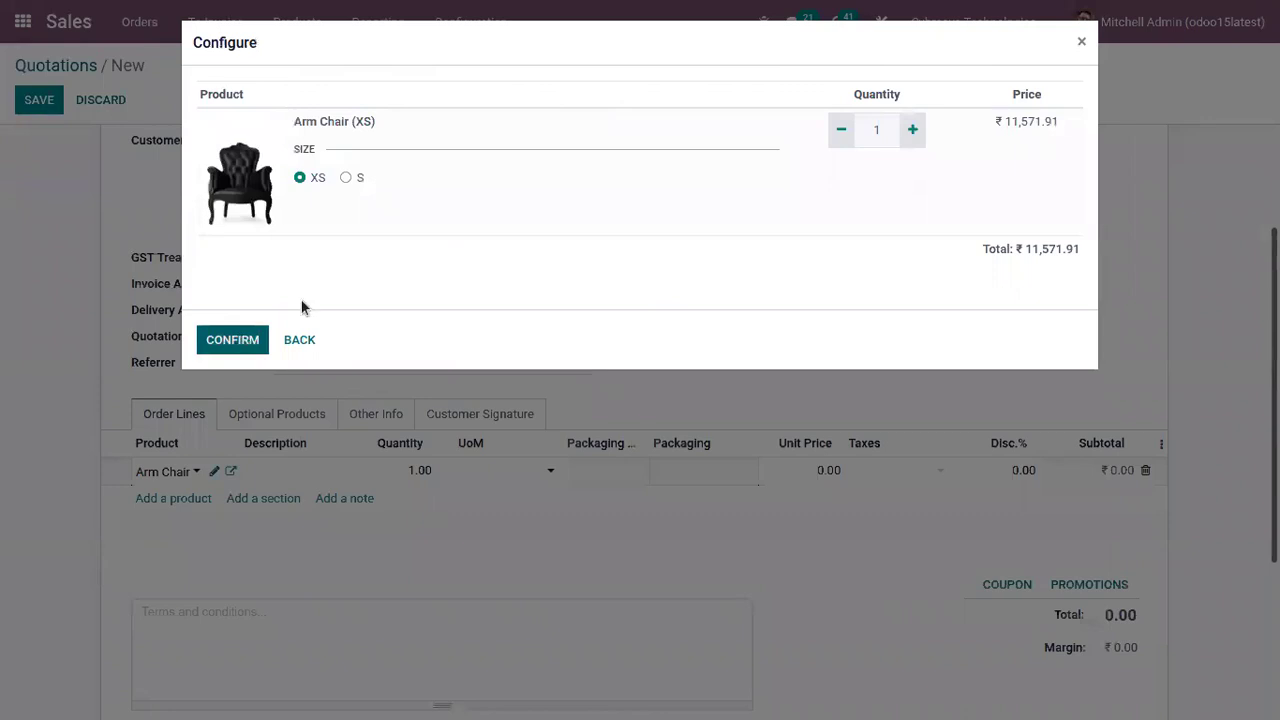
{"action": "left_click", "coordinate": [232, 339]}
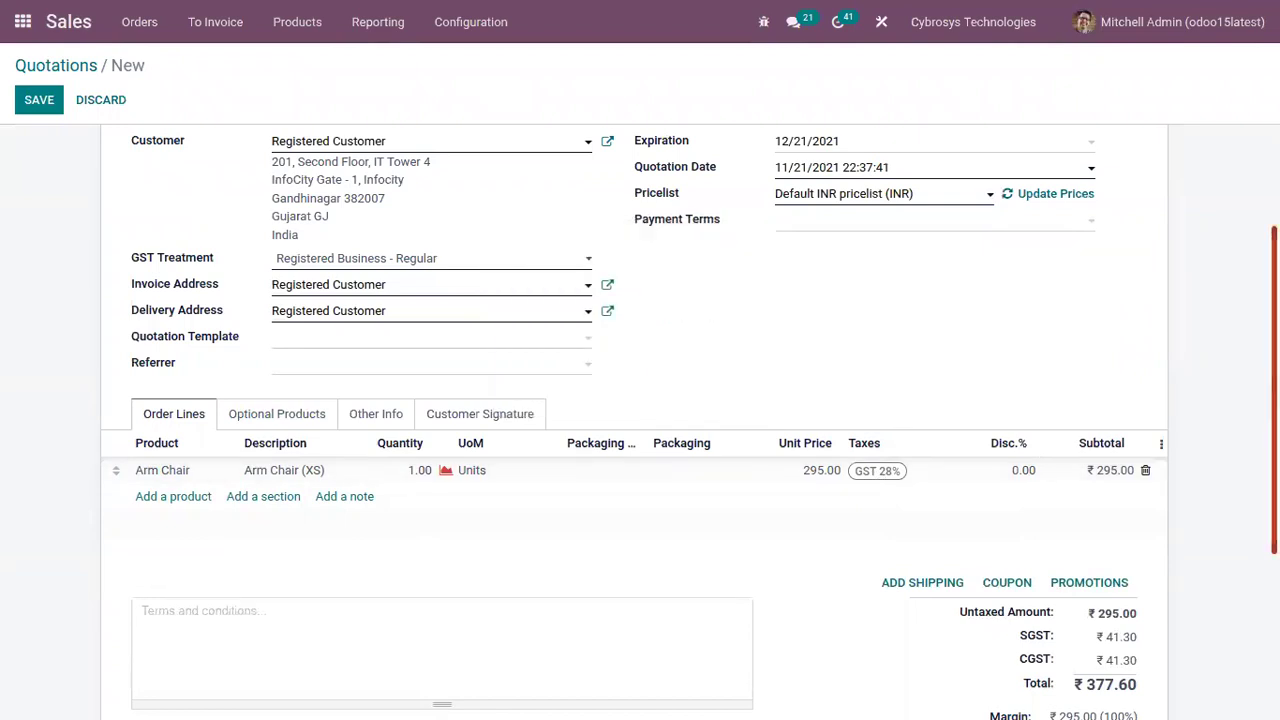
Step: Compare the order line's tax with the fiscal position in the quotation's other information, and save the quotation
{"action": "scroll", "coordinate": [752, 508], "scroll_direction": "down", "scroll_amount": 2}
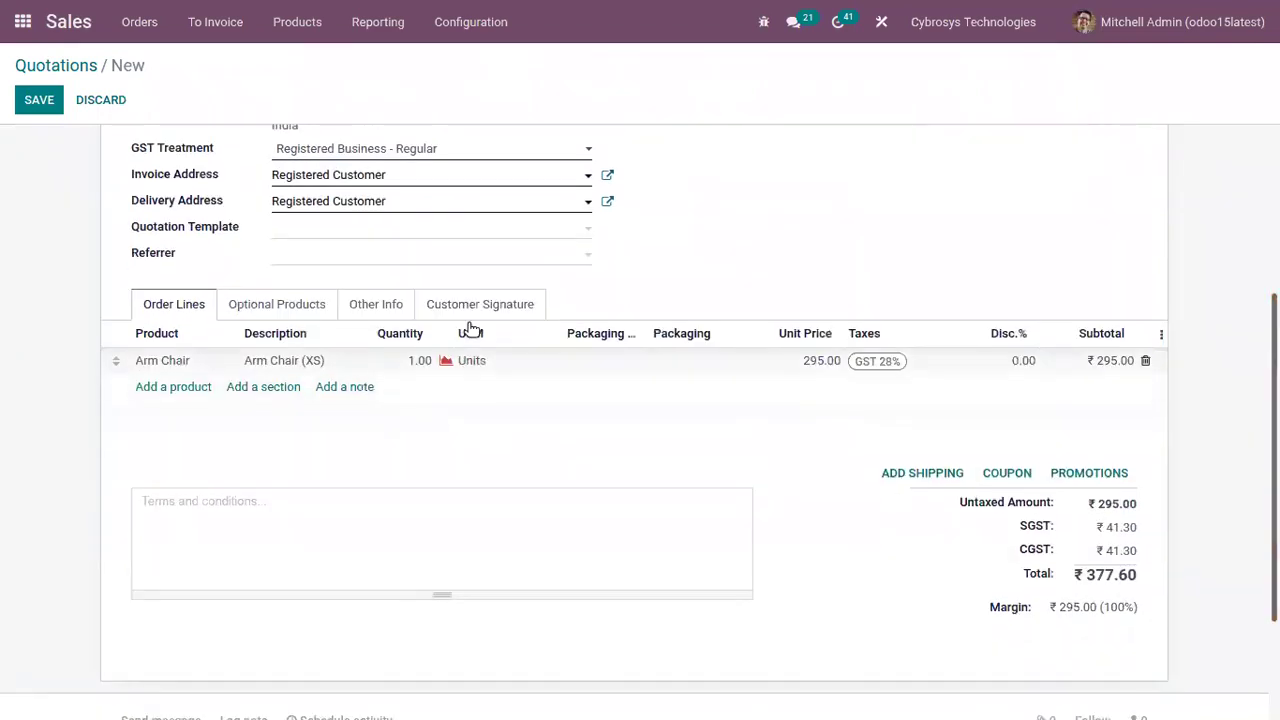
{"action": "left_click", "coordinate": [407, 309]}
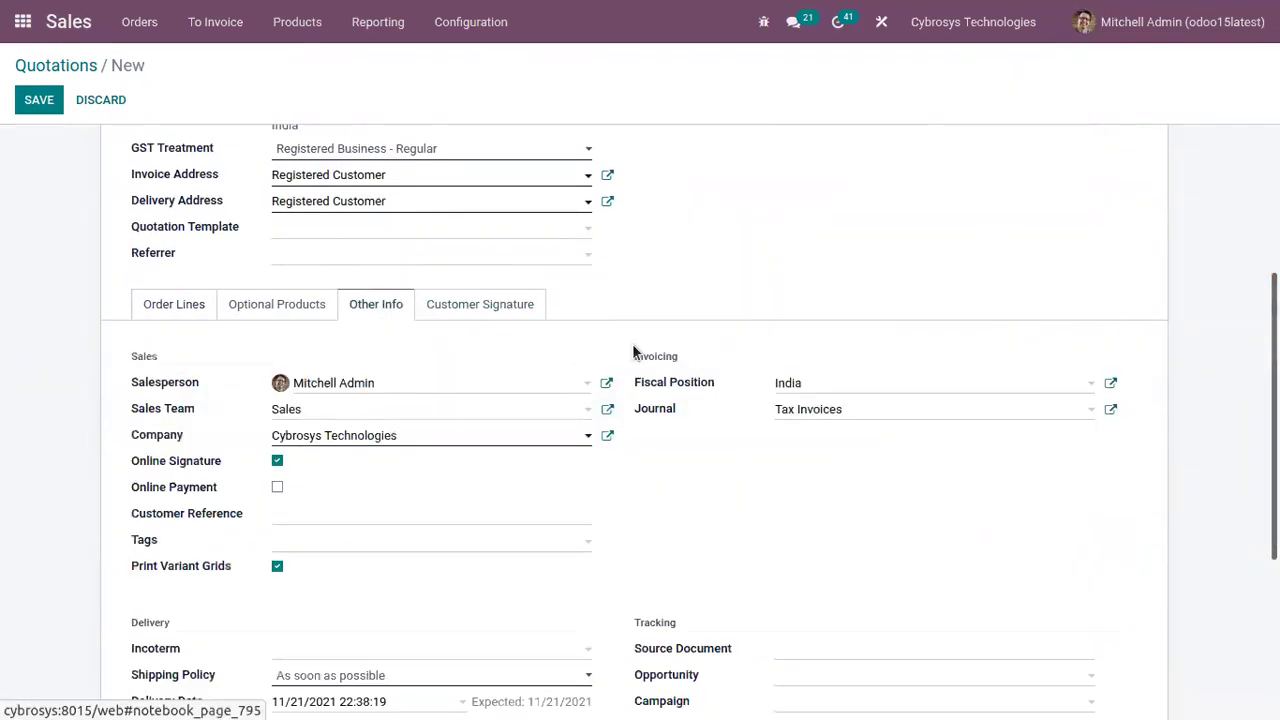
{"action": "scroll", "coordinate": [188, 340], "scroll_direction": "up", "scroll_amount": 1}
{"action": "left_click", "coordinate": [188, 338]}
{"action": "scroll", "coordinate": [188, 338], "scroll_direction": "up", "scroll_amount": 3}
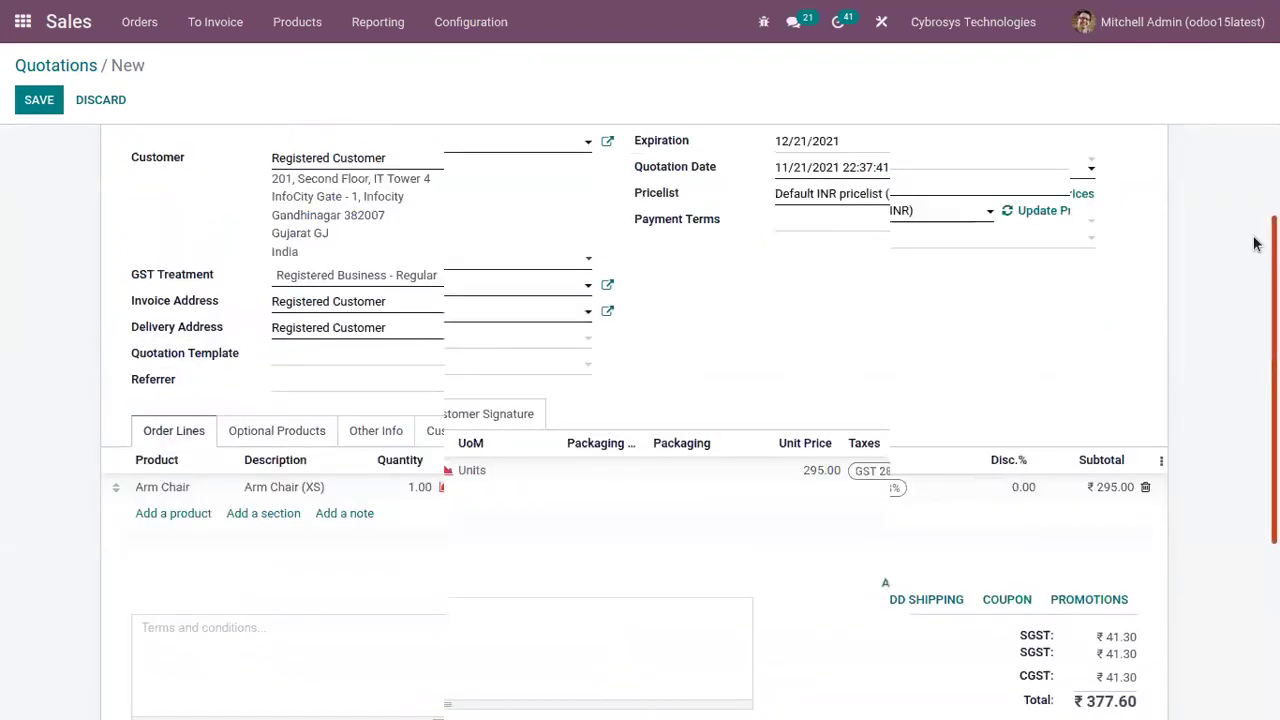
{"action": "key", "text": "alt+s"}
Step: Open the Arm Chair product from the order line, set its vendor tax to IGST 12% in the purchase details, and save it
{"action": "left_click", "coordinate": [204, 638]}
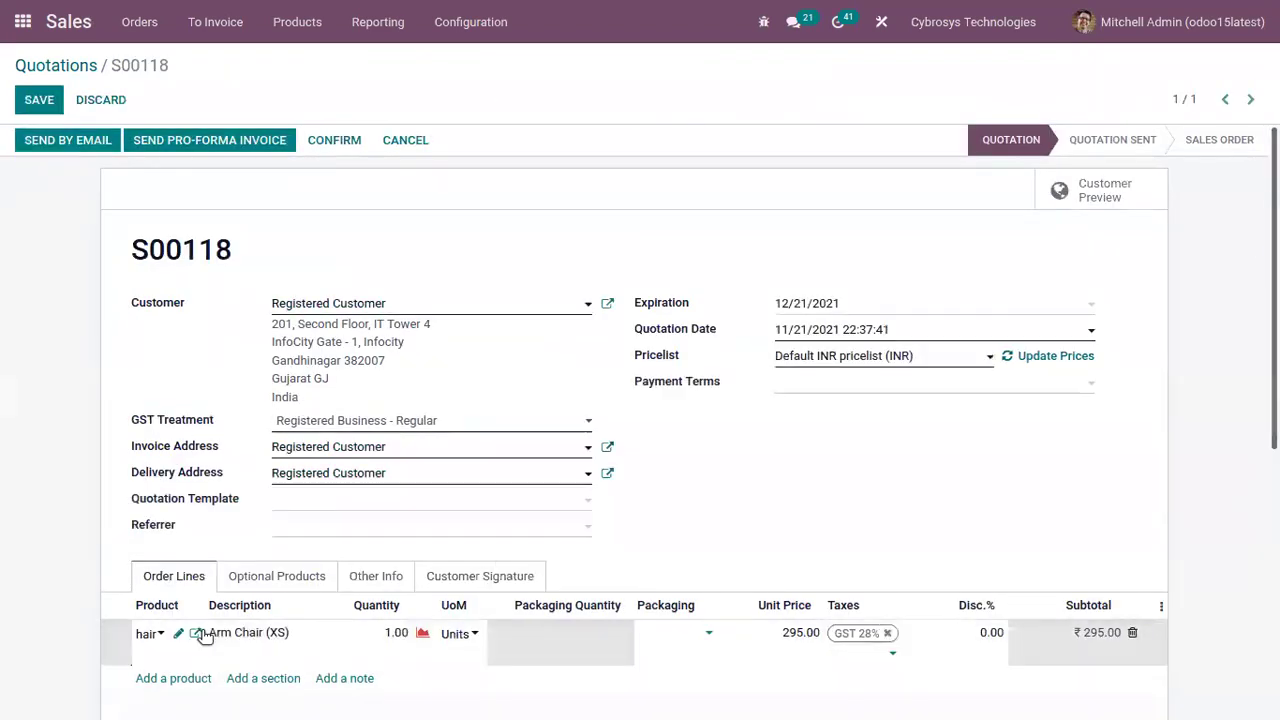
{"action": "left_click", "coordinate": [181, 637]}
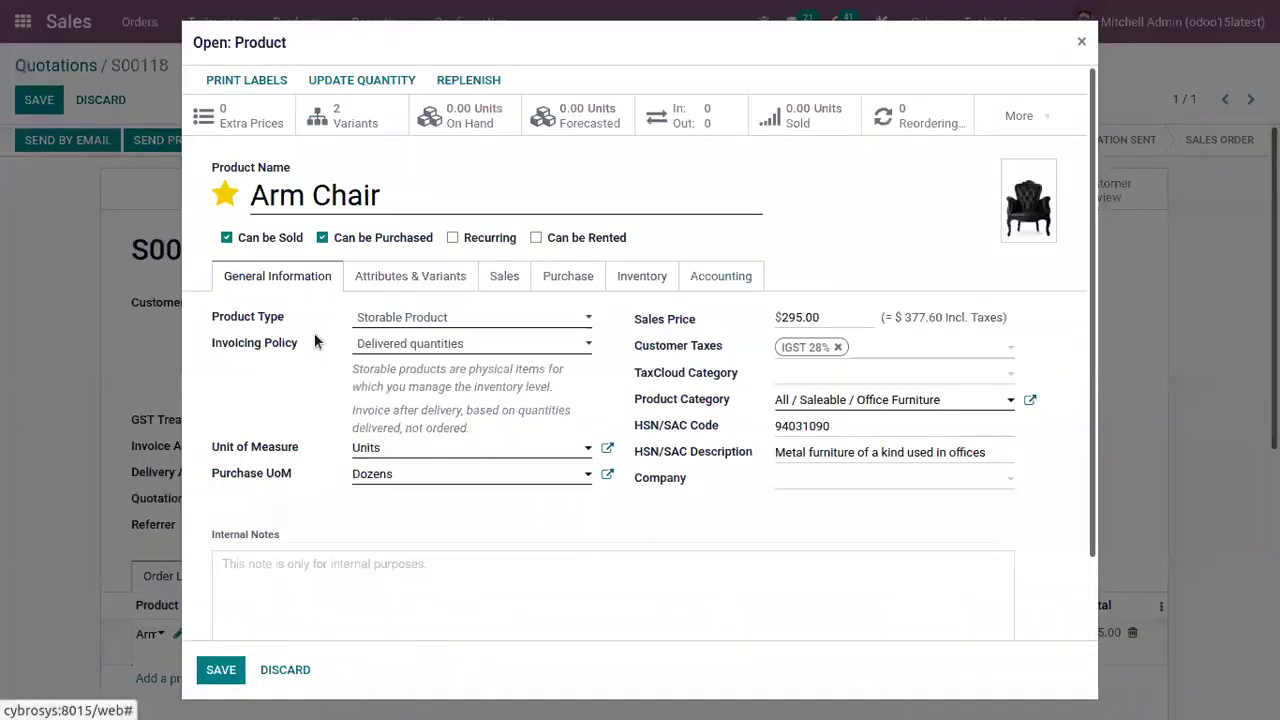
{"action": "left_click", "coordinate": [563, 281]}
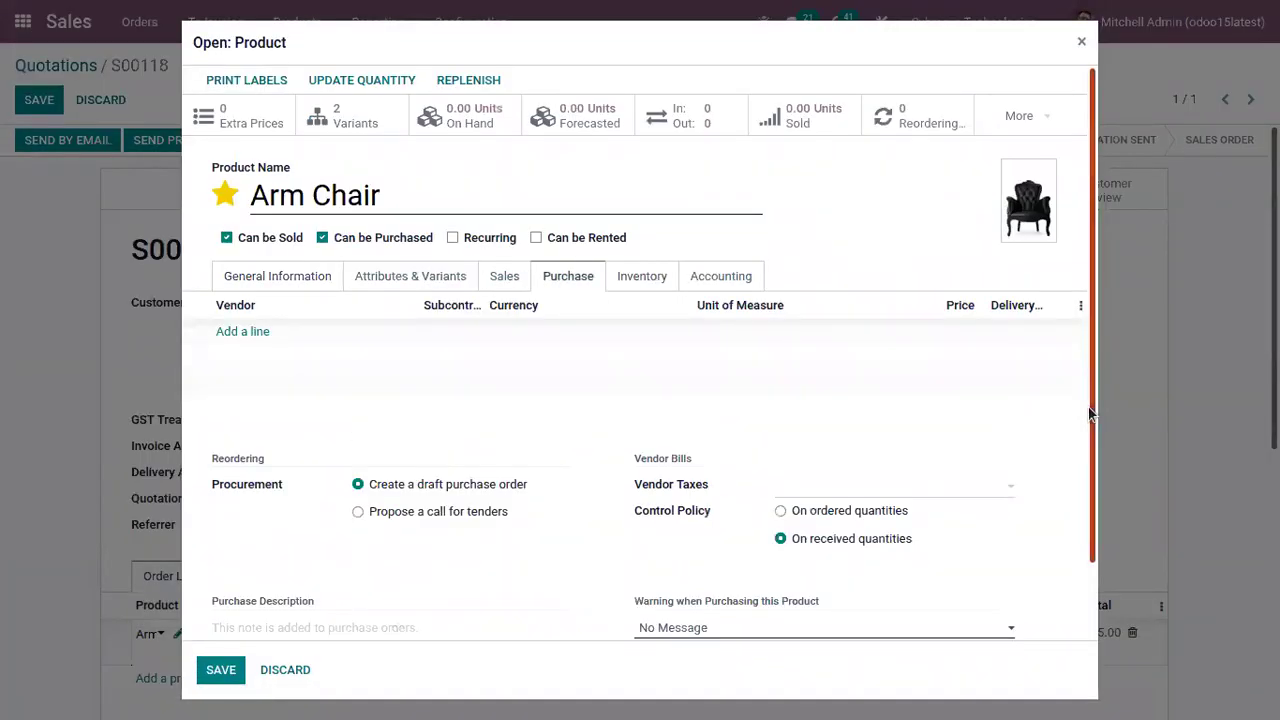
{"action": "scroll", "coordinate": [1104, 480], "scroll_direction": "down", "scroll_amount": 1}
{"action": "scroll", "coordinate": [1105, 486], "scroll_direction": "up", "scroll_amount": 1}
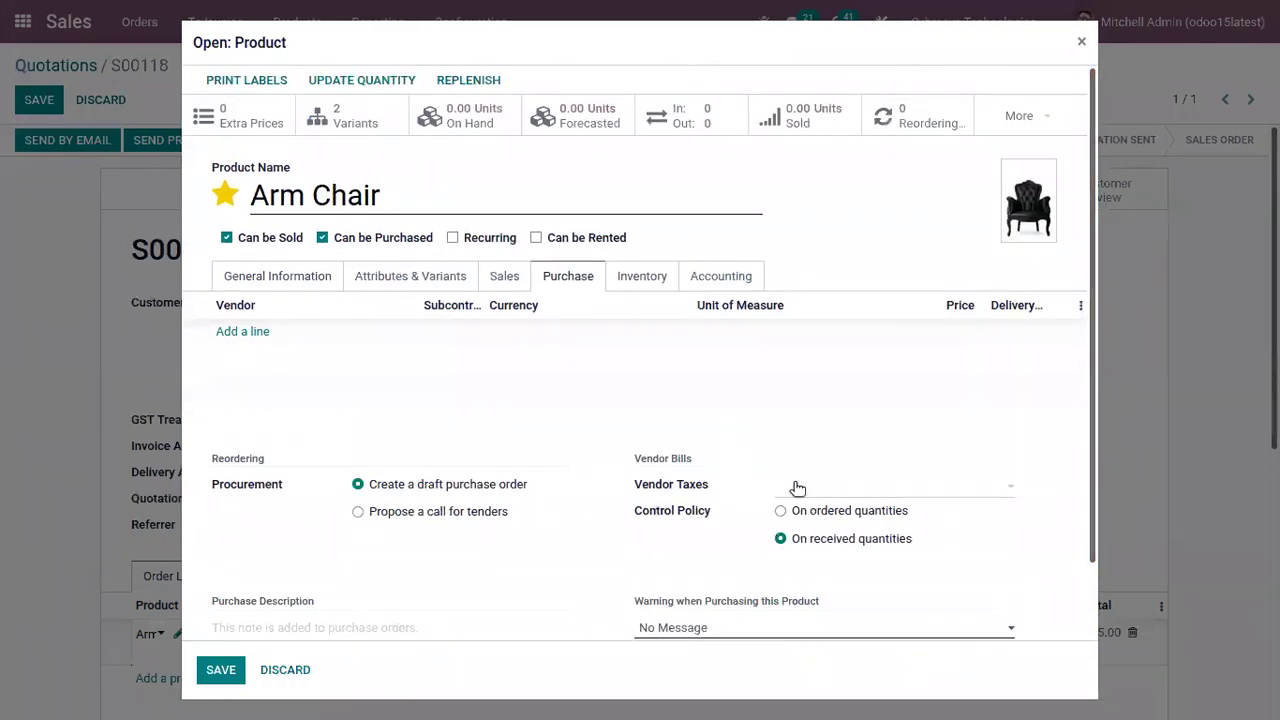
{"action": "left_click", "coordinate": [797, 487]}
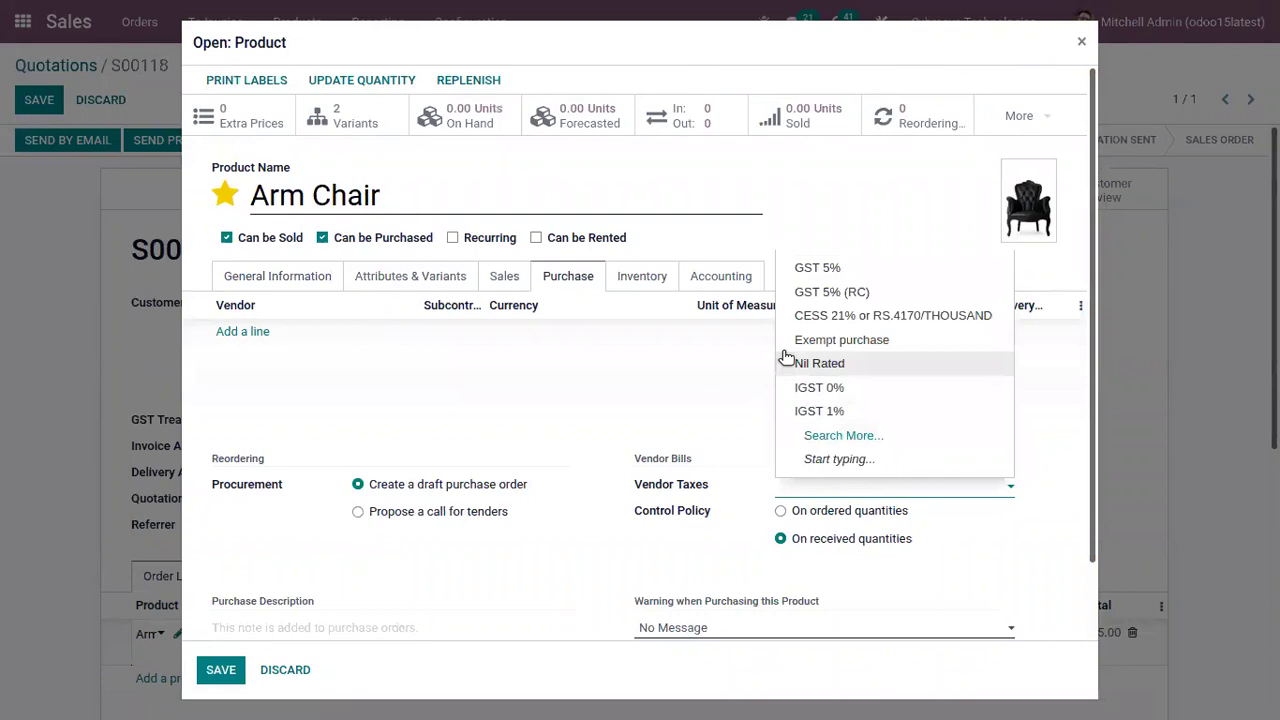
{"action": "type", "text": "igst"}
{"action": "left_click", "coordinate": [849, 364]}
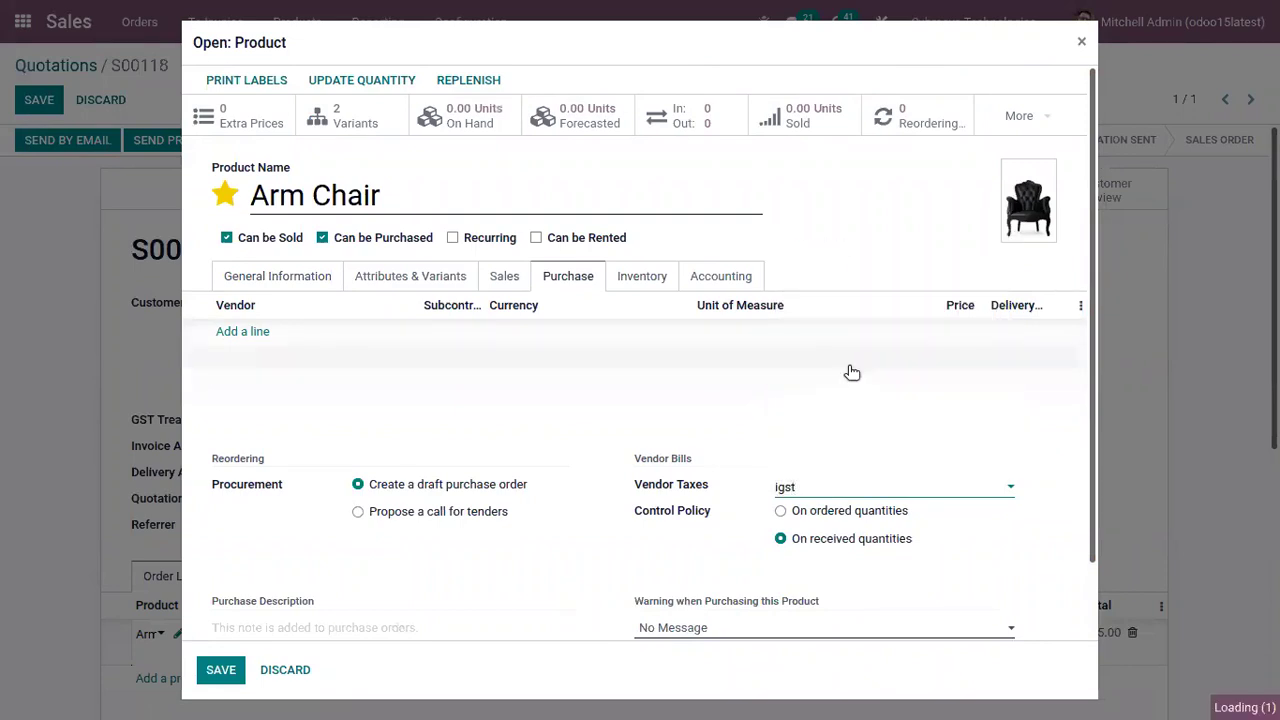
{"action": "left_click", "coordinate": [234, 677]}
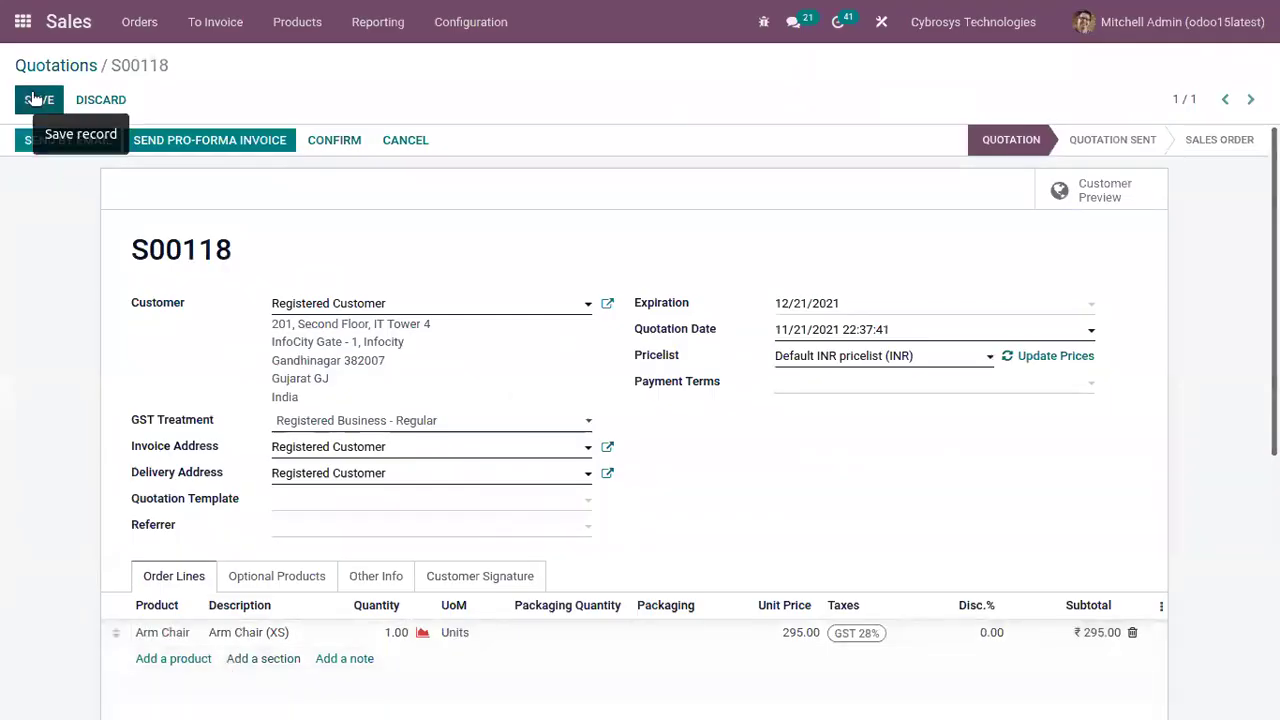
Step: Switch to the Purchase app and create a new request for quotation for the vendor Bloem GmbH
{"action": "left_click", "coordinate": [18, 28]}
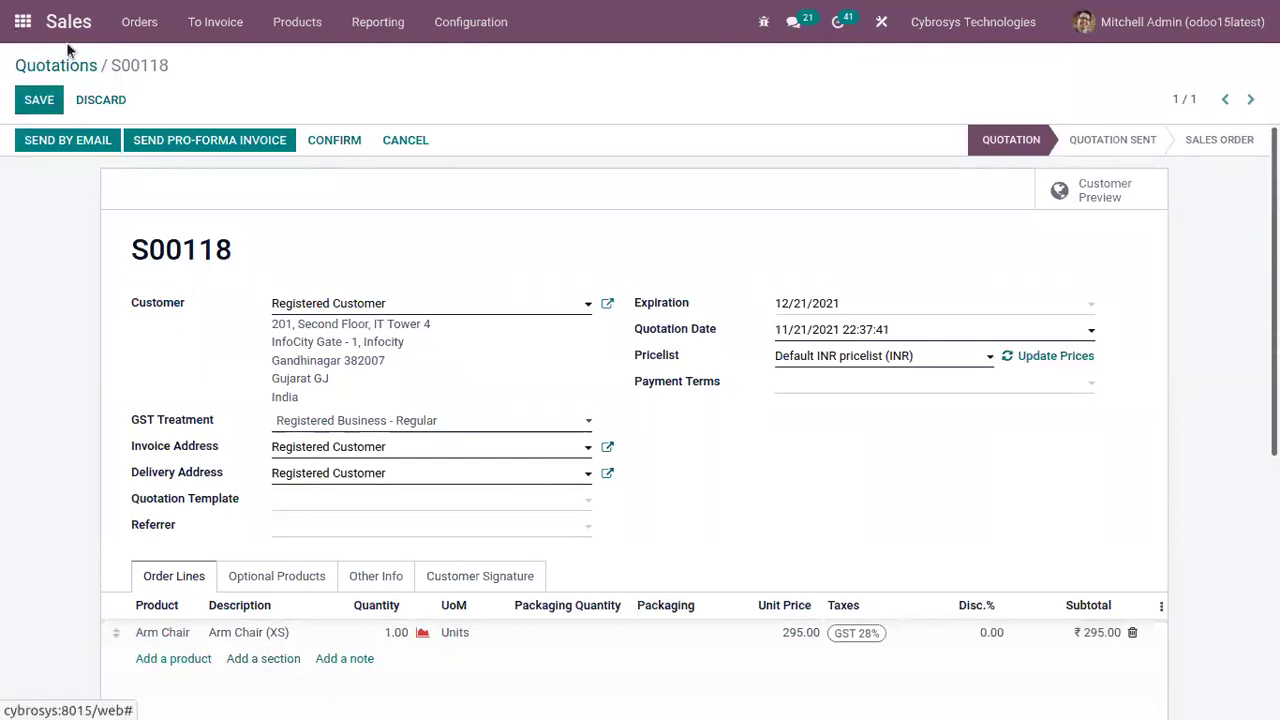
{"action": "left_click", "coordinate": [308, 689]}
{"action": "left_click", "coordinate": [52, 98]}
{"action": "left_click", "coordinate": [366, 289]}
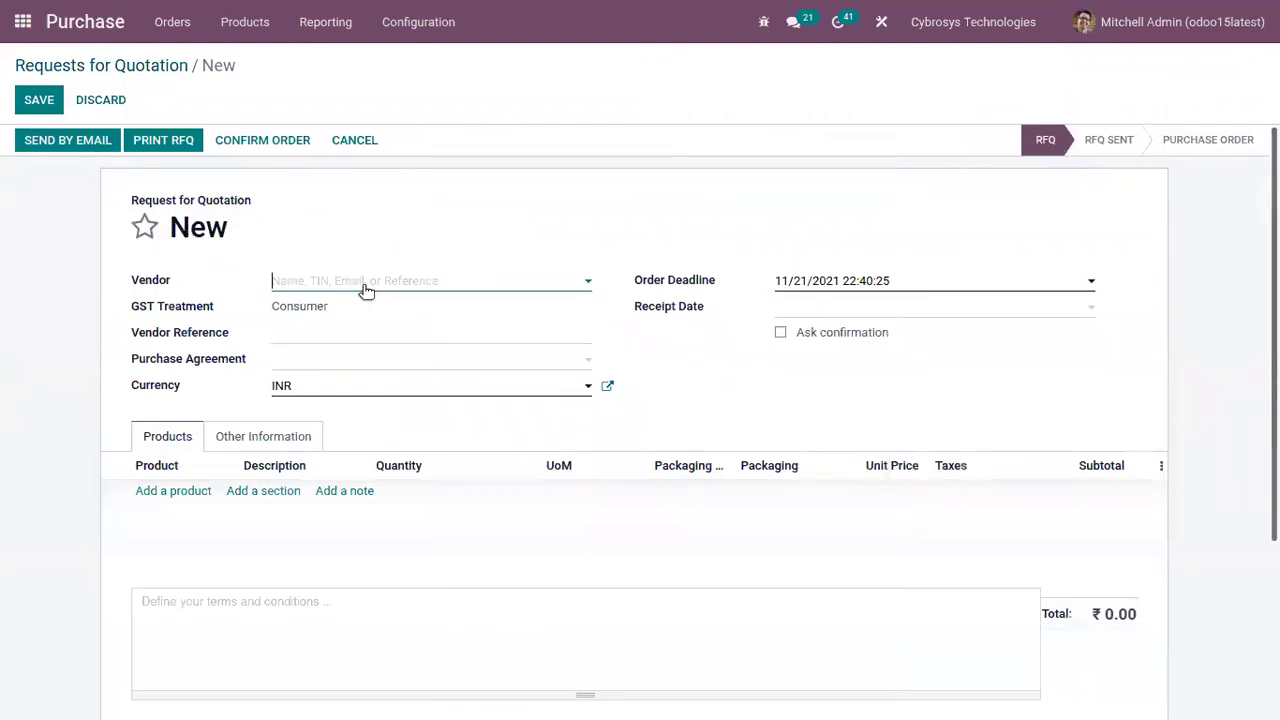
{"action": "left_click", "coordinate": [408, 432]}
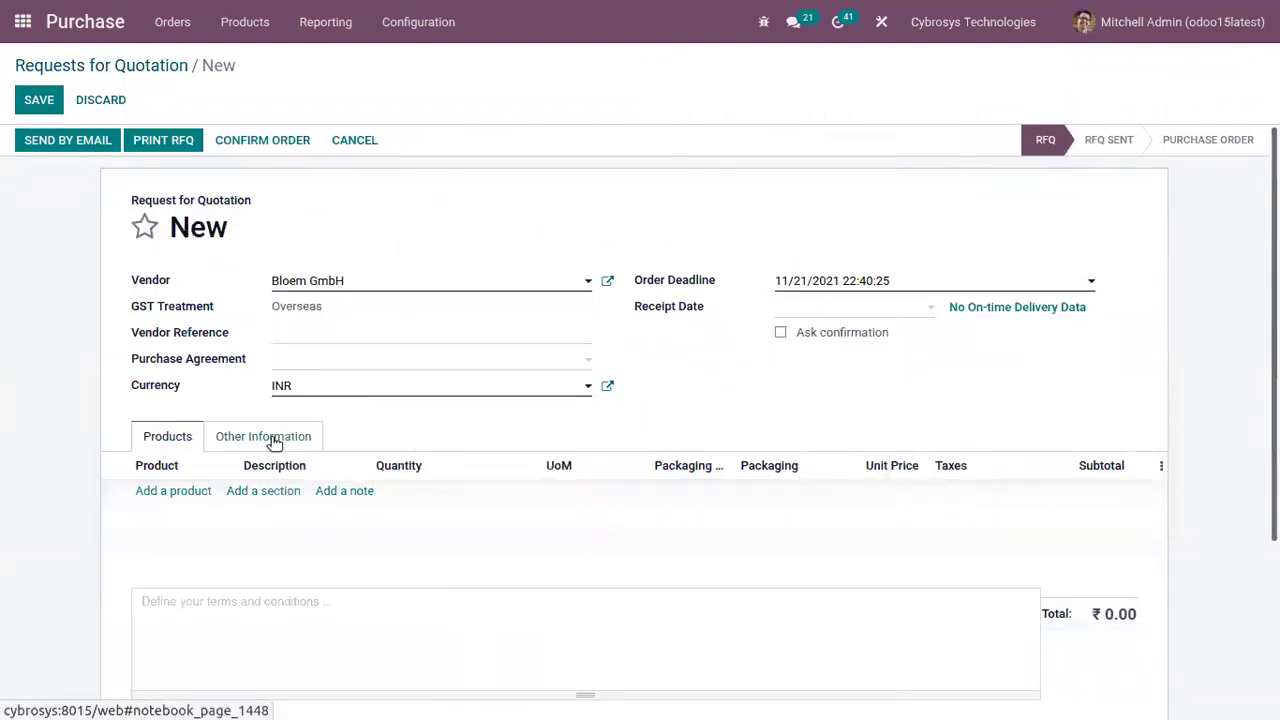
Step: Set the request for quotation's Fiscal Position to India in its other information
{"action": "left_click", "coordinate": [270, 438]}
{"action": "scroll", "coordinate": [650, 380], "scroll_direction": "down", "scroll_amount": 2}
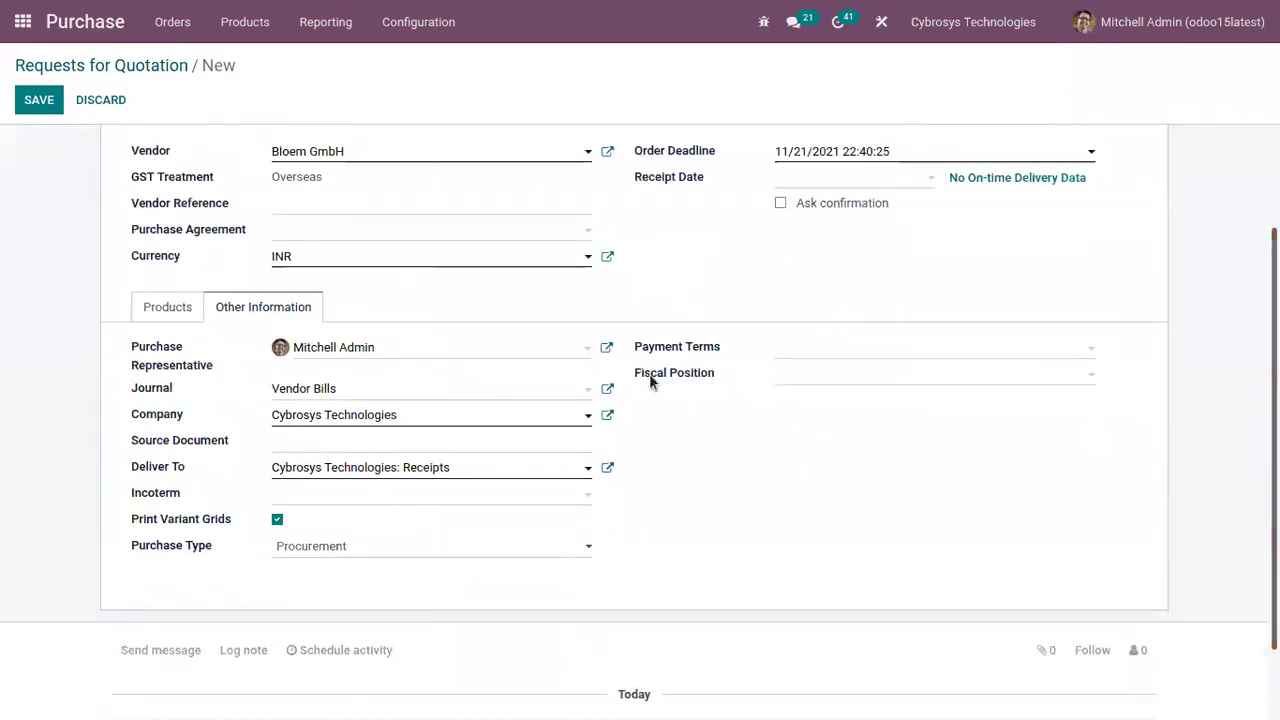
{"action": "left_click", "coordinate": [786, 377]}
{"action": "left_click", "coordinate": [840, 497]}
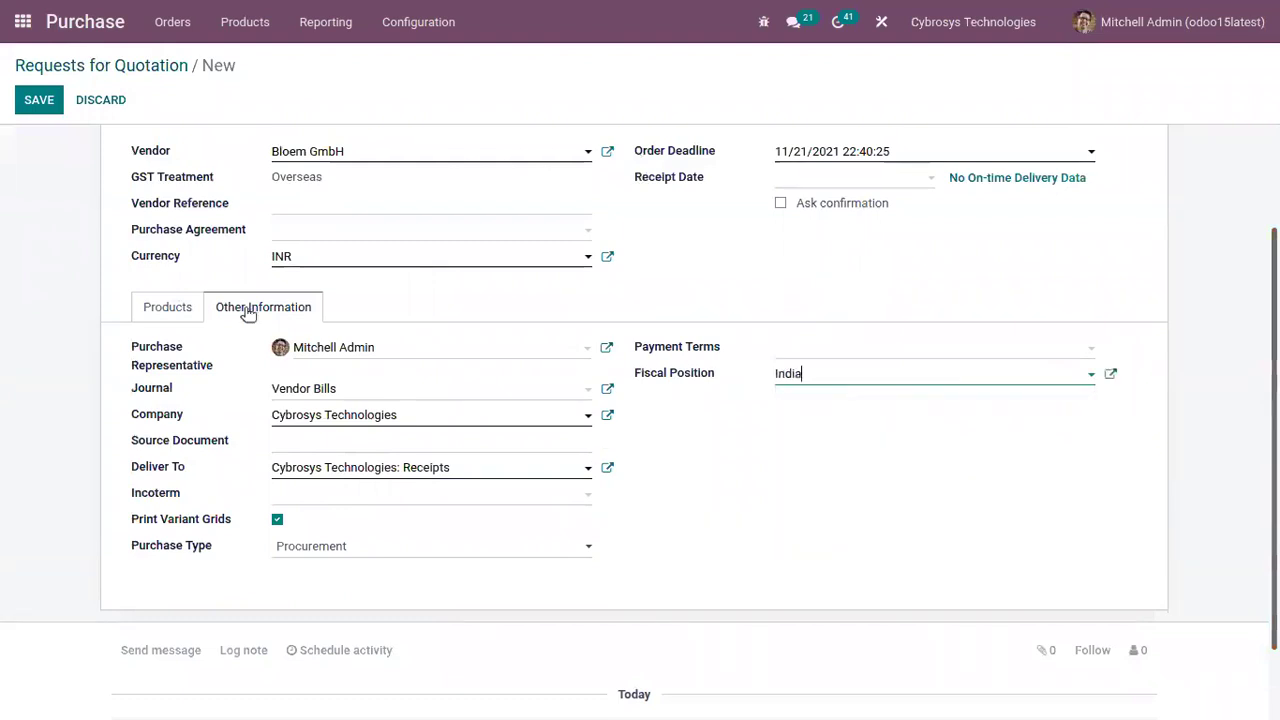
Step: Add one Arm Chair in size XS to the request's product lines and reopen its other information
{"action": "left_click", "coordinate": [168, 308]}
{"action": "left_click", "coordinate": [195, 364]}
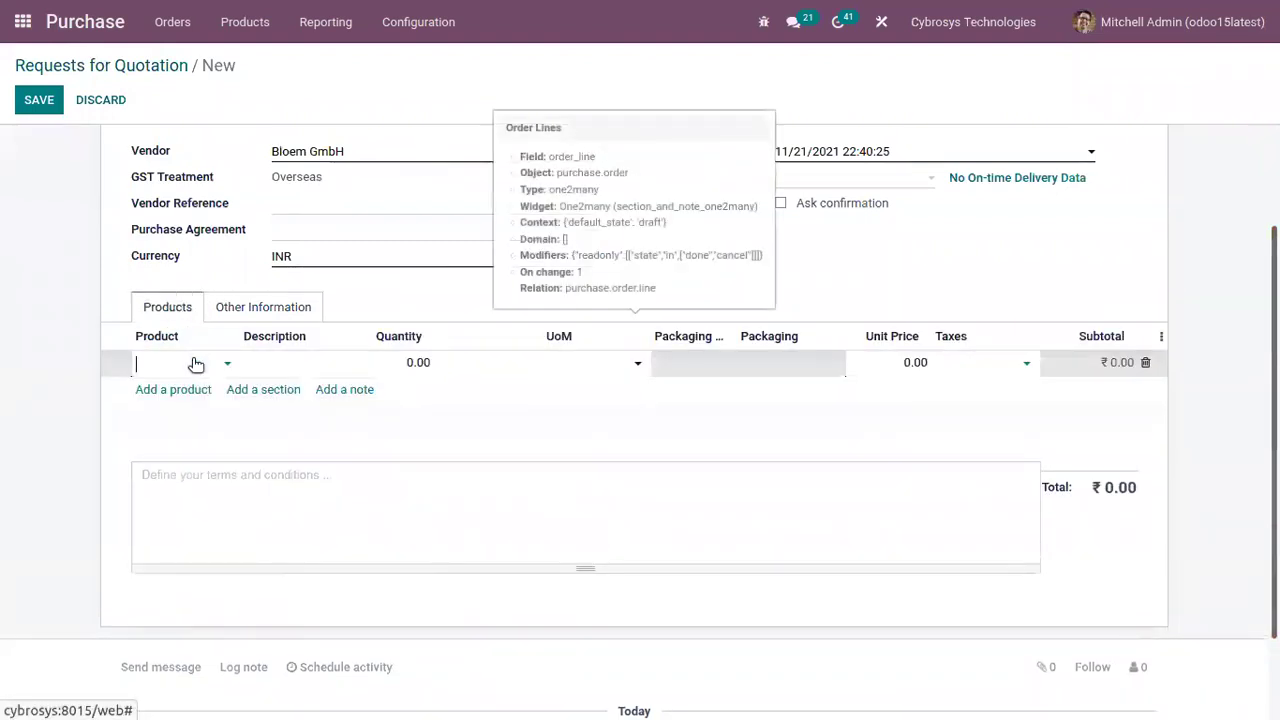
{"action": "type", "text": "arm"}
{"action": "left_click", "coordinate": [243, 391]}
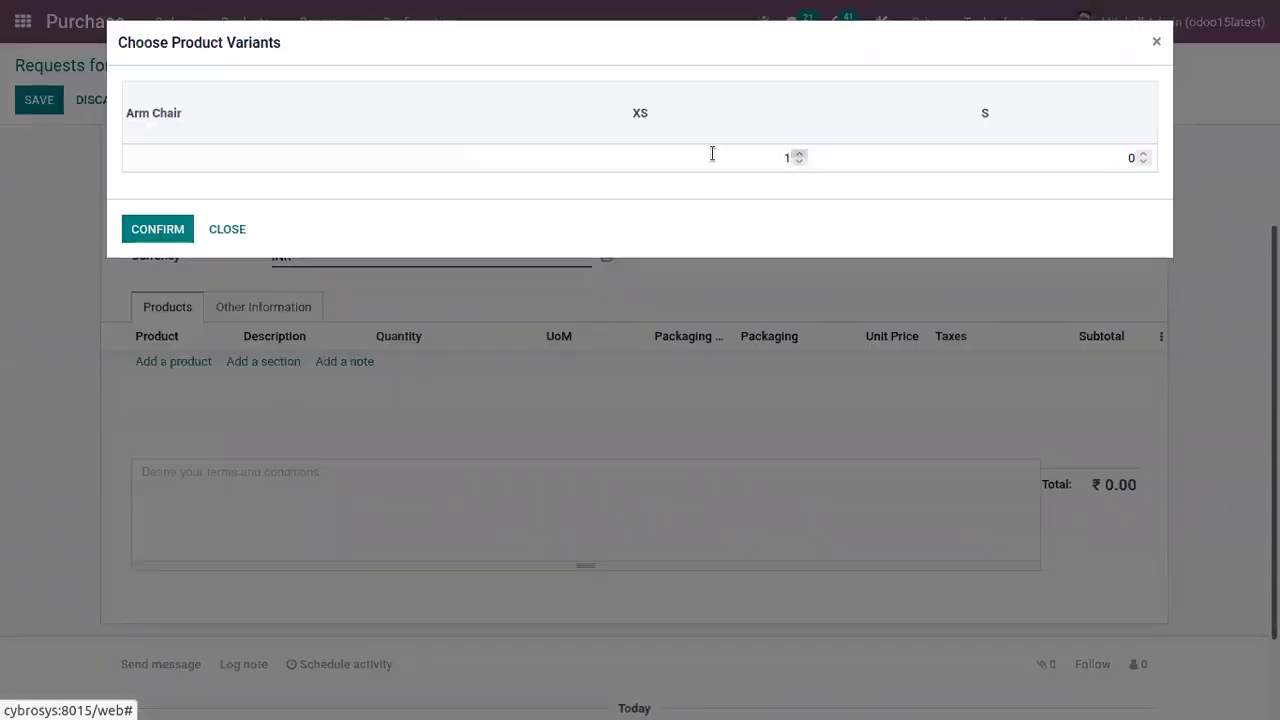
{"action": "left_click", "coordinate": [188, 228]}
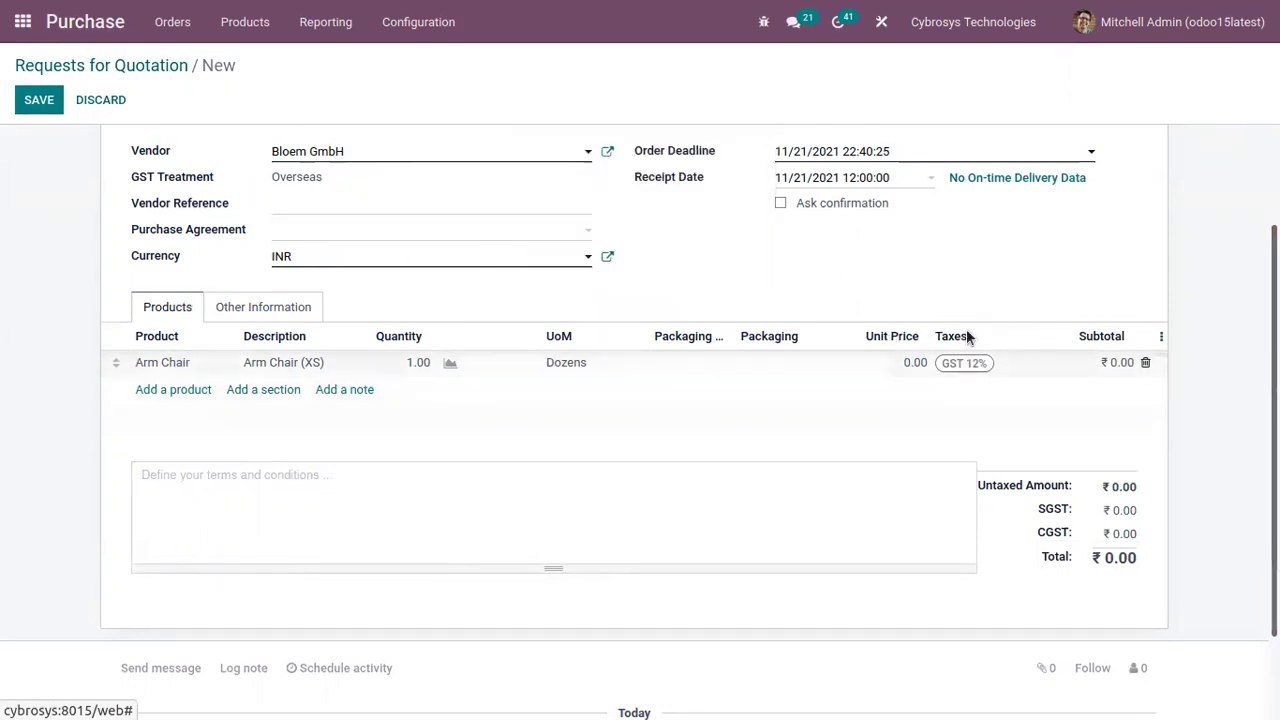
{"action": "left_click", "coordinate": [252, 308]}
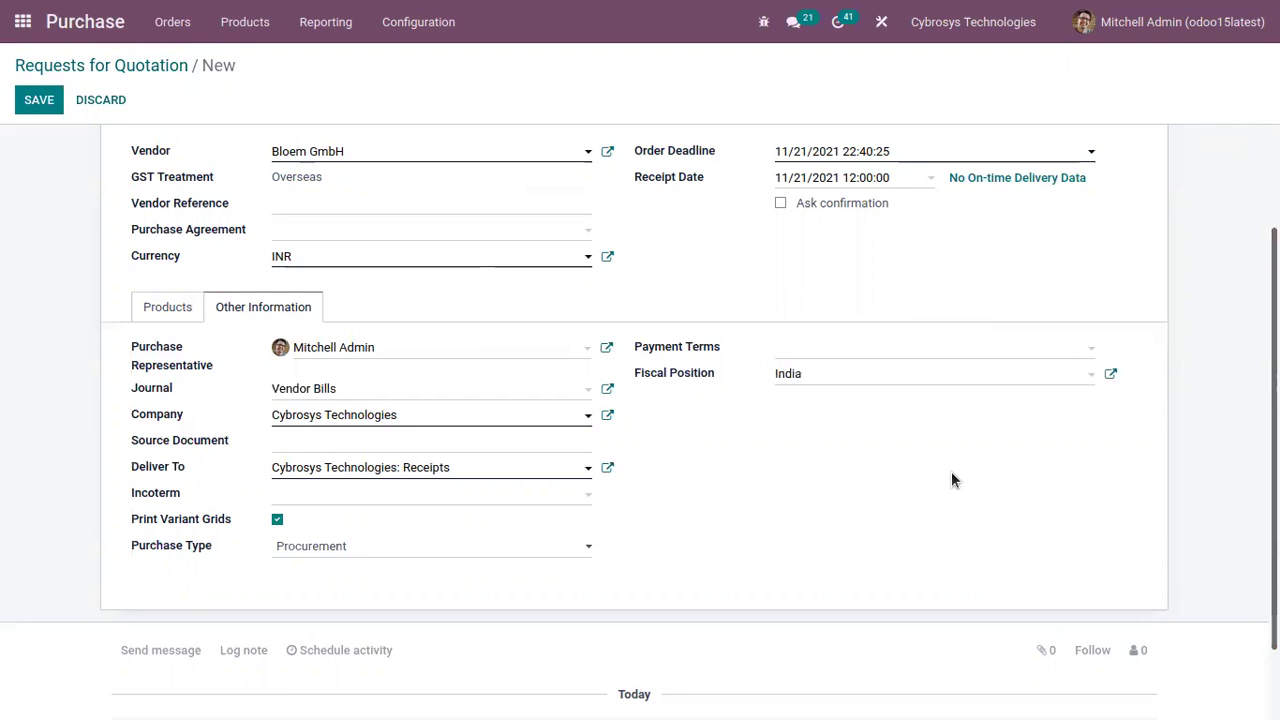
Step: Return to the request's product lines and check the tax applied to the Arm Chair
{"action": "left_click", "coordinate": [168, 304]}
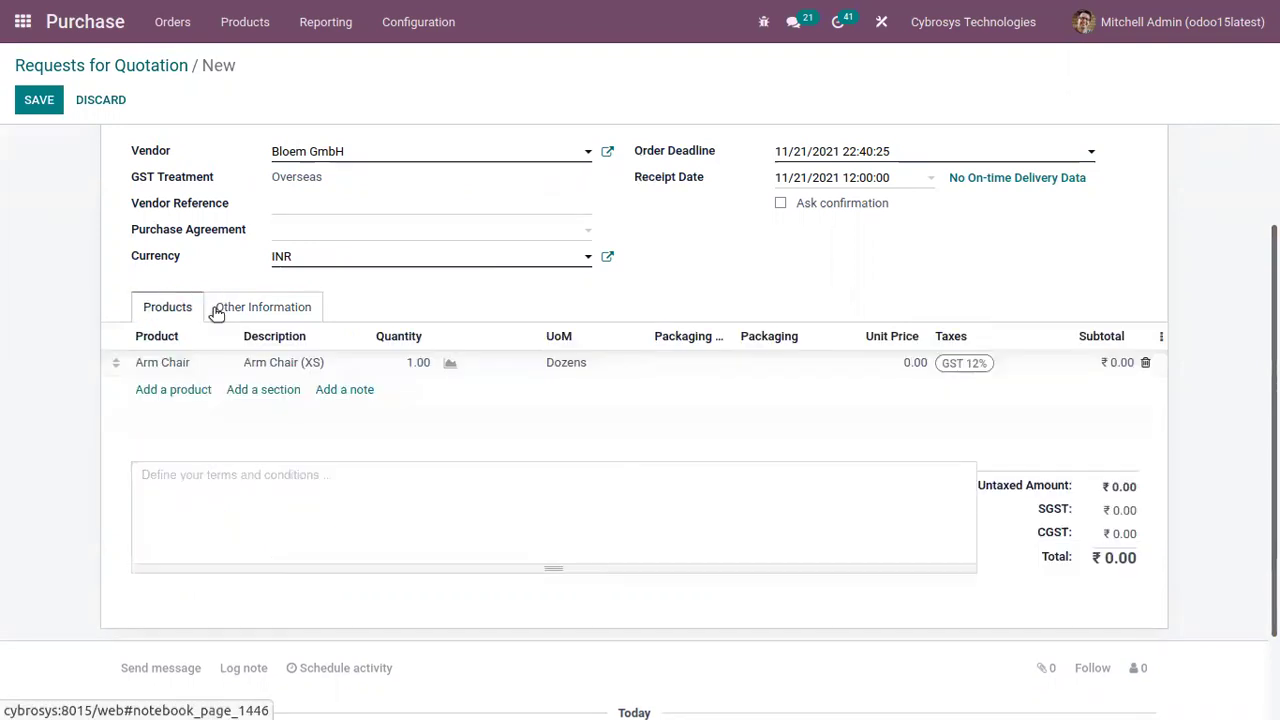
{"action": "scroll", "coordinate": [409, 210], "scroll_direction": "up", "scroll_amount": 2}
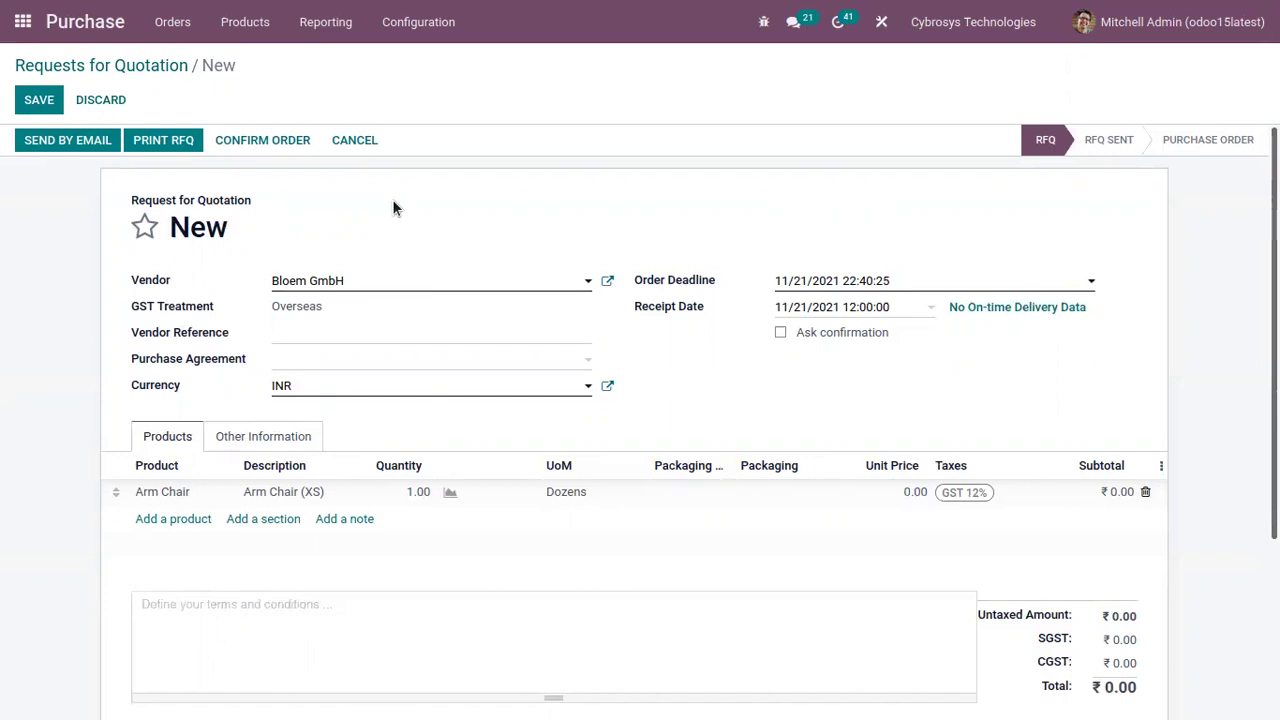
Step: Switch to the Accounting app and open the chart of accounts
{"action": "left_click", "coordinate": [22, 21]}
{"action": "left_click", "coordinate": [820, 360]}
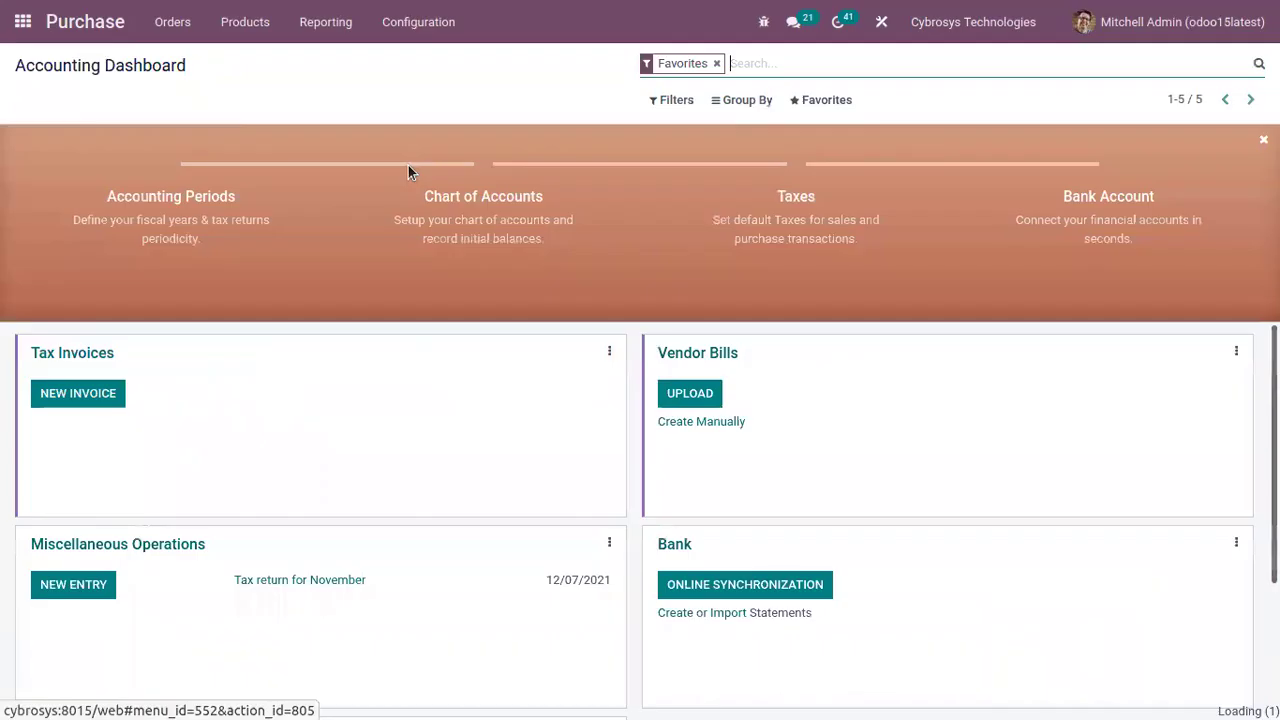
{"action": "left_click", "coordinate": [635, 21]}
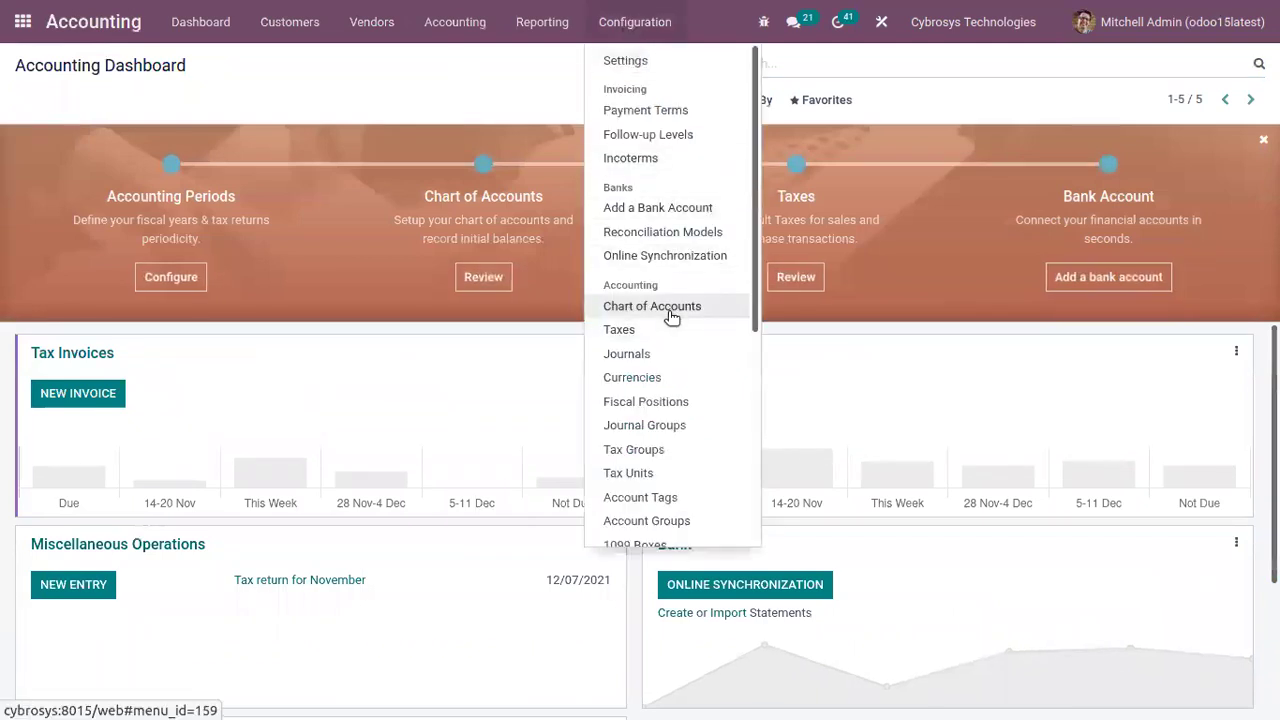
{"action": "left_click", "coordinate": [660, 306]}
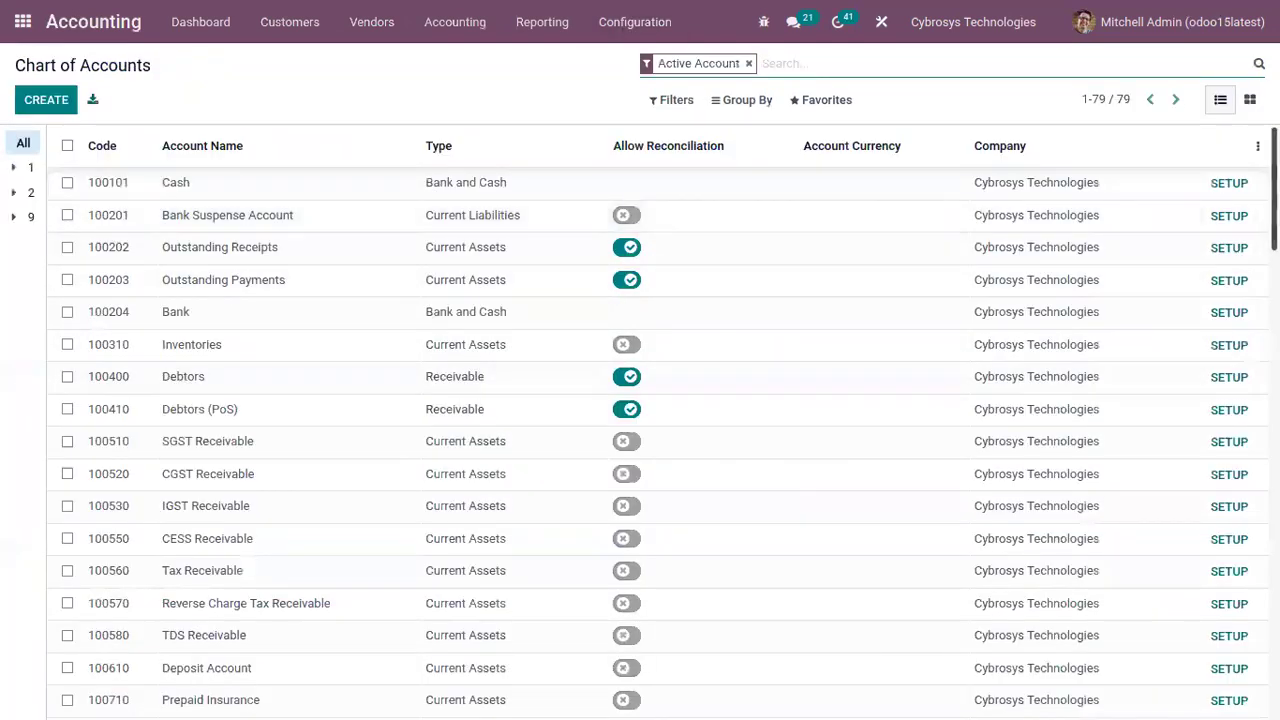
Step: Filter the chart of accounts to Income accounts and review the sales accounts listed
{"action": "scroll", "coordinate": [657, 420], "scroll_direction": "down", "scroll_amount": 3}
{"action": "scroll", "coordinate": [657, 420], "scroll_direction": "up", "scroll_amount": 3}
{"action": "left_click", "coordinate": [676, 104]}
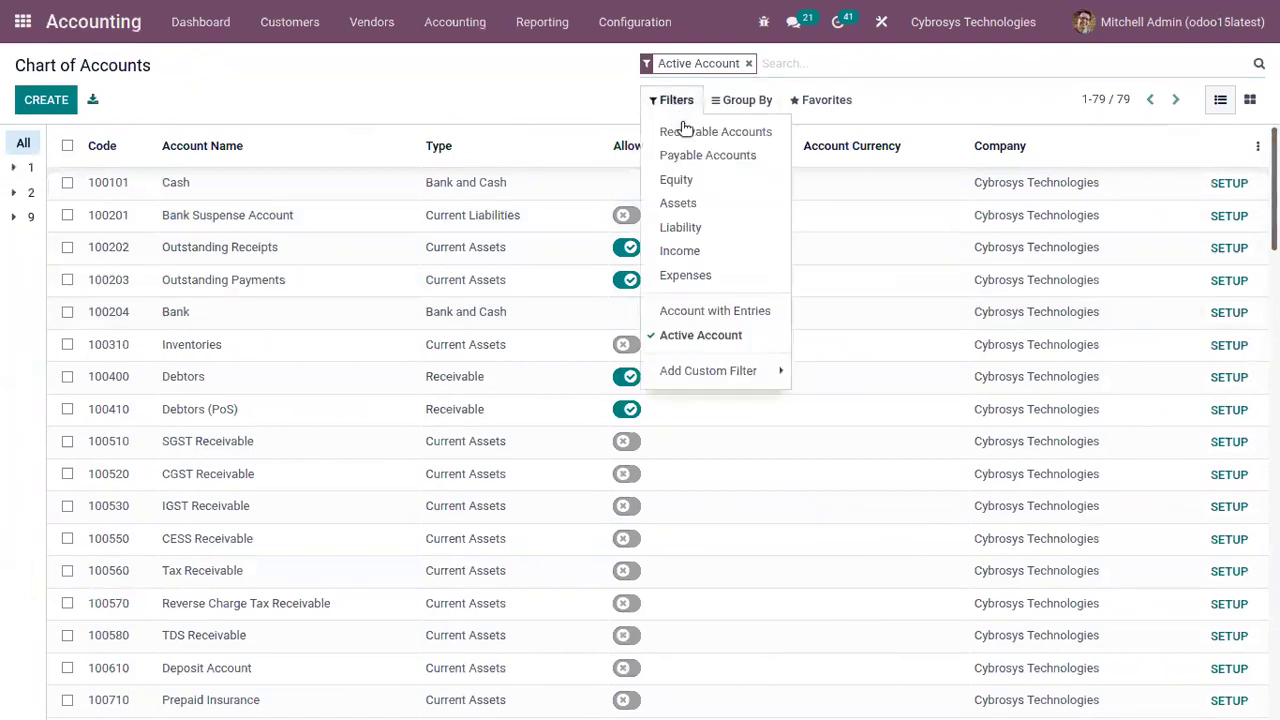
{"action": "left_click", "coordinate": [704, 250]}
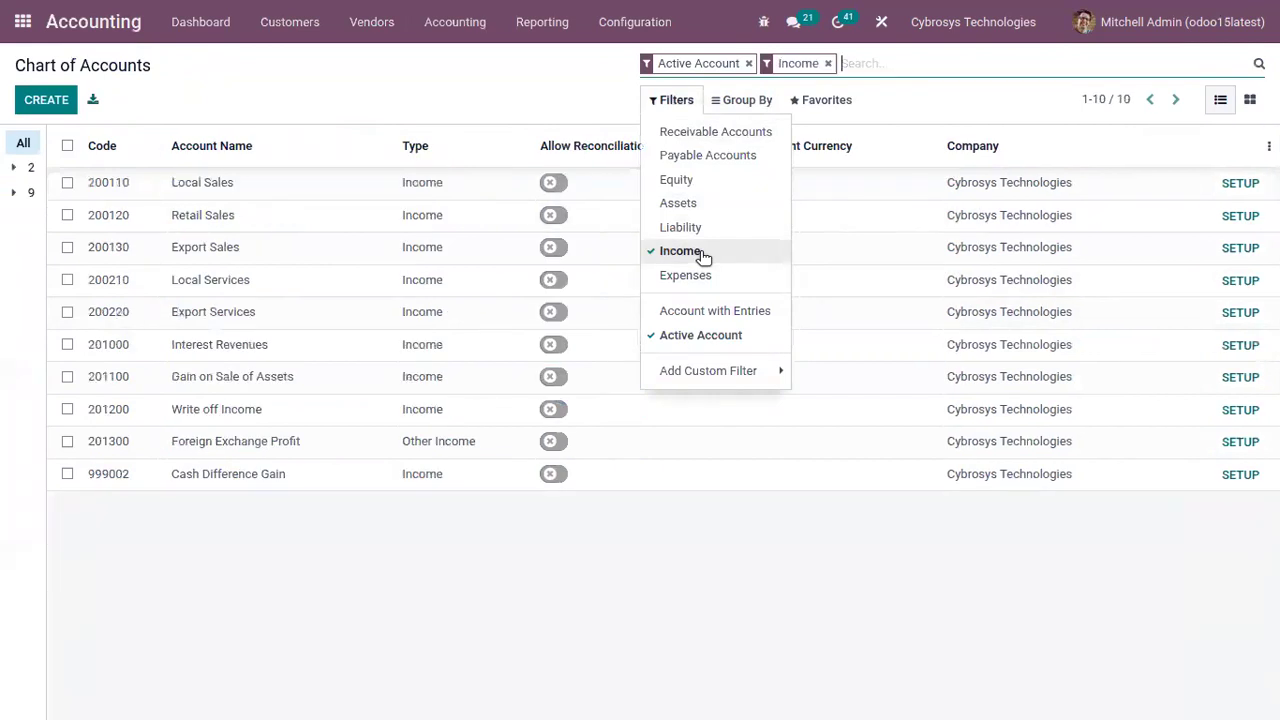
{"action": "left_click", "coordinate": [340, 530]}
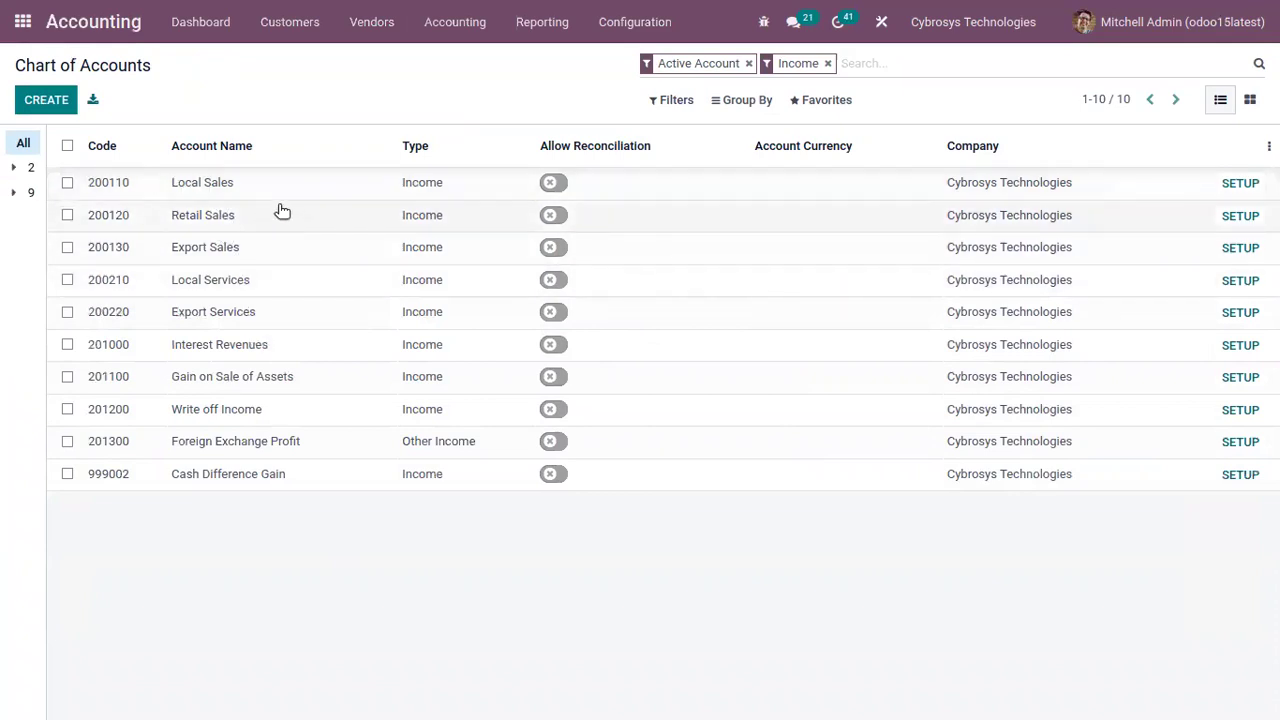
{"action": "left_click", "coordinate": [245, 184]}
Step: Open the India fiscal position for editing and show its account mapping
{"action": "left_click", "coordinate": [635, 21]}
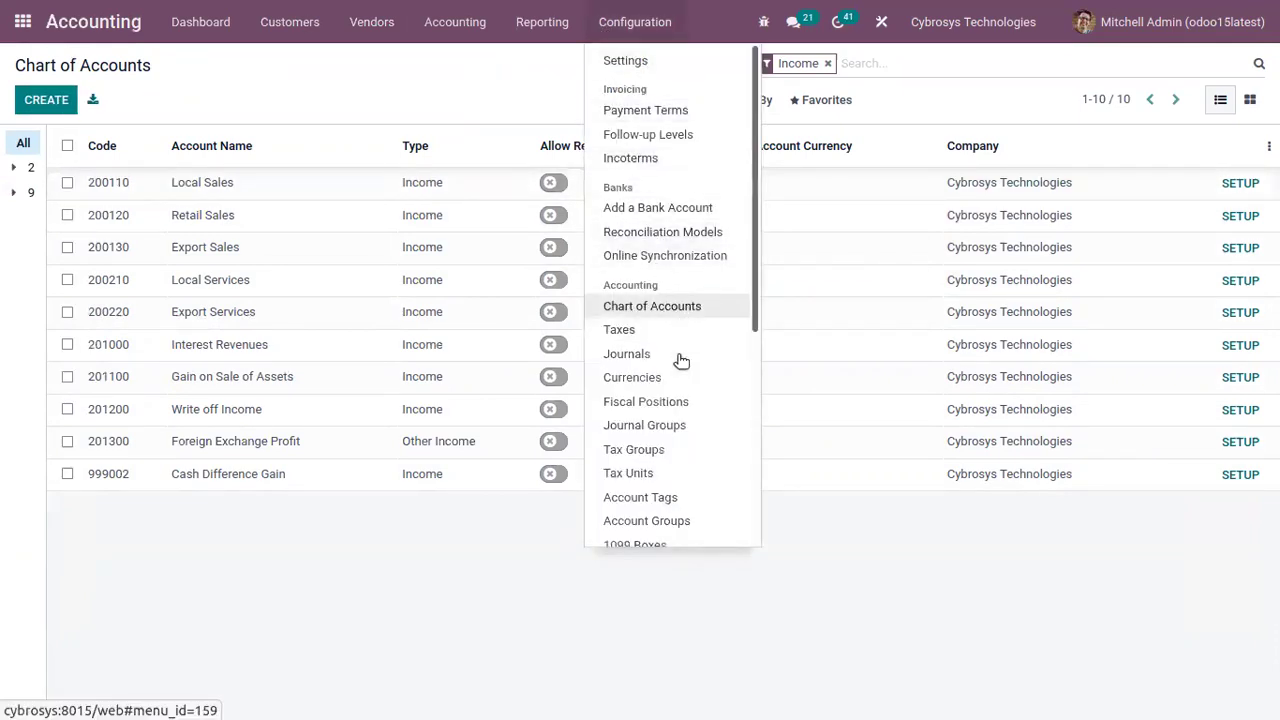
{"action": "left_click", "coordinate": [685, 406]}
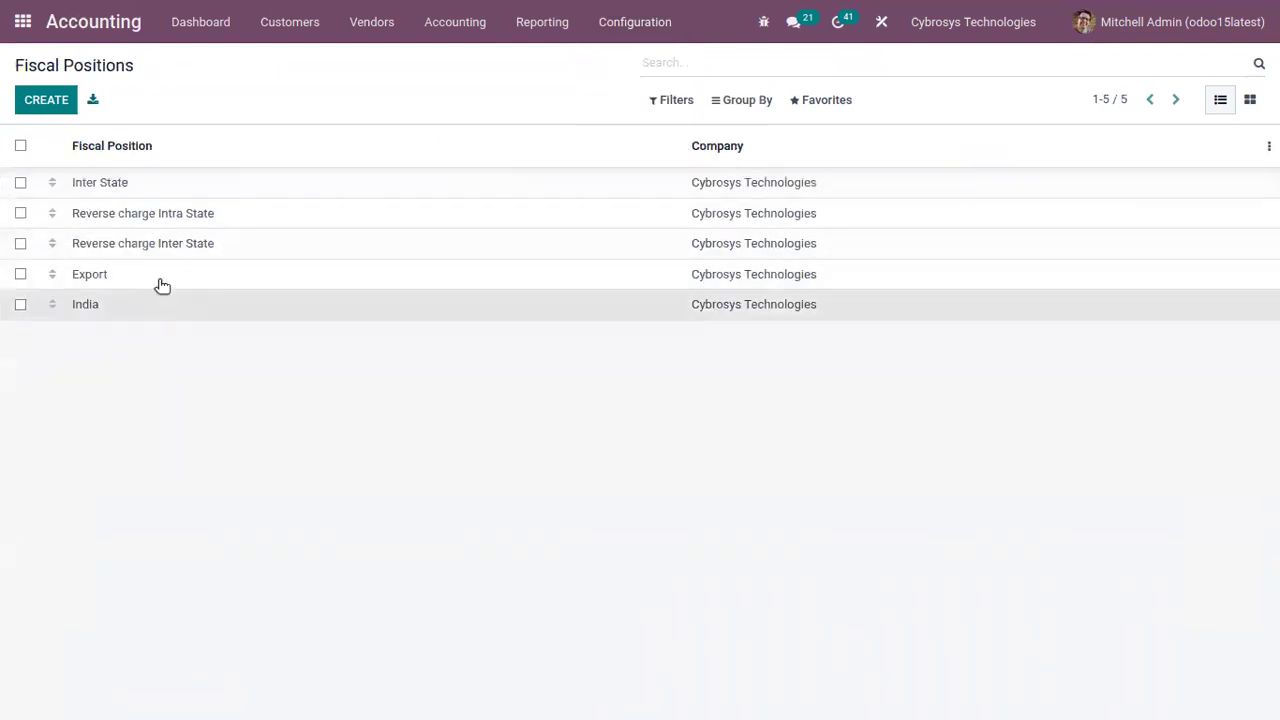
{"action": "left_click", "coordinate": [160, 300]}
{"action": "left_click", "coordinate": [37, 99]}
{"action": "left_click", "coordinate": [289, 283]}
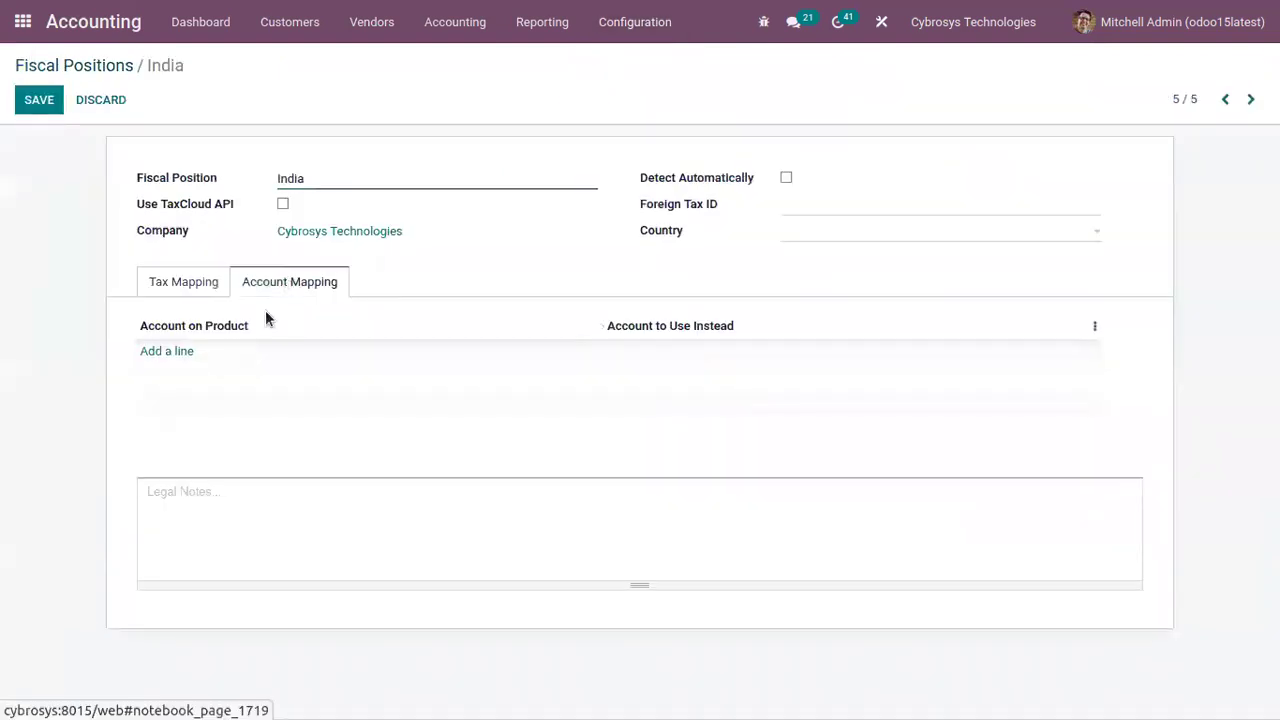
Step: Add an account mapping line with 200110 Local Sales as the Account on Product
{"action": "left_click", "coordinate": [179, 353]}
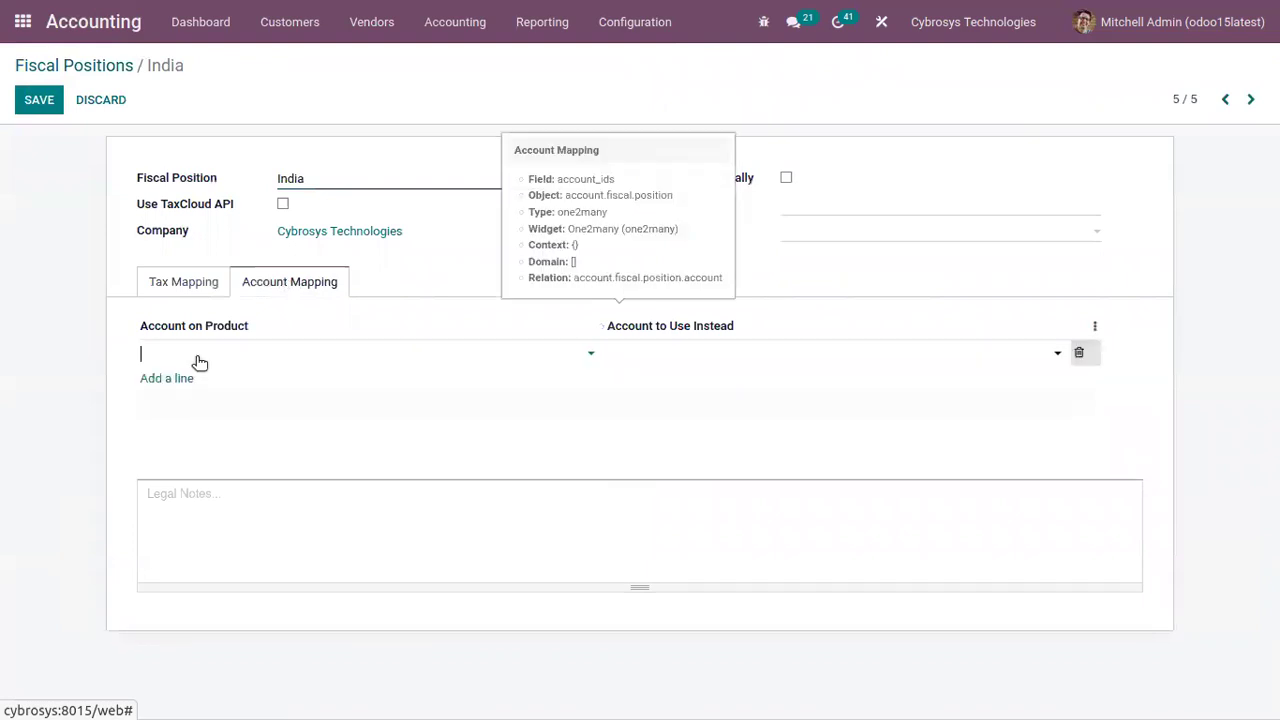
{"action": "type", "text": "lo"}
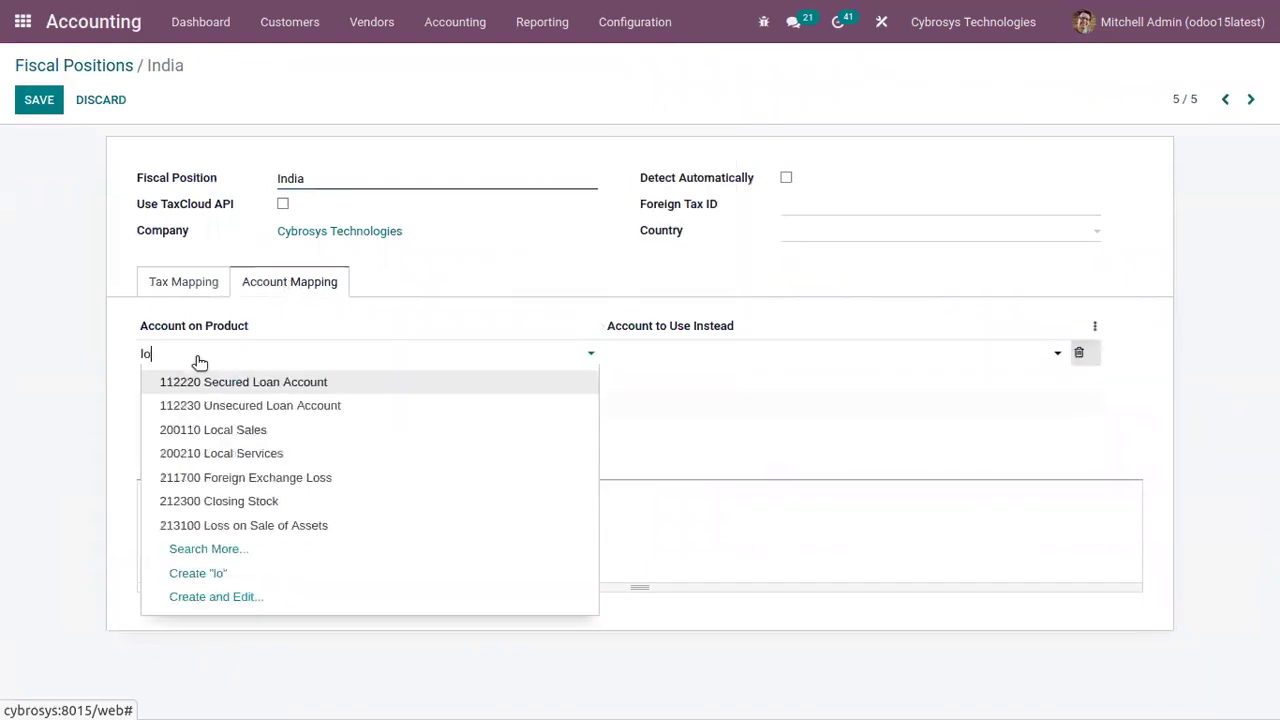
{"action": "type", "text": "ca"}
{"action": "left_click", "coordinate": [232, 377]}
Step: Set the mapping line's Account to Use Instead to 200130 Export Sales and save the fiscal position
{"action": "left_click", "coordinate": [674, 357]}
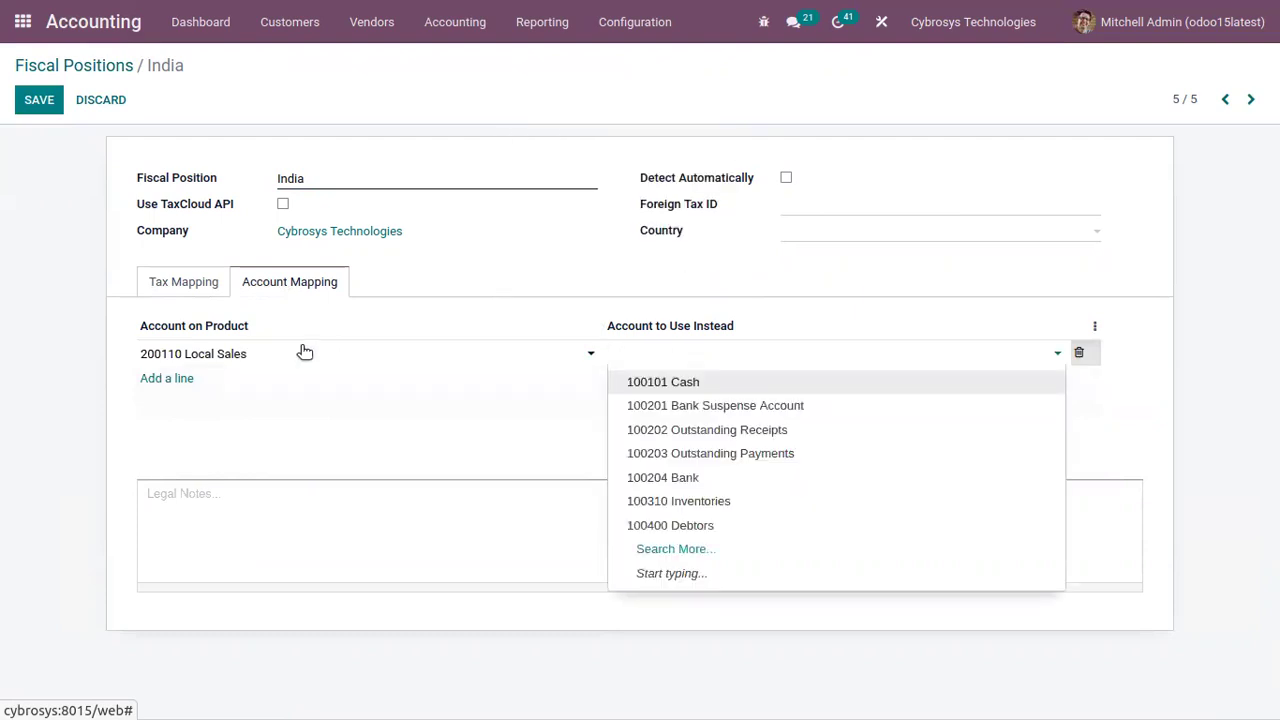
{"action": "type", "text": "ret"}
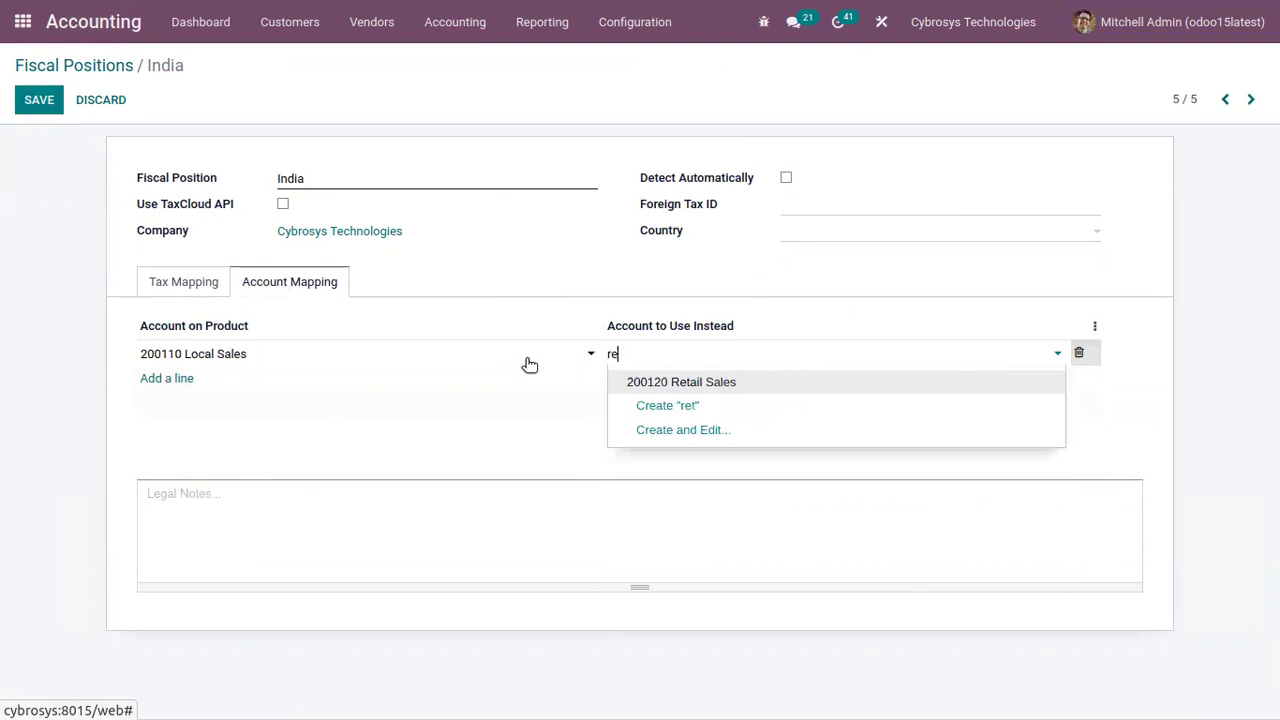
{"action": "key", "text": "BackSpace"}
{"action": "key", "text": "BackSpace"}
{"action": "type", "text": "sa"}
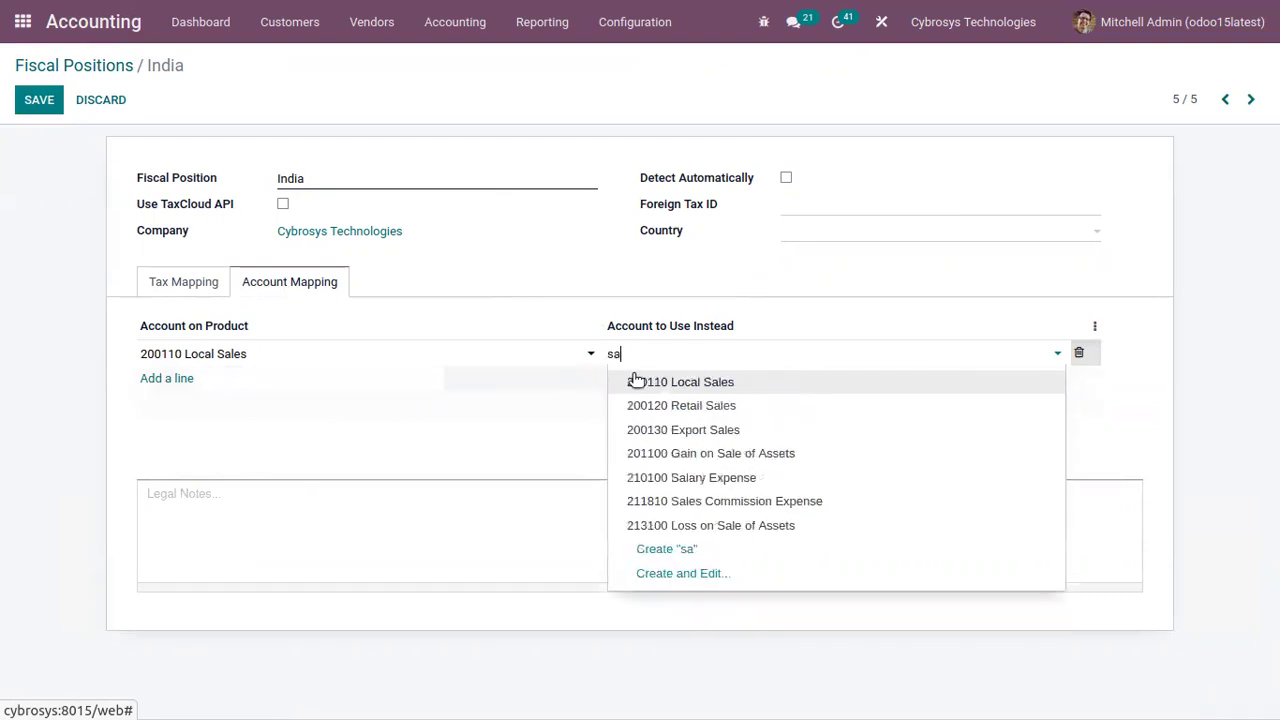
{"action": "left_click", "coordinate": [741, 427]}
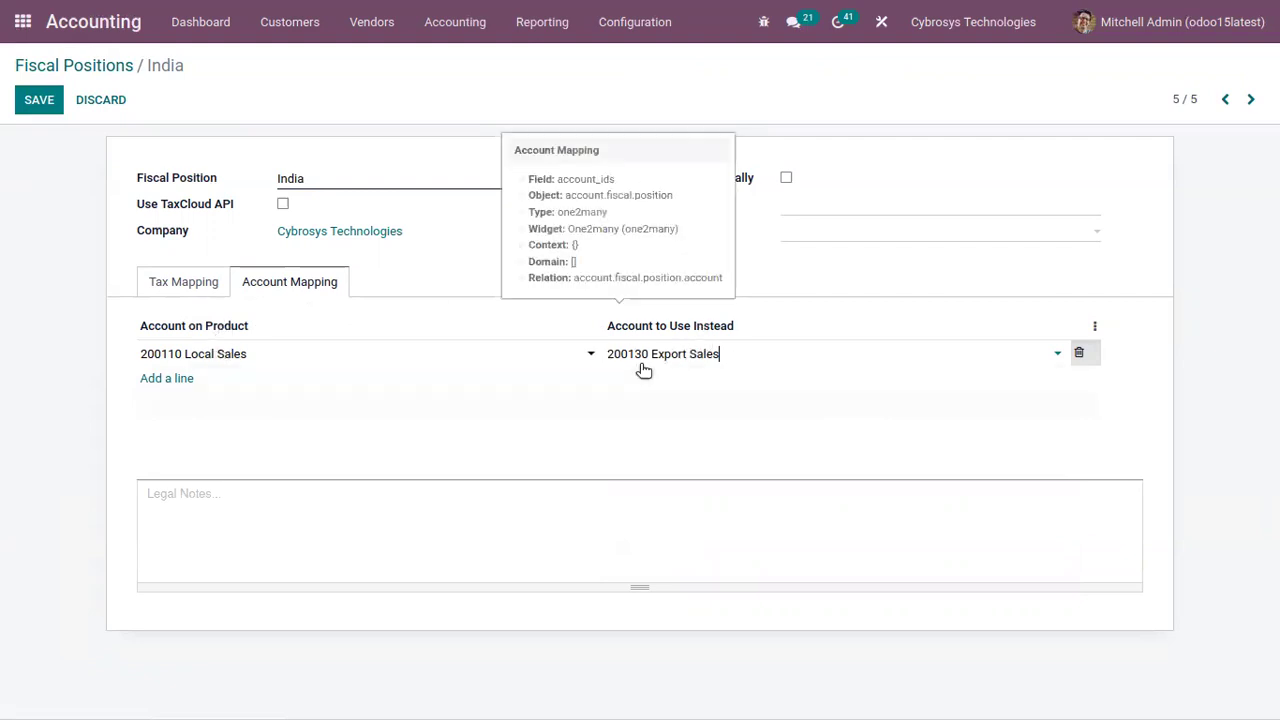
{"action": "left_click", "coordinate": [38, 103]}
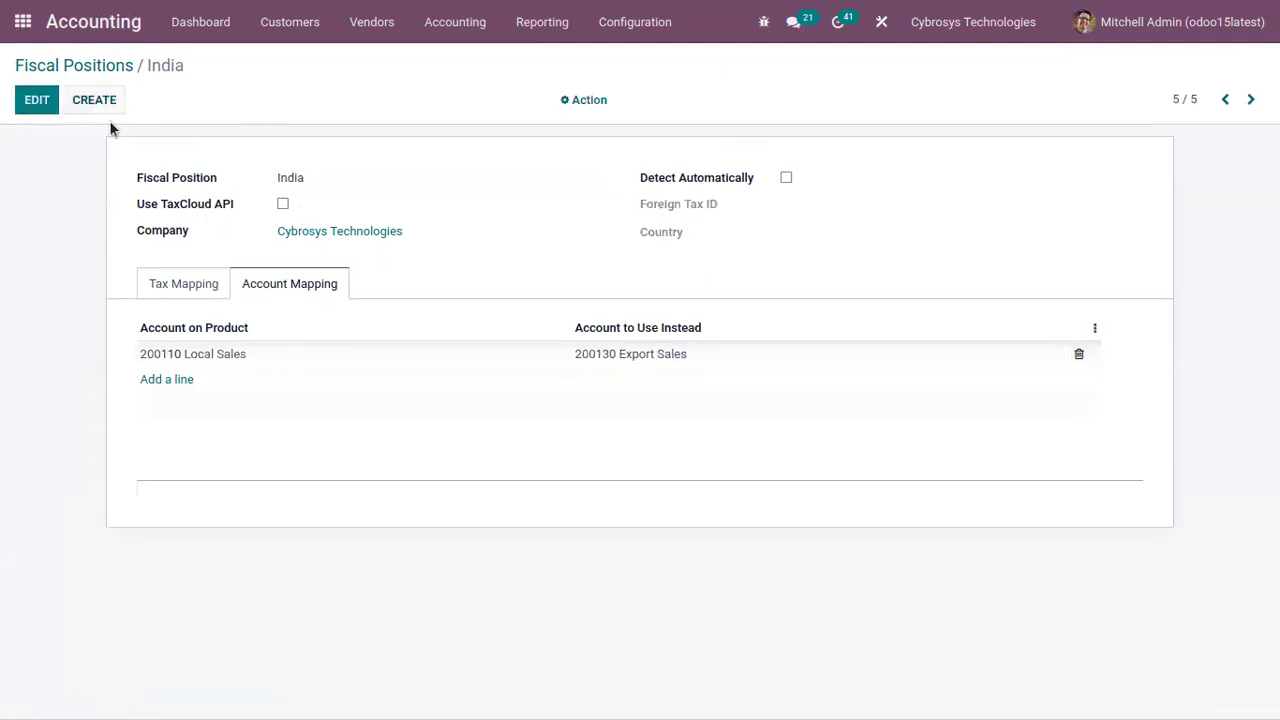
Step: Open the customer list and view the Azure Interior and Registered Customer records
{"action": "left_click", "coordinate": [93, 62]}
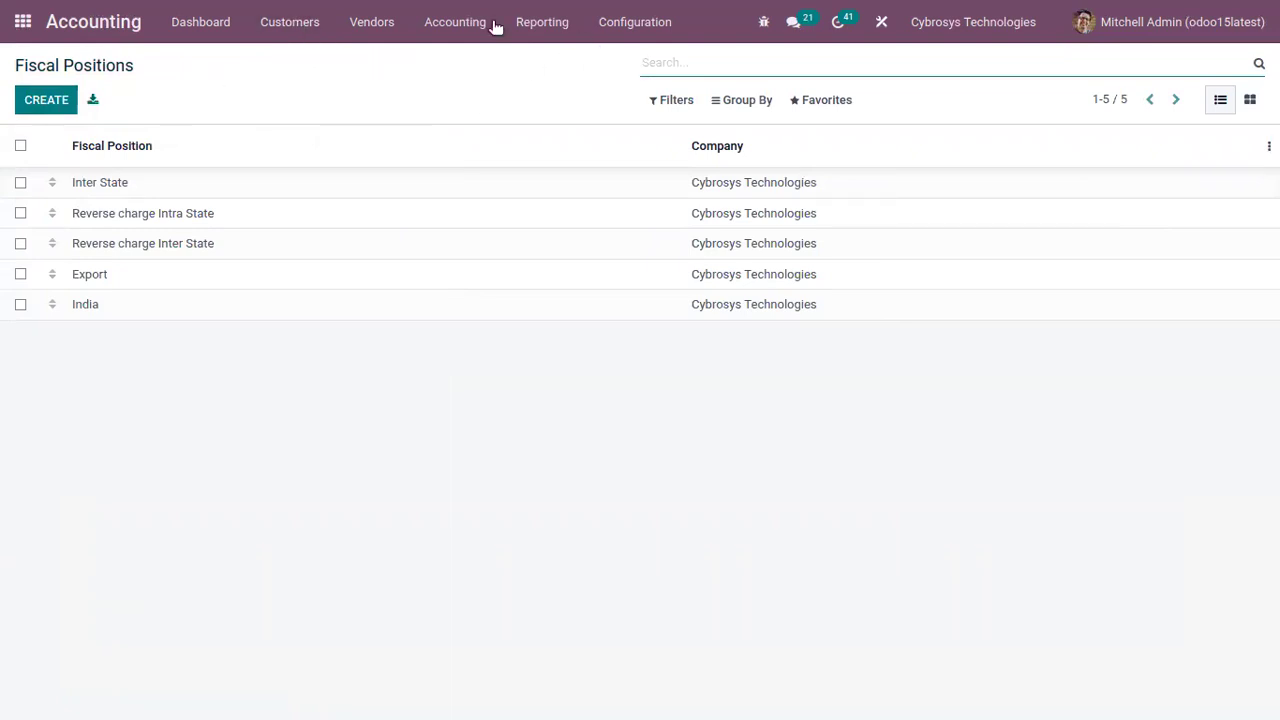
{"action": "left_click", "coordinate": [277, 20]}
{"action": "left_click", "coordinate": [333, 181]}
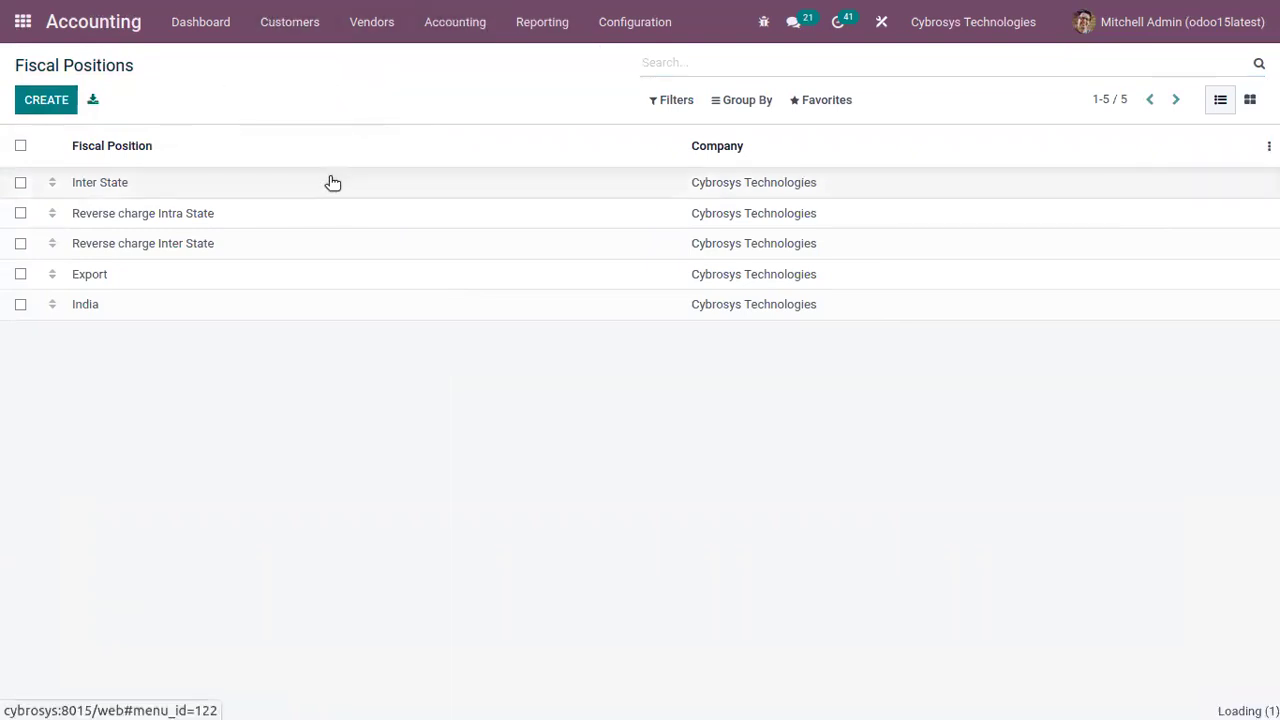
{"action": "left_click", "coordinate": [208, 171]}
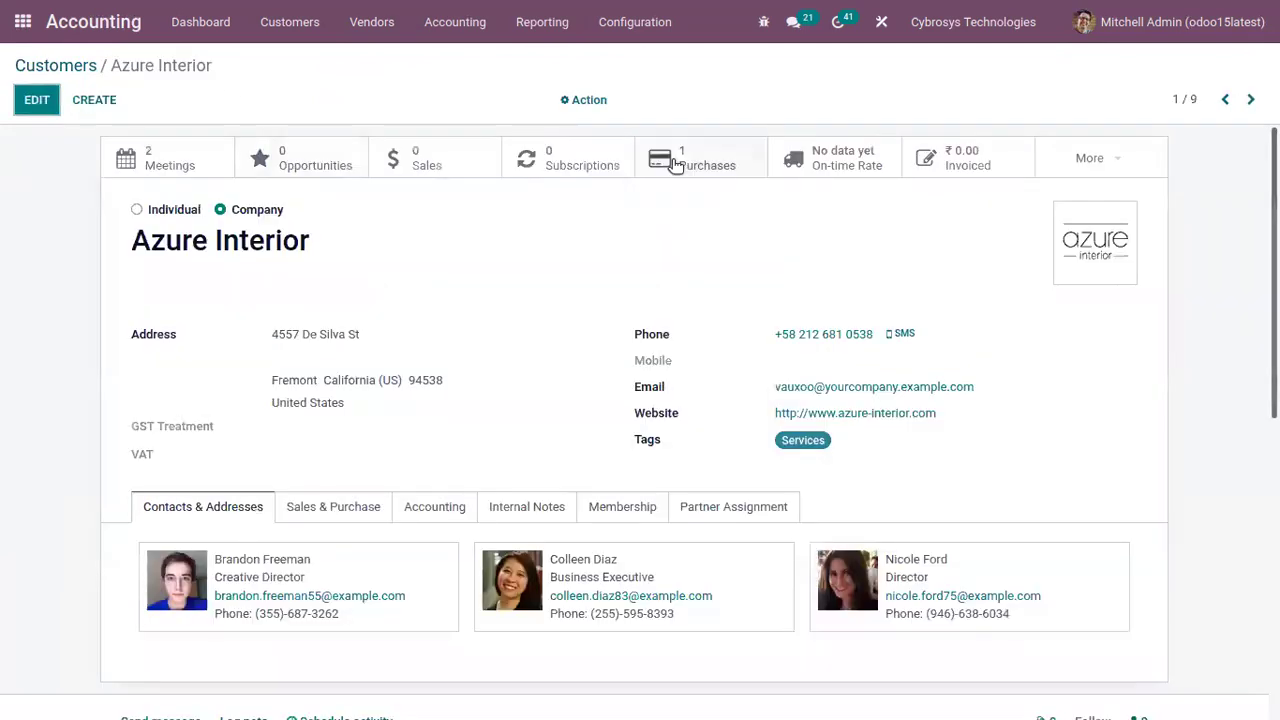
{"action": "left_click", "coordinate": [55, 65]}
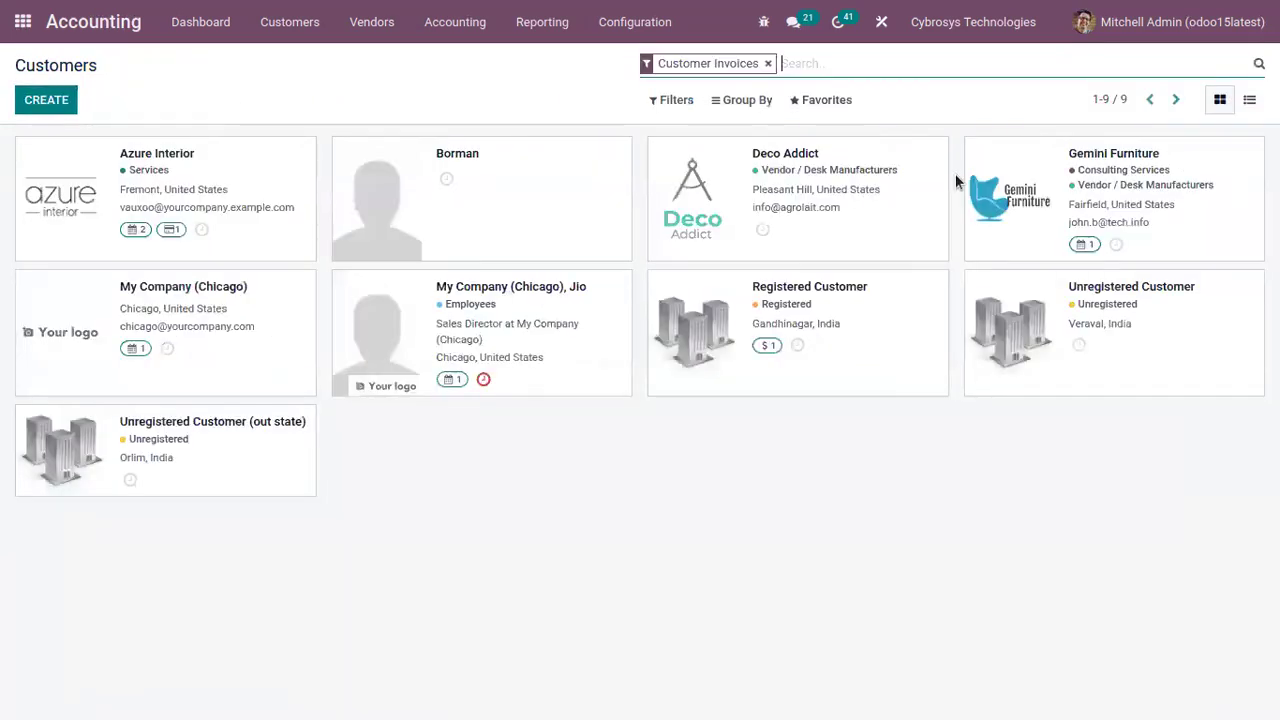
{"action": "left_click", "coordinate": [871, 305]}
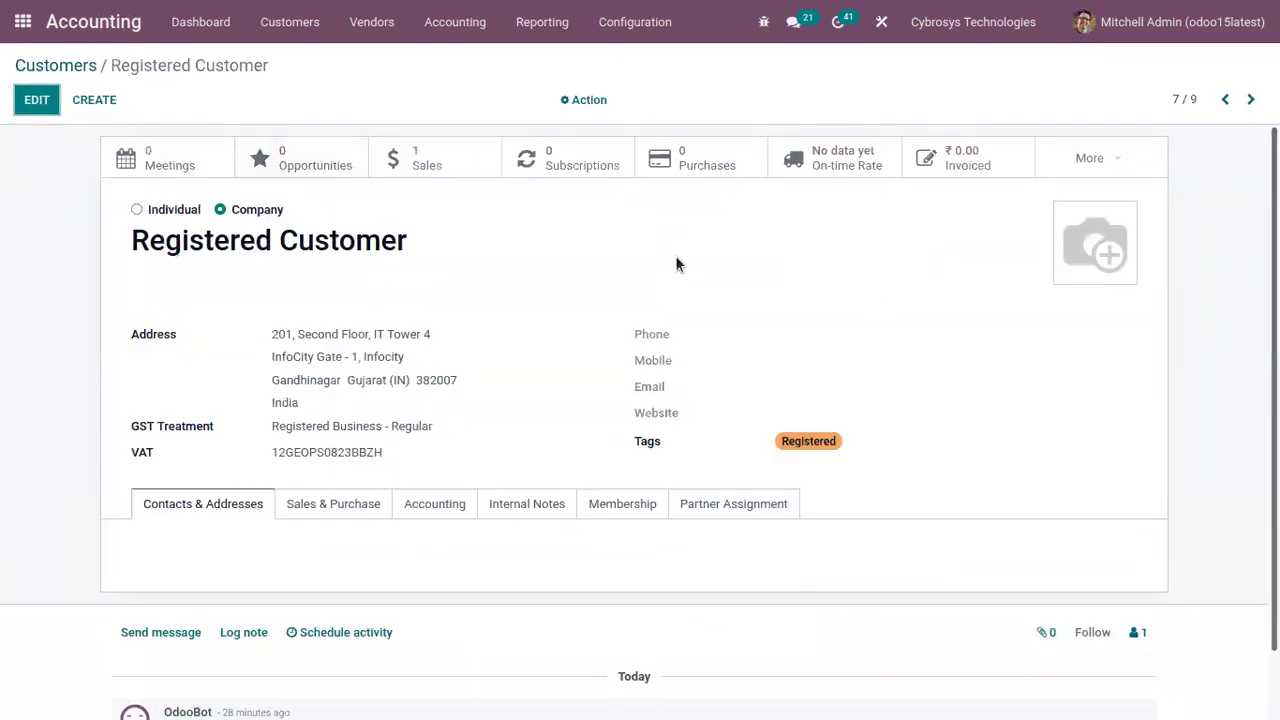
{"action": "left_click", "coordinate": [68, 65]}
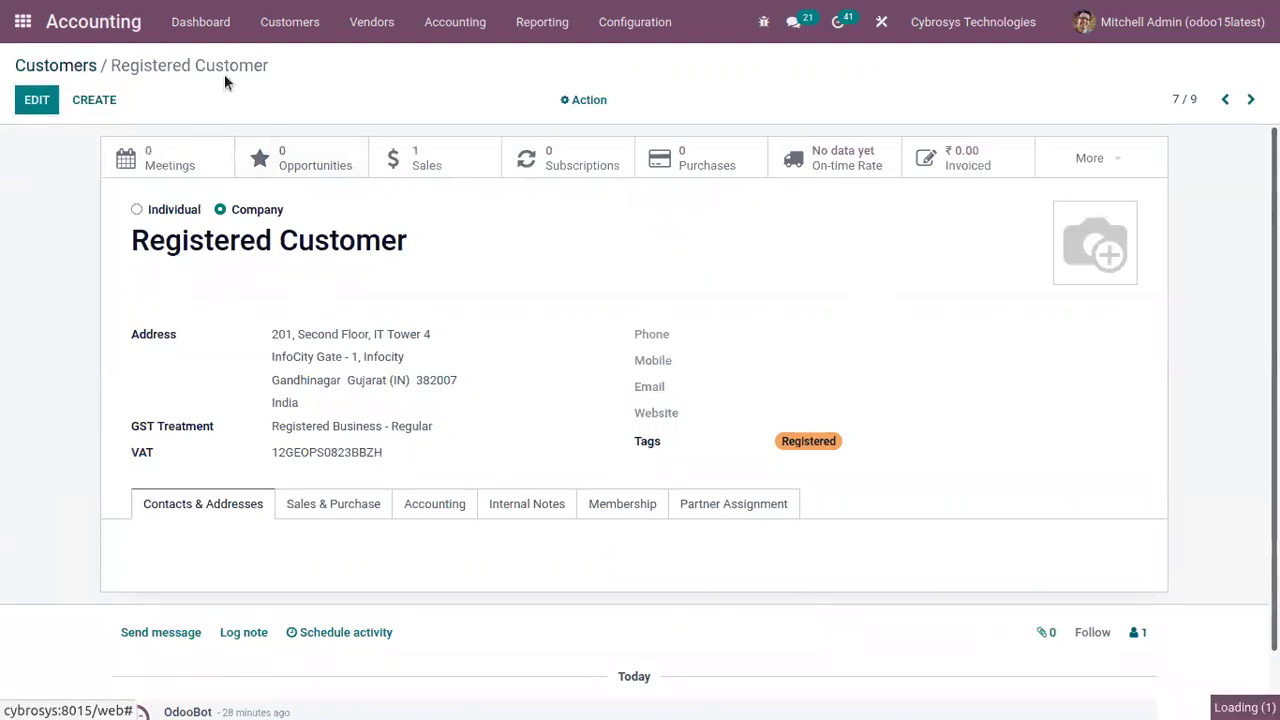
Step: Open the Arm Chair from the customer products for editing and examine the Income Account choices in its accounting details
{"action": "left_click", "coordinate": [300, 18]}
{"action": "left_click", "coordinate": [346, 158]}
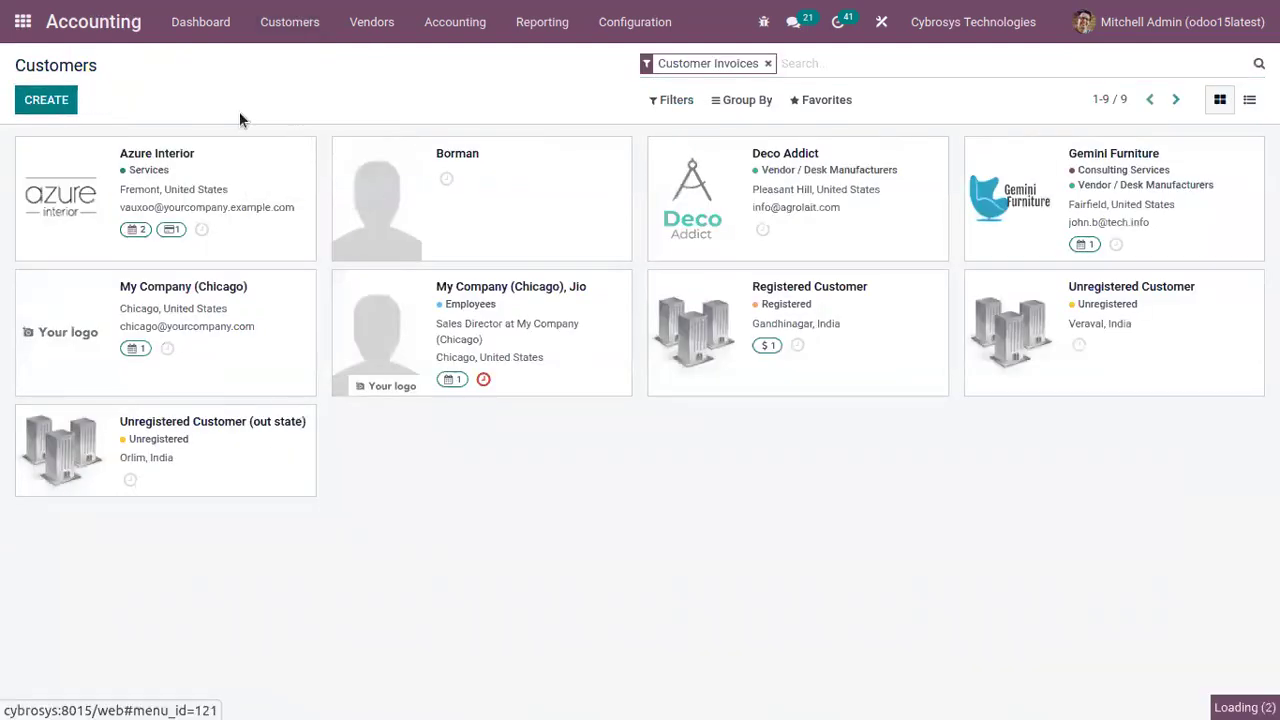
{"action": "left_click", "coordinate": [166, 190]}
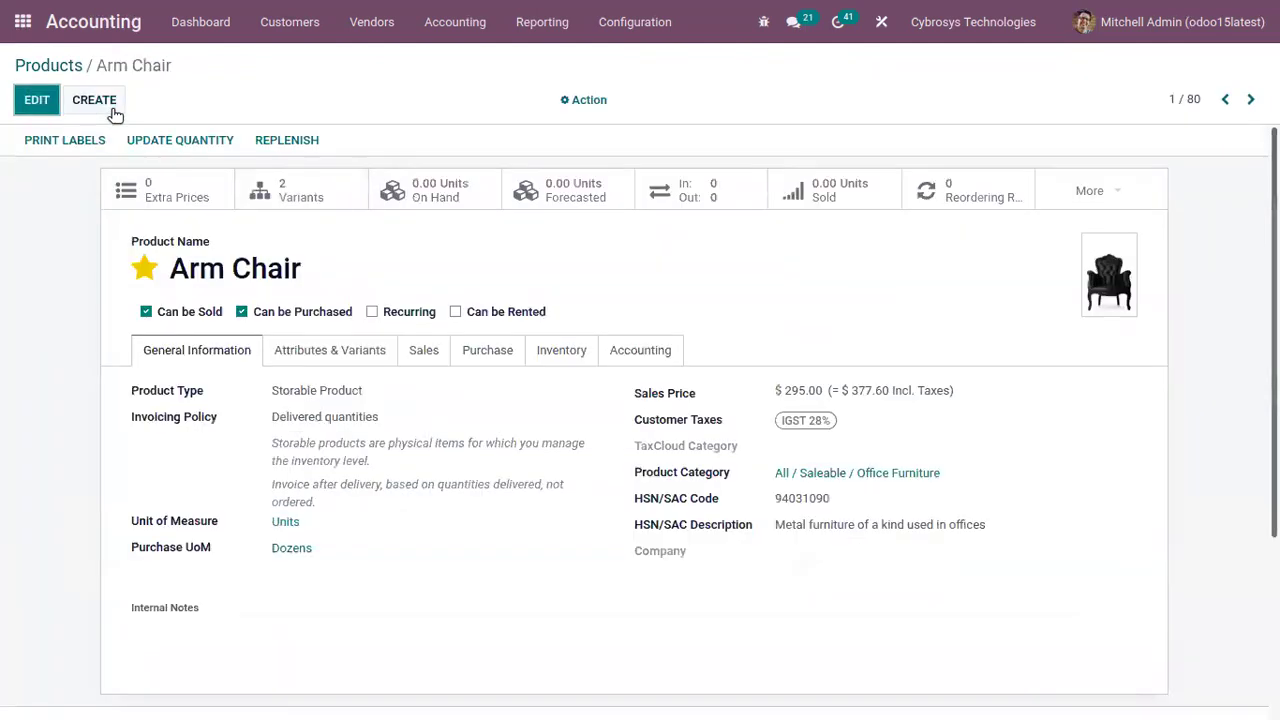
{"action": "left_click", "coordinate": [37, 100]}
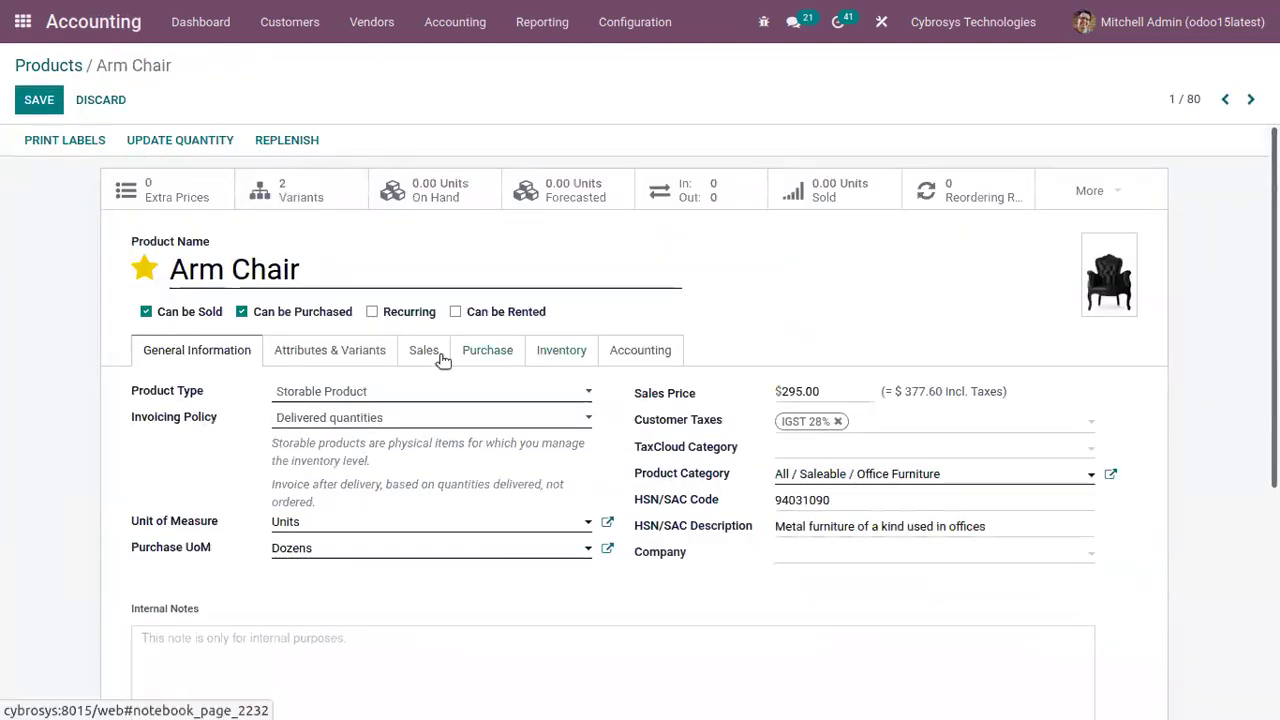
{"action": "left_click", "coordinate": [441, 358]}
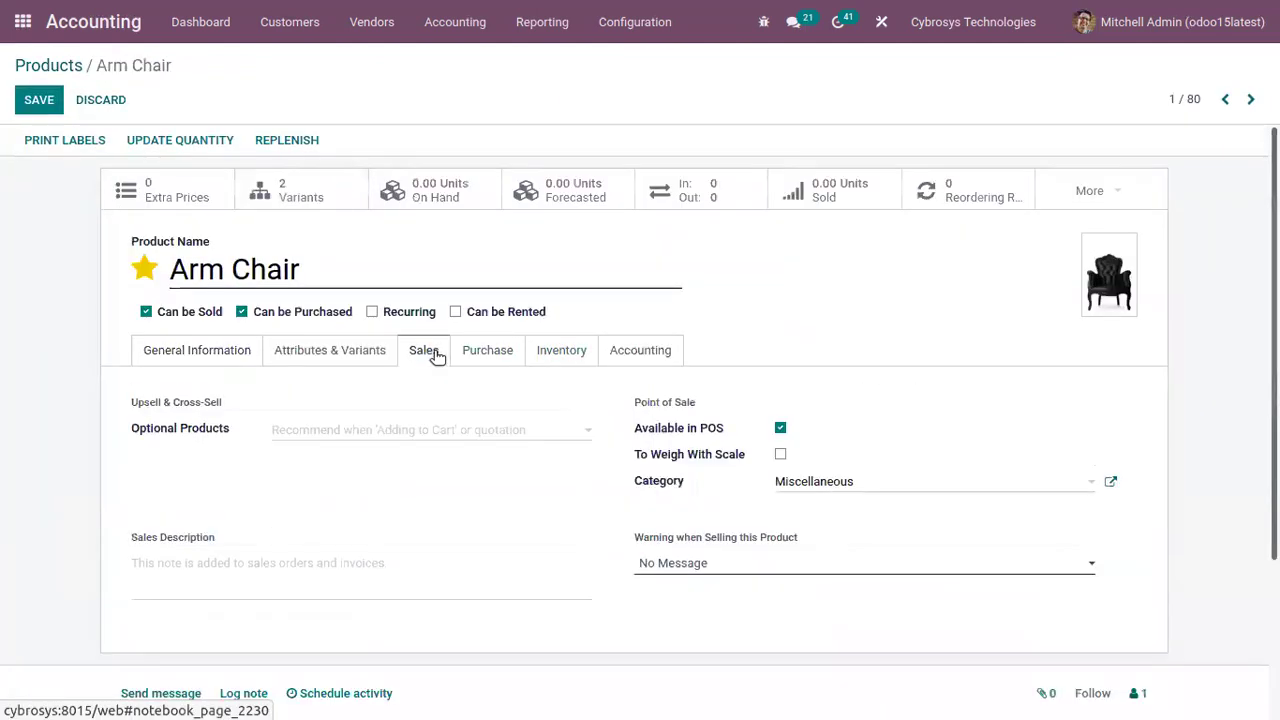
{"action": "left_click", "coordinate": [636, 352]}
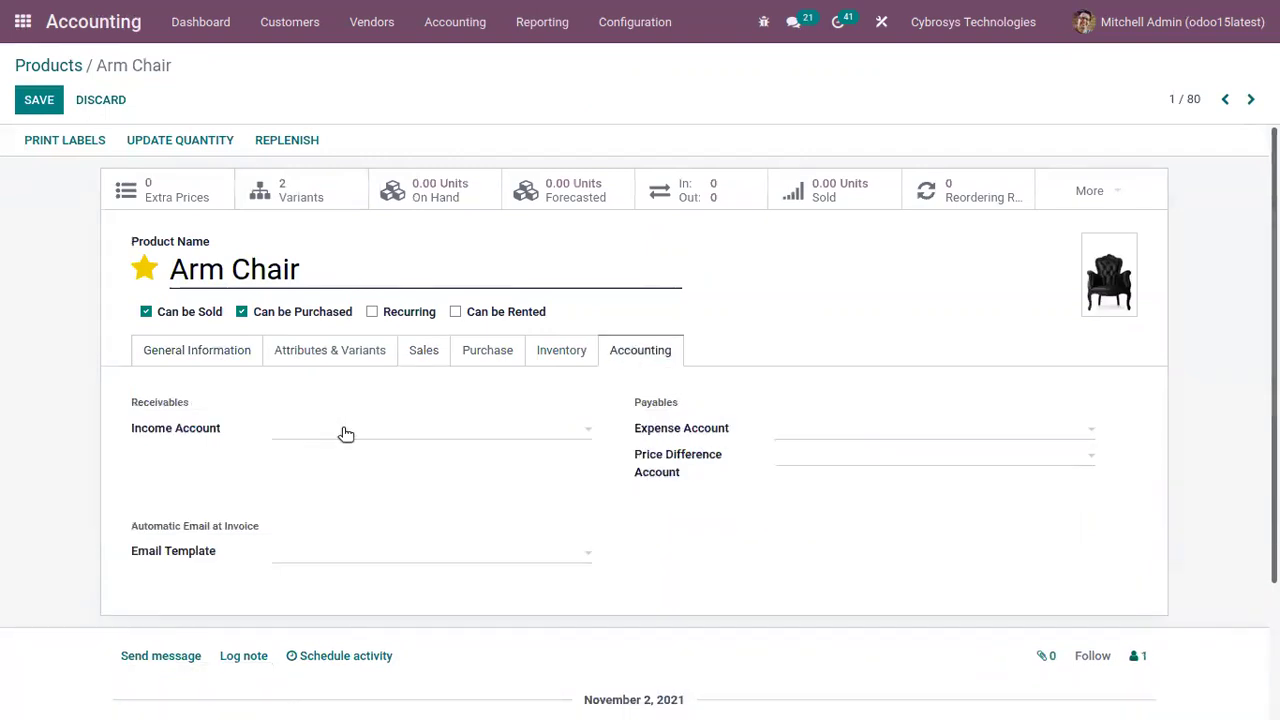
{"action": "left_click", "coordinate": [406, 432]}
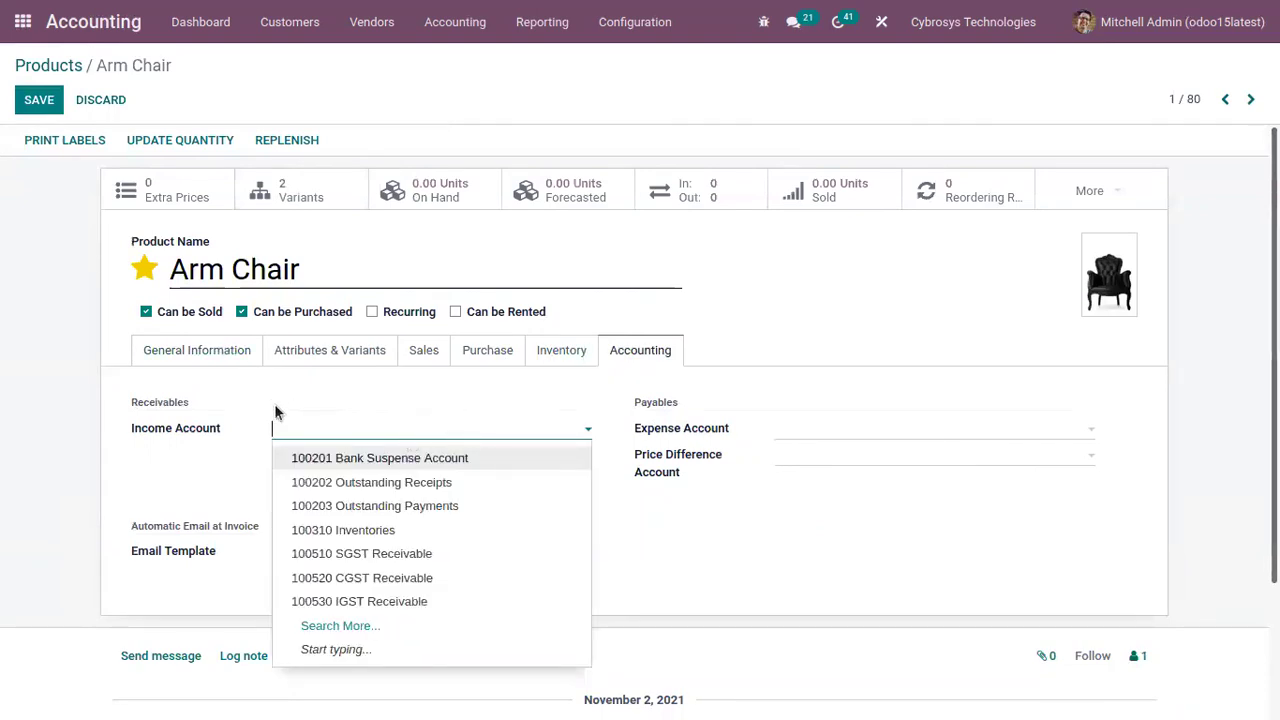
Step: Check the income and expense accounts of the Arm Chair's product category, then save the category and the product
{"action": "left_click", "coordinate": [250, 353]}
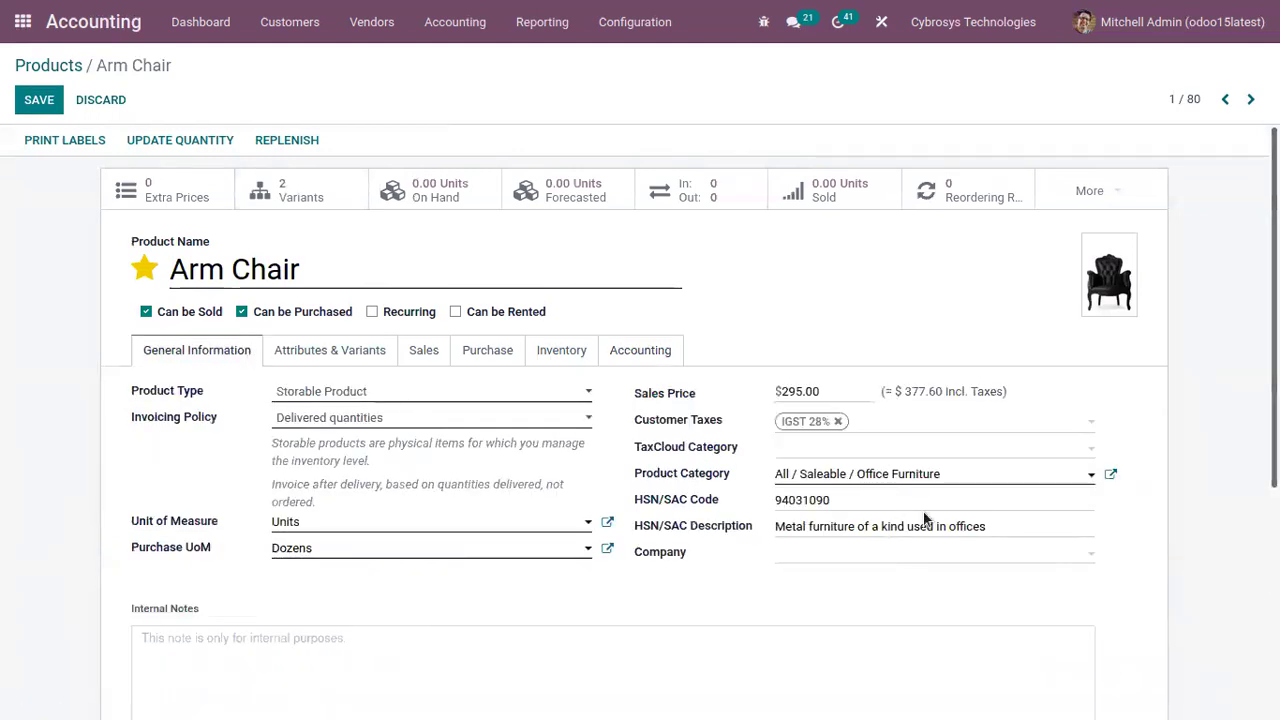
{"action": "left_click", "coordinate": [1108, 473]}
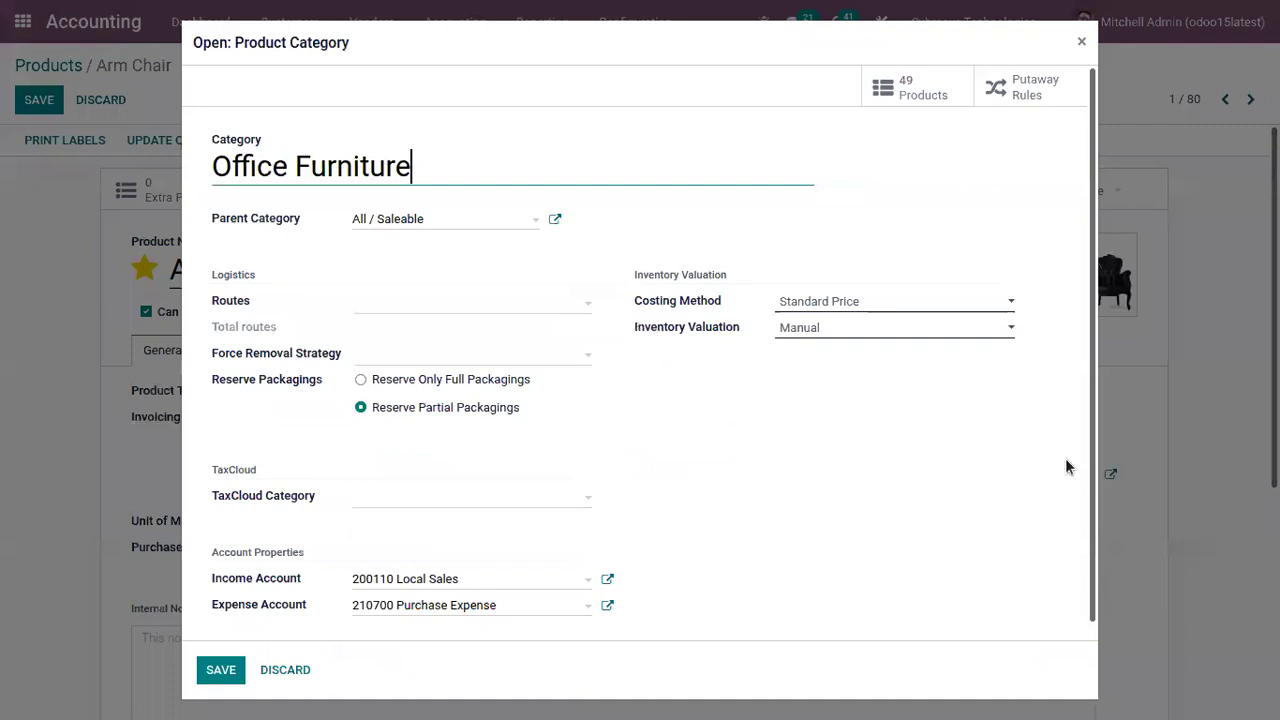
{"action": "scroll", "coordinate": [1090, 454], "scroll_direction": "down", "scroll_amount": 1}
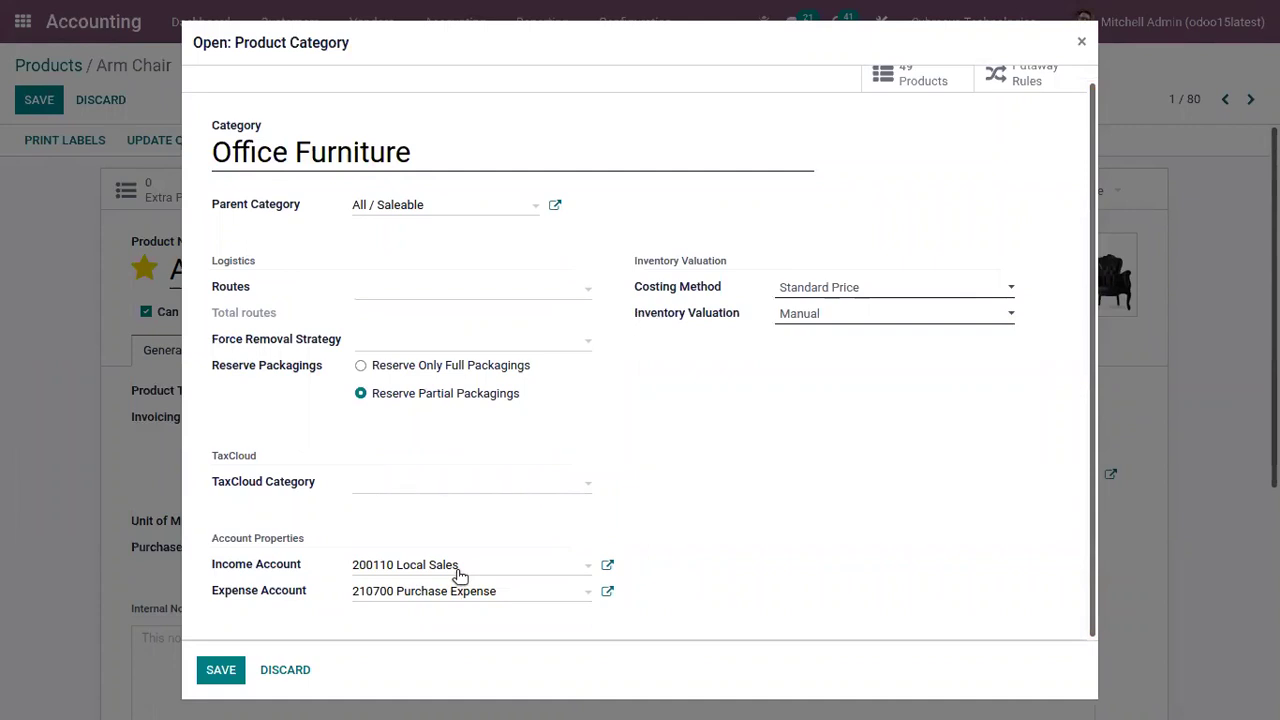
{"action": "left_click", "coordinate": [224, 667]}
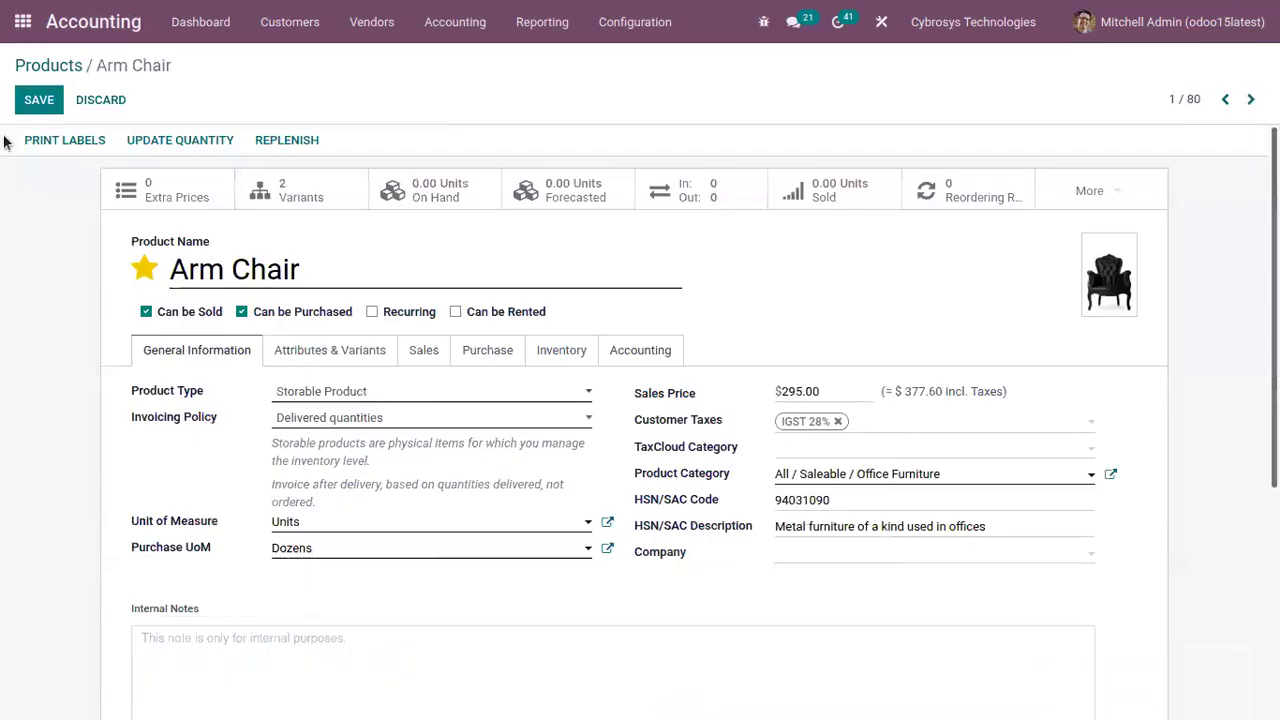
{"action": "left_click", "coordinate": [48, 97]}
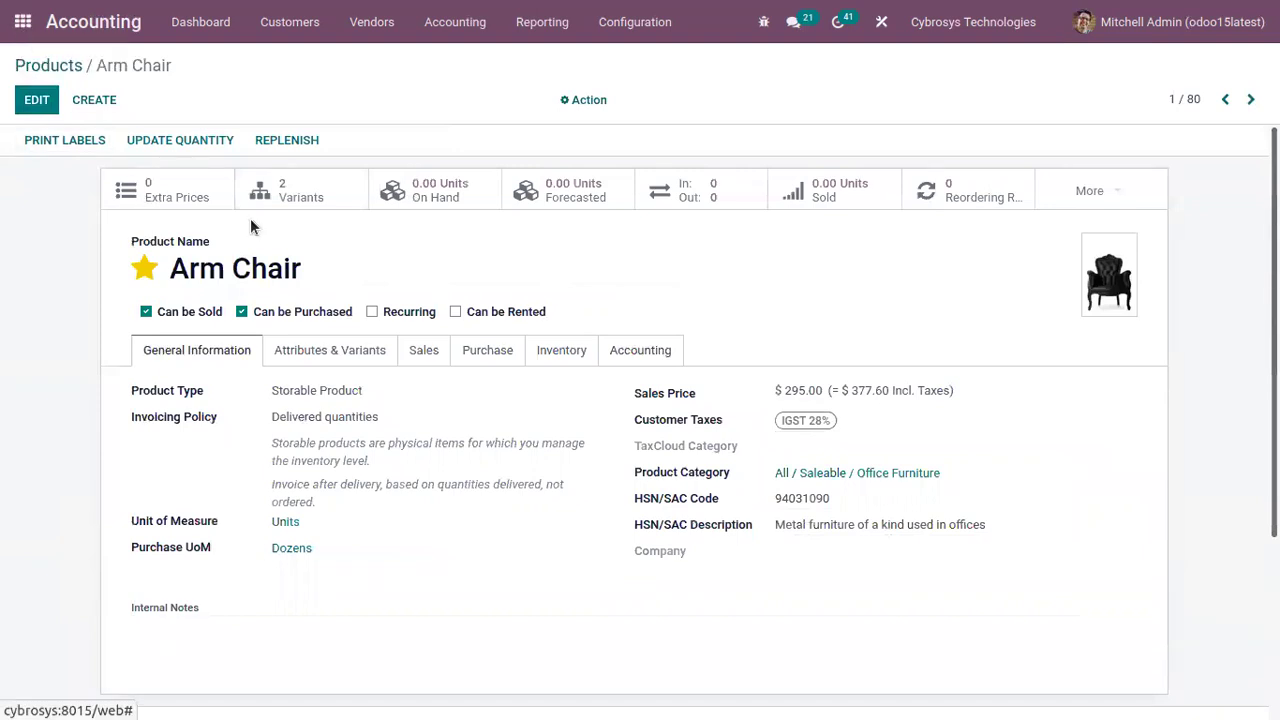
Step: Create a new sales quotation for Registered Customer and check the fiscal position in its other information
{"action": "left_click", "coordinate": [22, 21]}
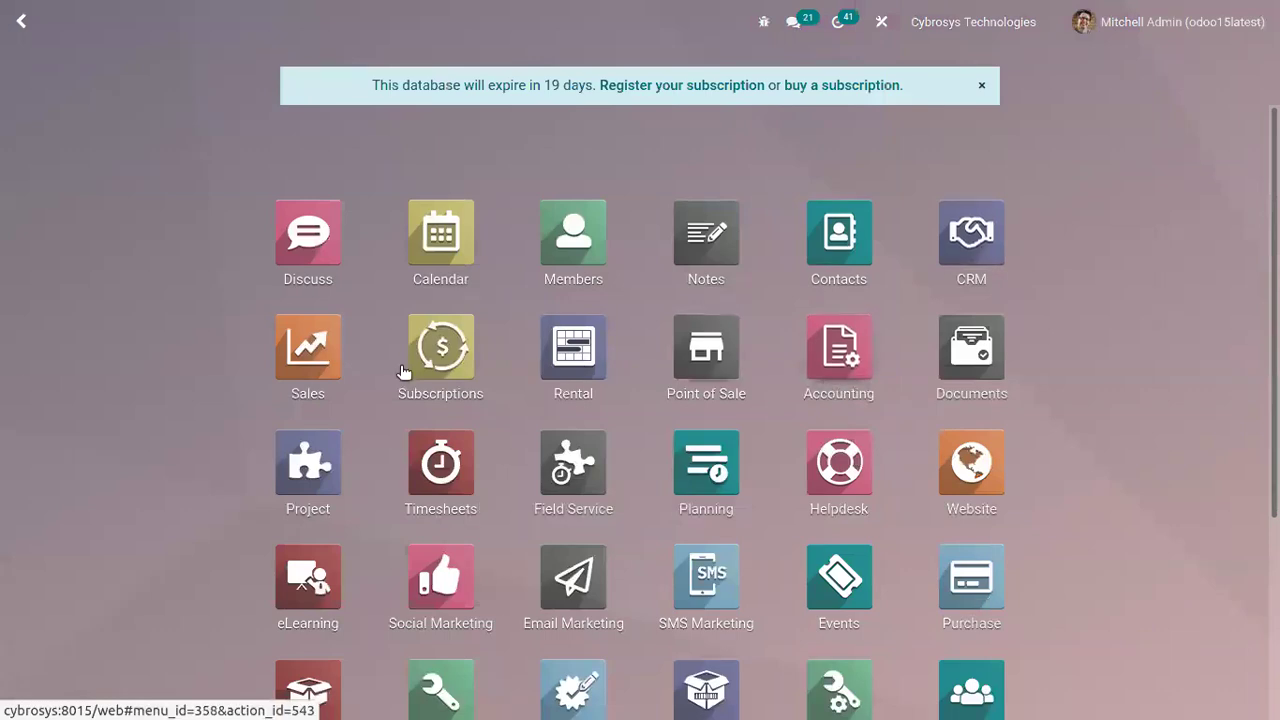
{"action": "left_click", "coordinate": [305, 348]}
{"action": "left_click", "coordinate": [50, 100]}
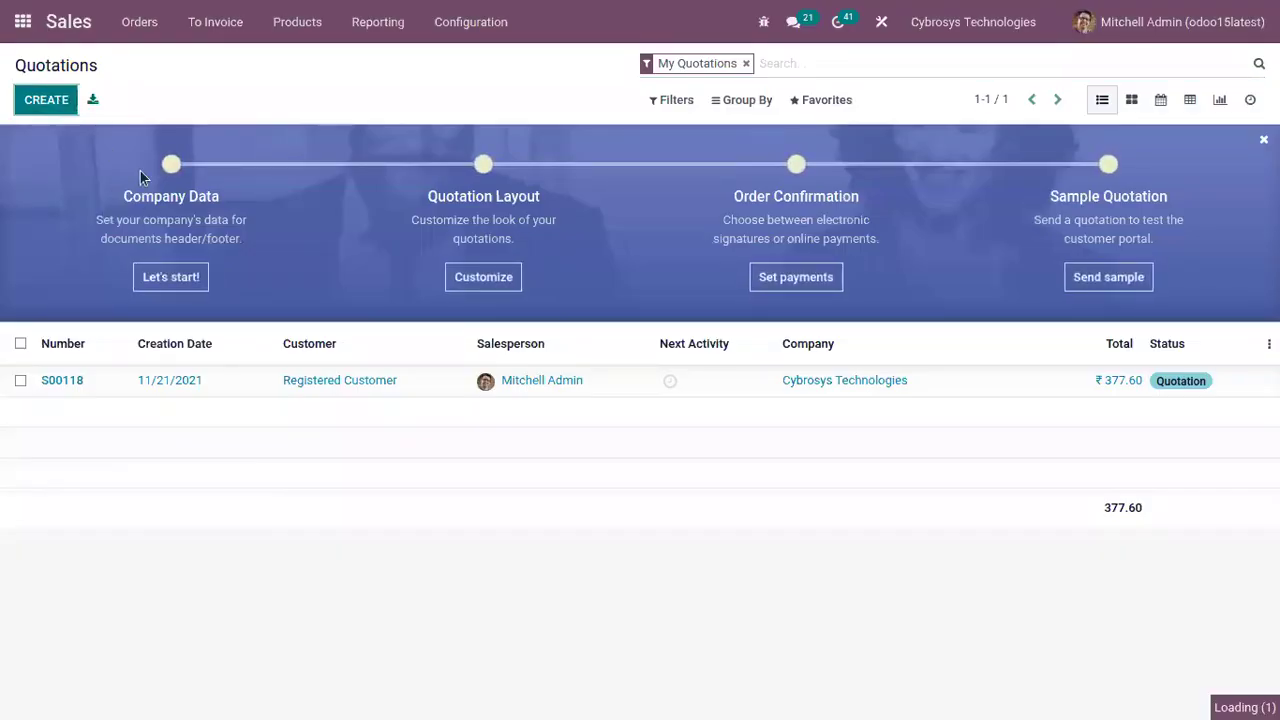
{"action": "left_click", "coordinate": [334, 301]}
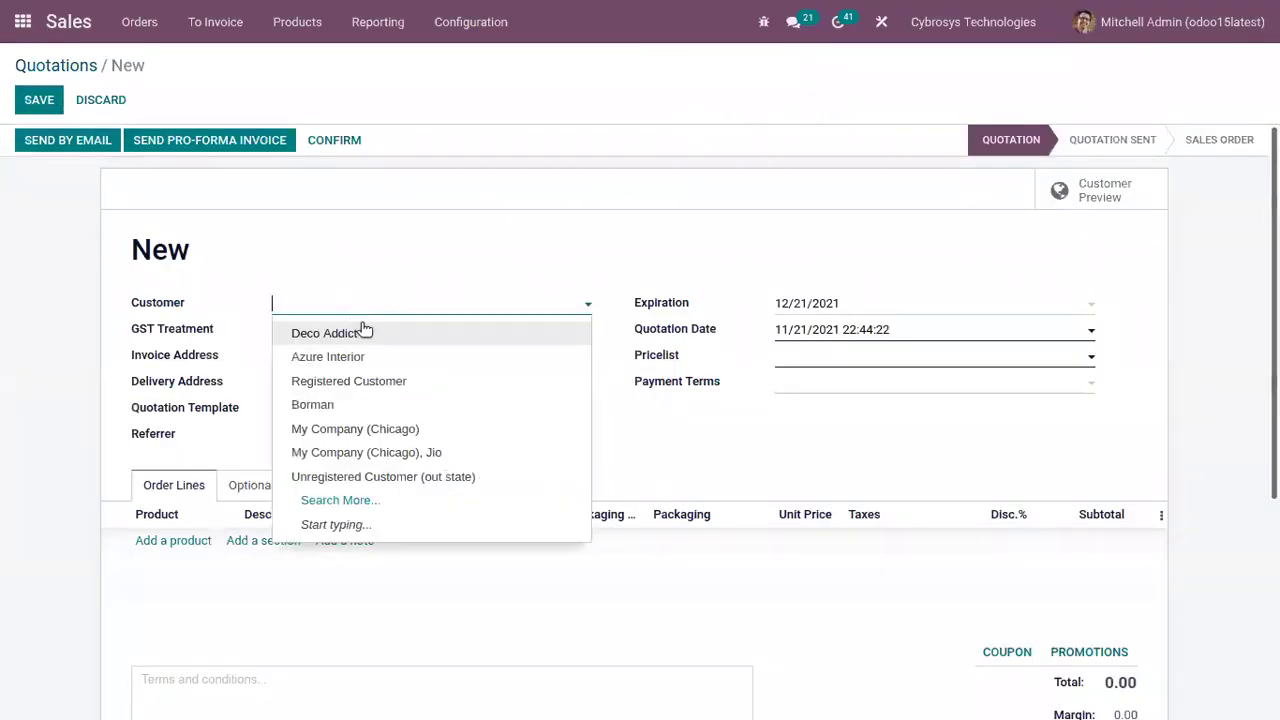
{"action": "type", "text": "re"}
{"action": "left_click", "coordinate": [386, 358]}
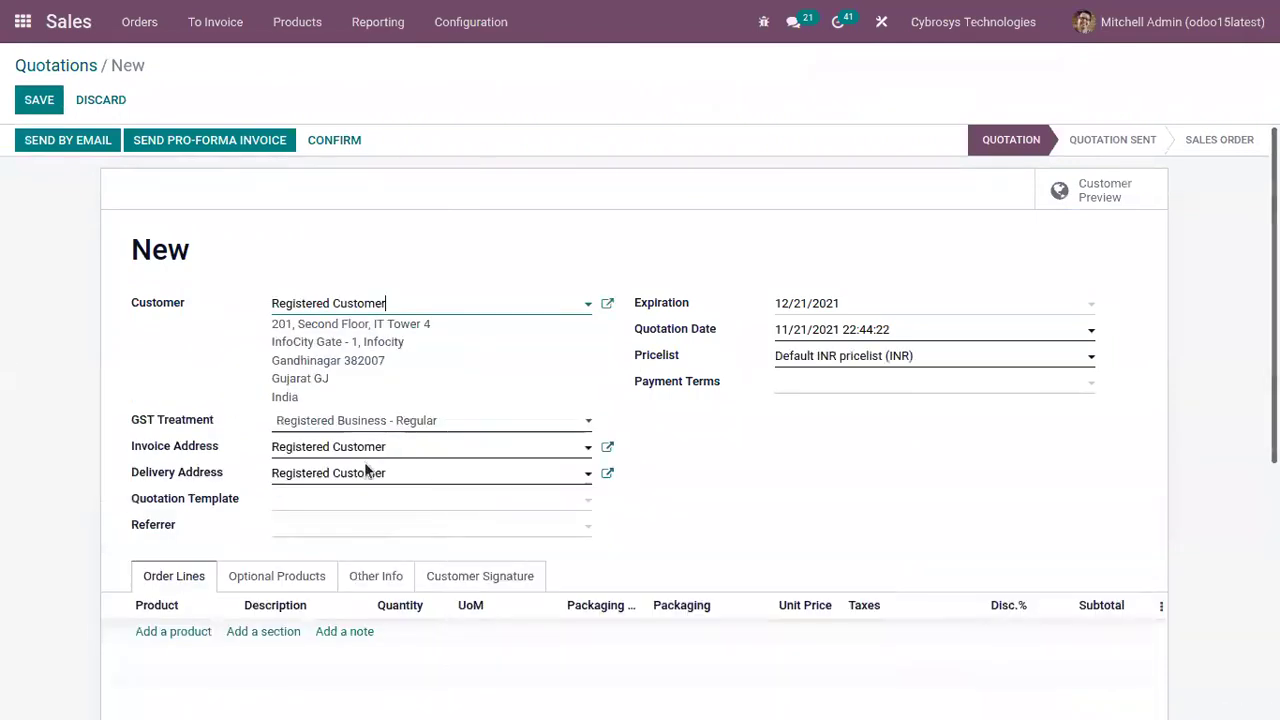
{"action": "left_click", "coordinate": [404, 576]}
{"action": "scroll", "coordinate": [1066, 525], "scroll_direction": "down", "scroll_amount": 3}
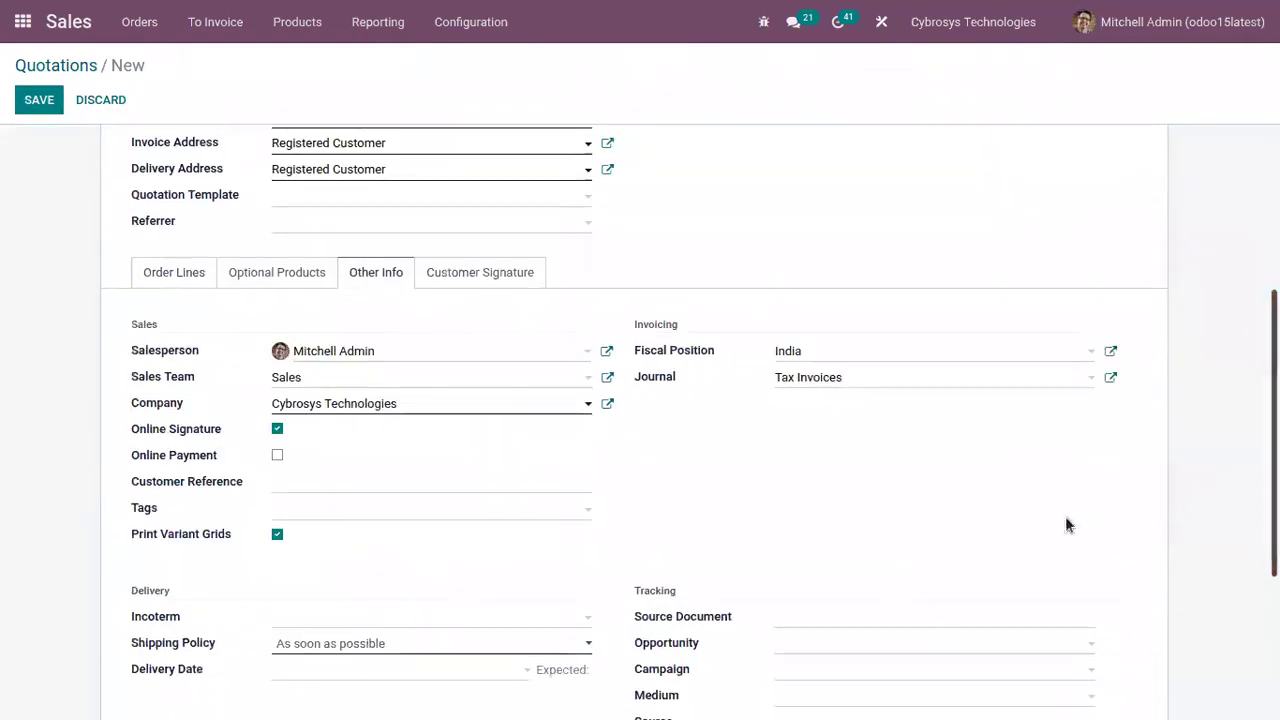
Step: Add one Arm Chair in size XS to the quotation's order lines and check the tax applied to it
{"action": "left_click", "coordinate": [180, 274]}
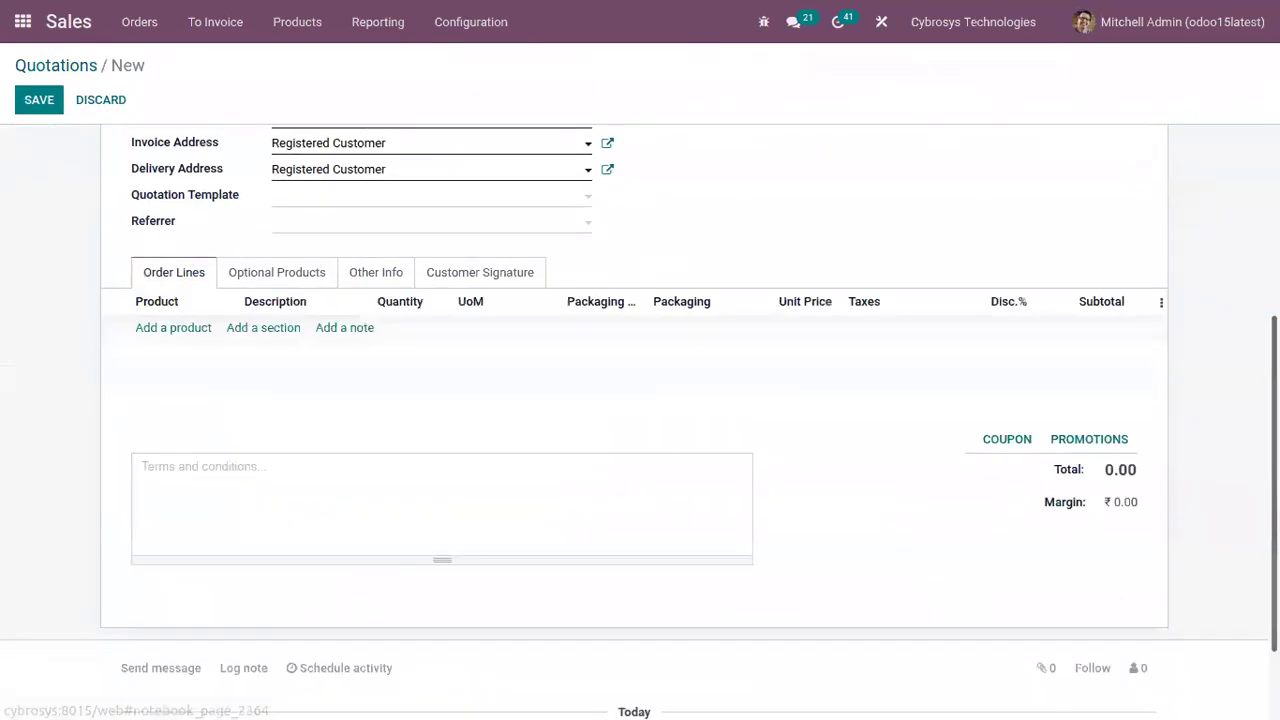
{"action": "left_click", "coordinate": [190, 329]}
{"action": "type", "text": "ar"}
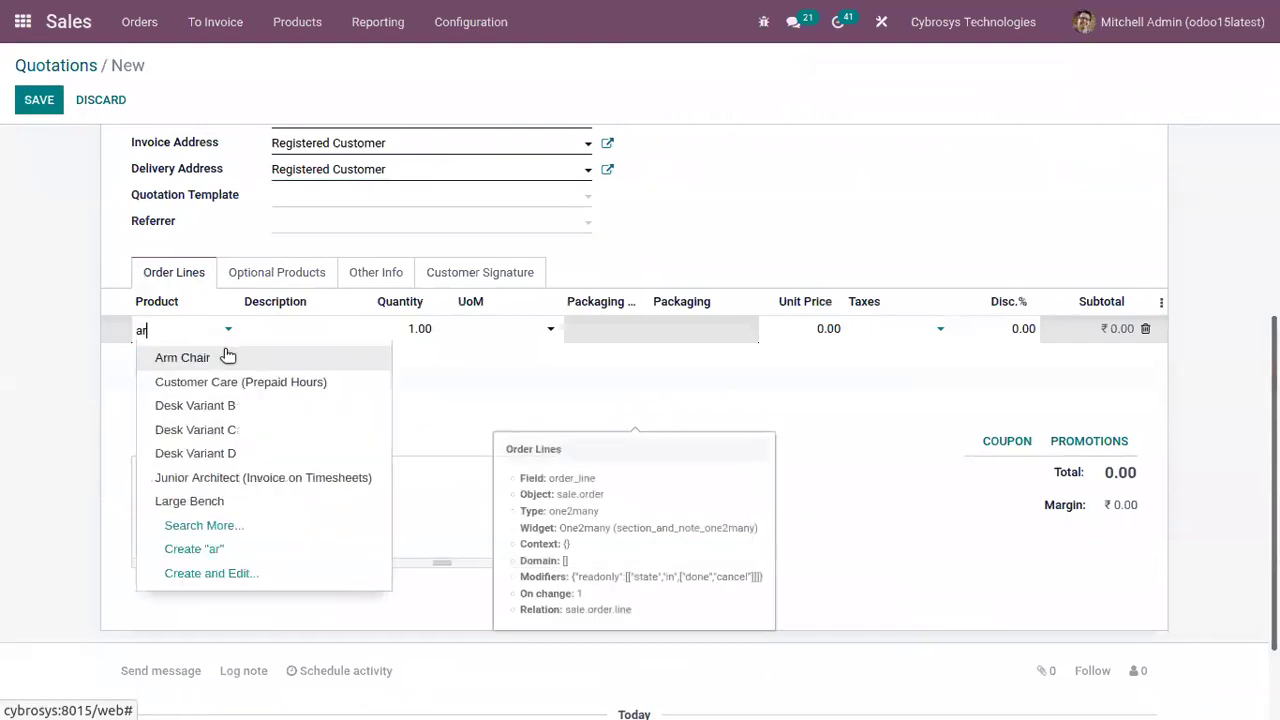
{"action": "left_click", "coordinate": [228, 357]}
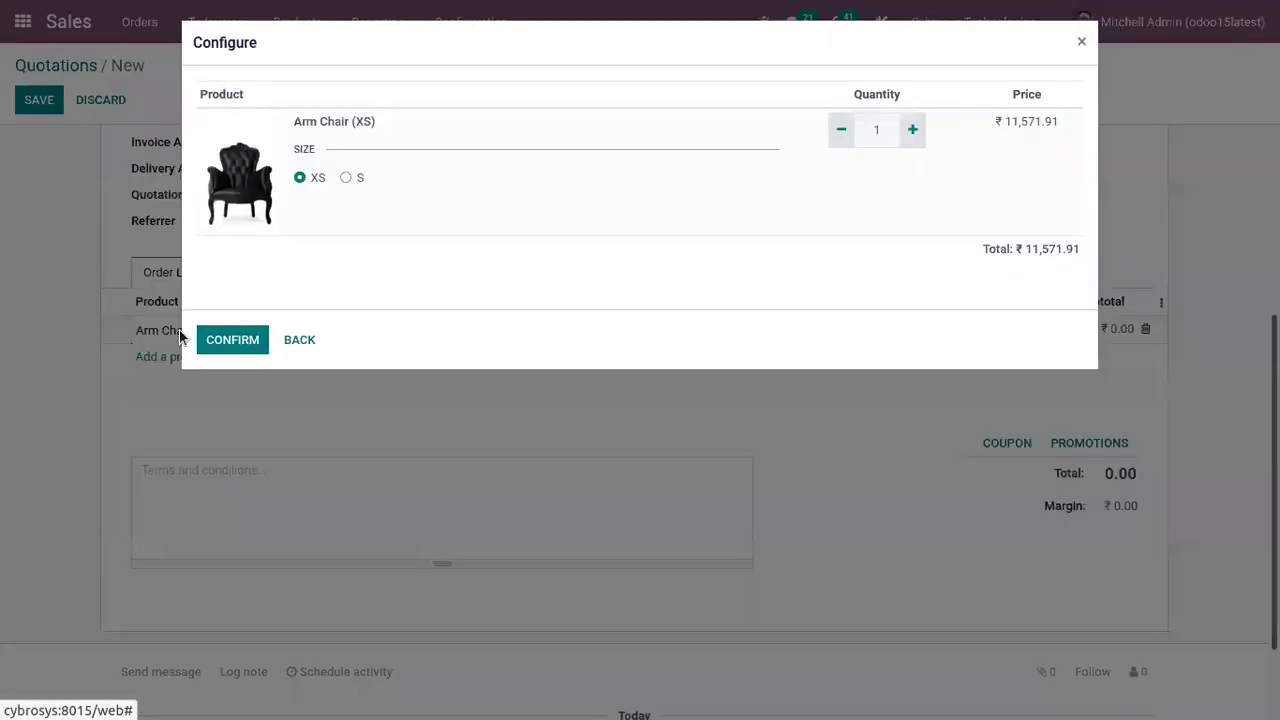
{"action": "left_click", "coordinate": [236, 337]}
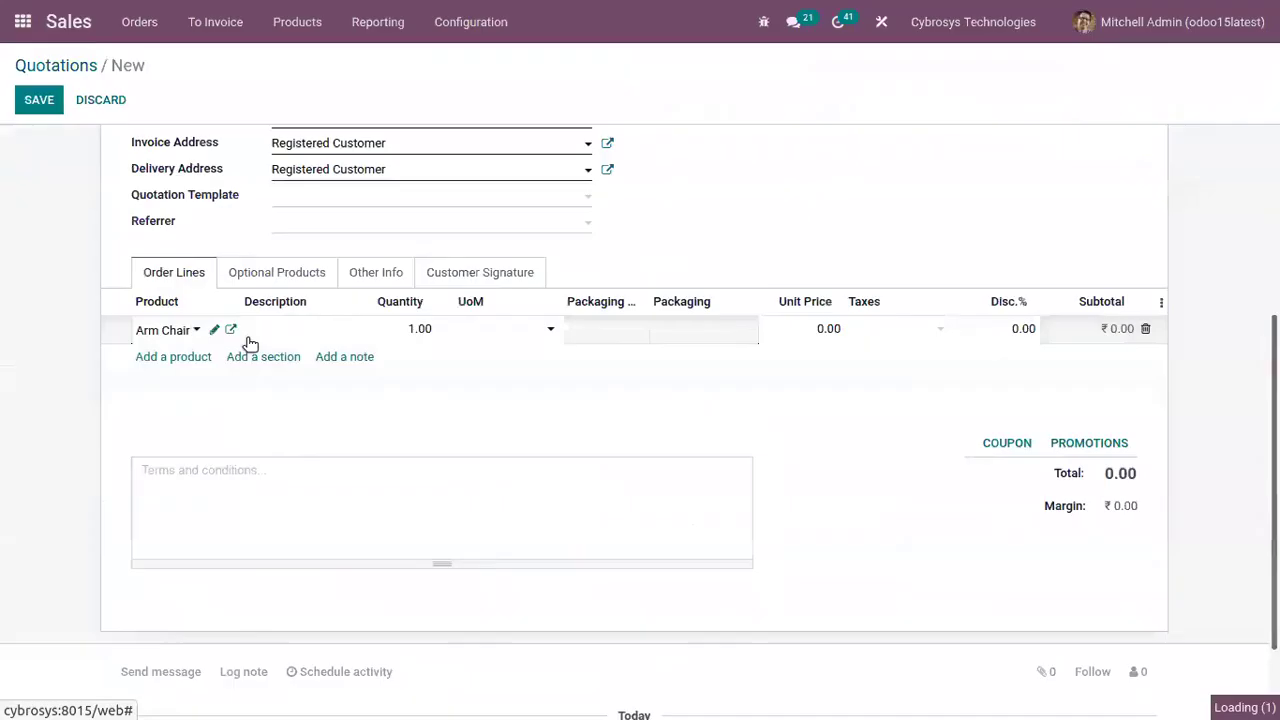
{"action": "scroll", "coordinate": [300, 112], "scroll_direction": "down", "scroll_amount": 1}
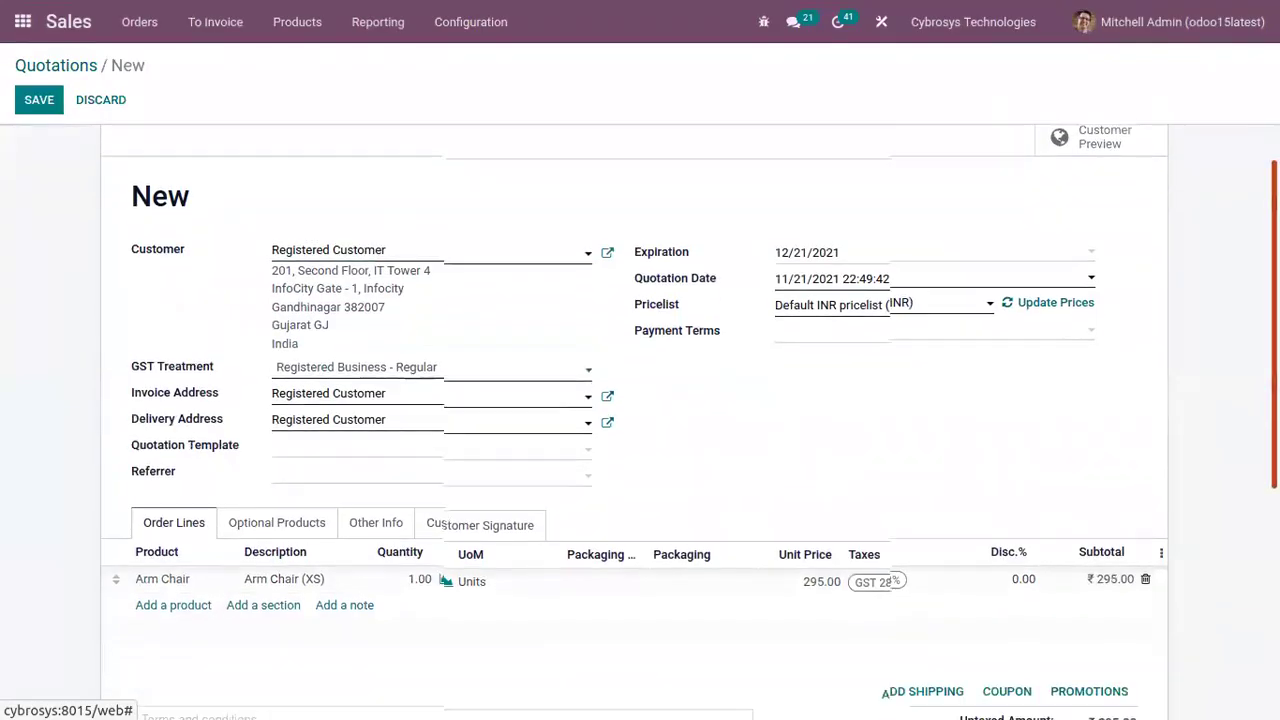
{"action": "scroll", "coordinate": [300, 112], "scroll_direction": "up", "scroll_amount": 1}
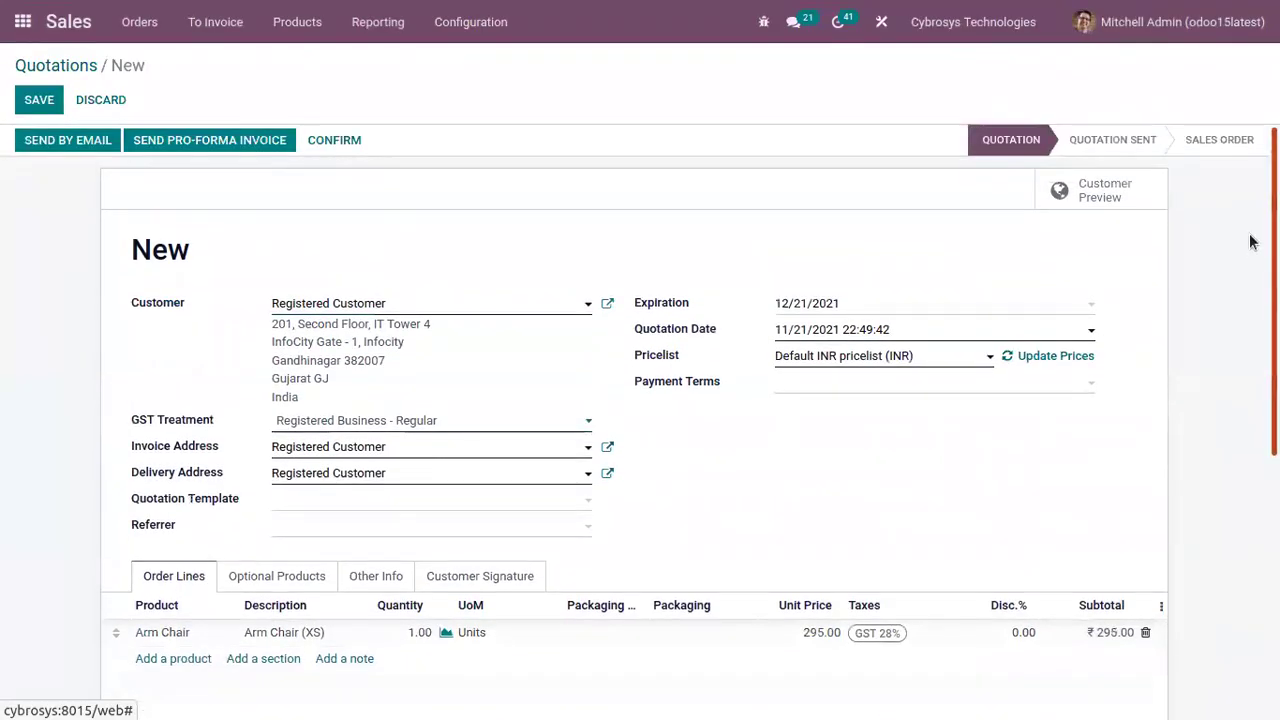
Step: Confirm the quotation and validate its delivery order for the Arm Chair
{"action": "left_click", "coordinate": [334, 139]}
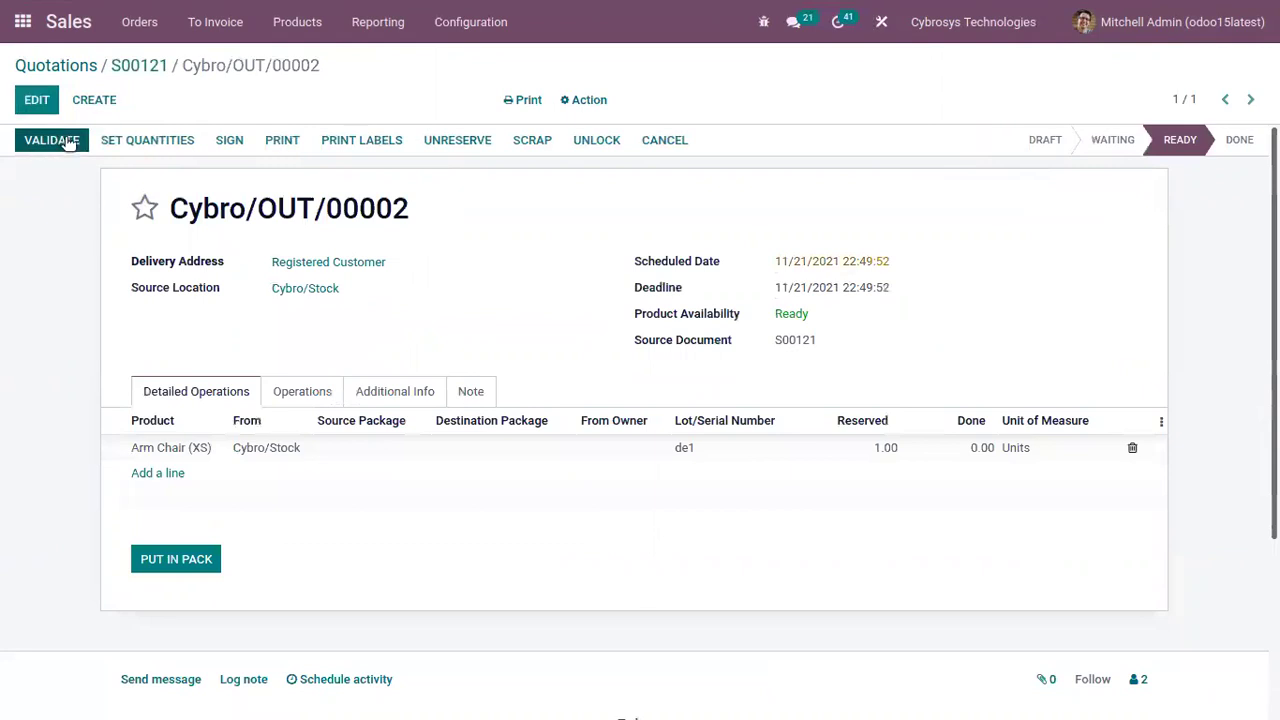
{"action": "left_click", "coordinate": [68, 143]}
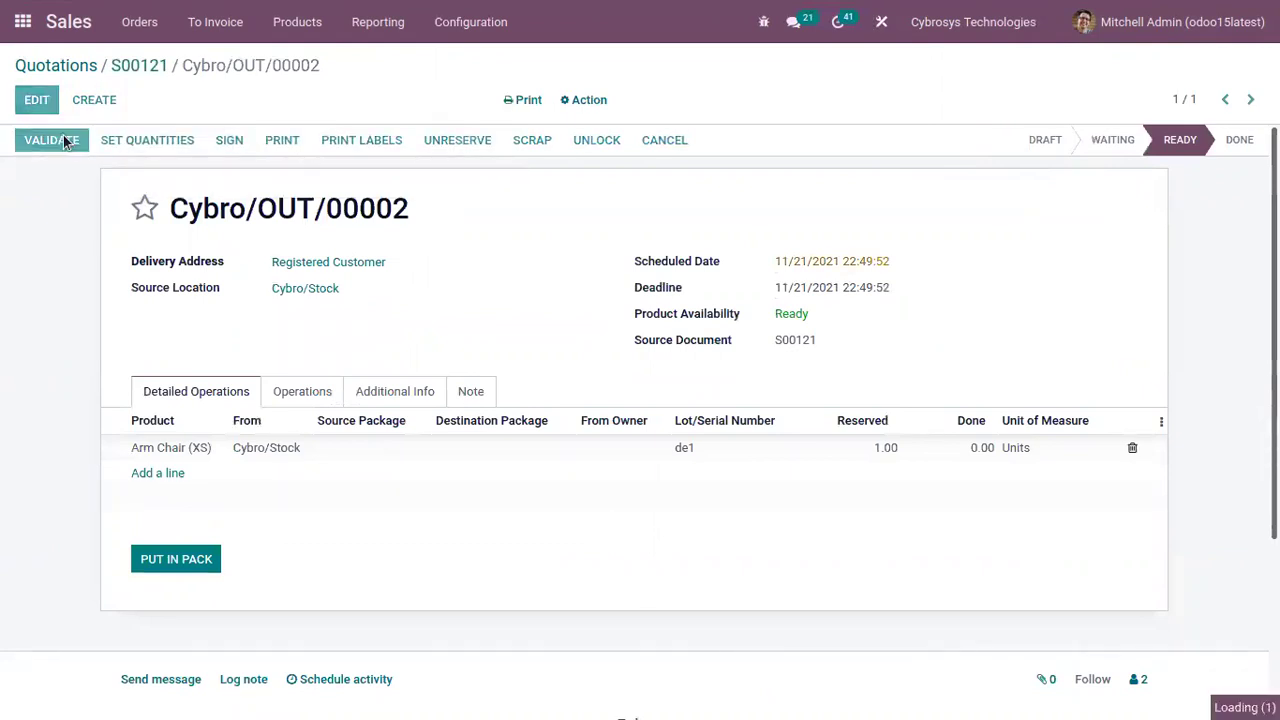
{"action": "left_click", "coordinate": [68, 143]}
{"action": "mouse_move", "coordinate": [533, 11]}
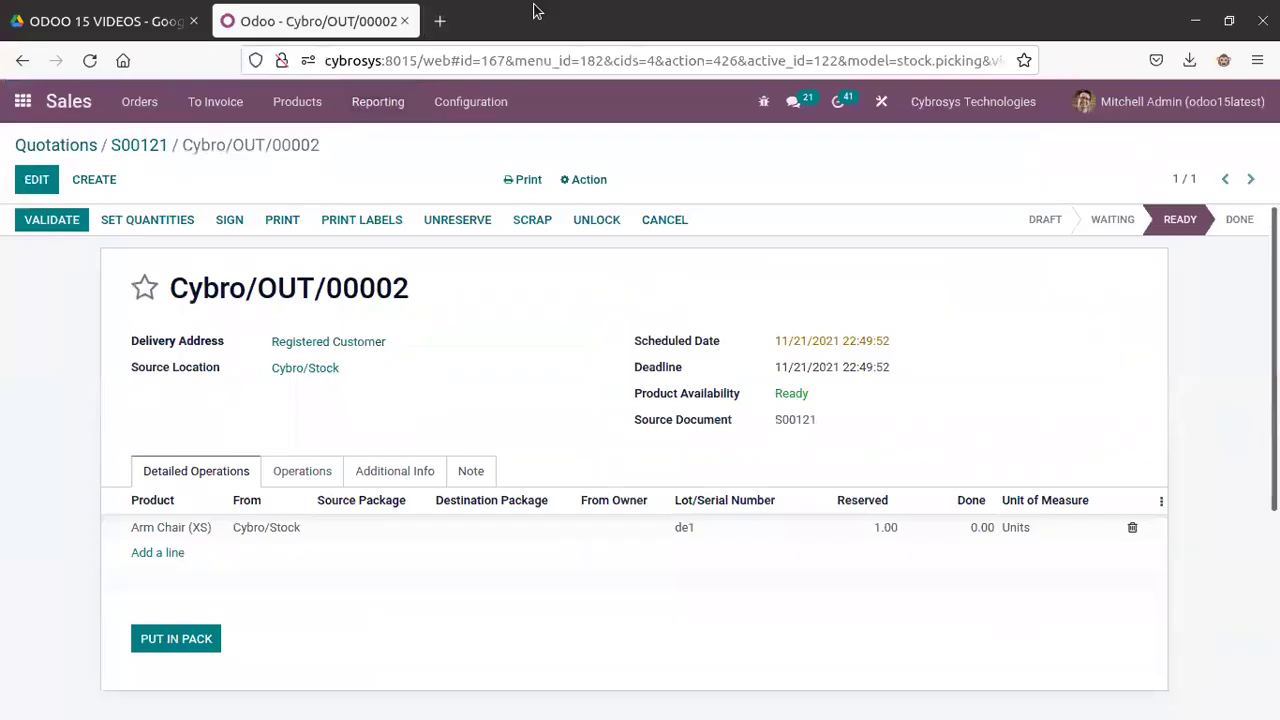
{"action": "left_click", "coordinate": [78, 66]}
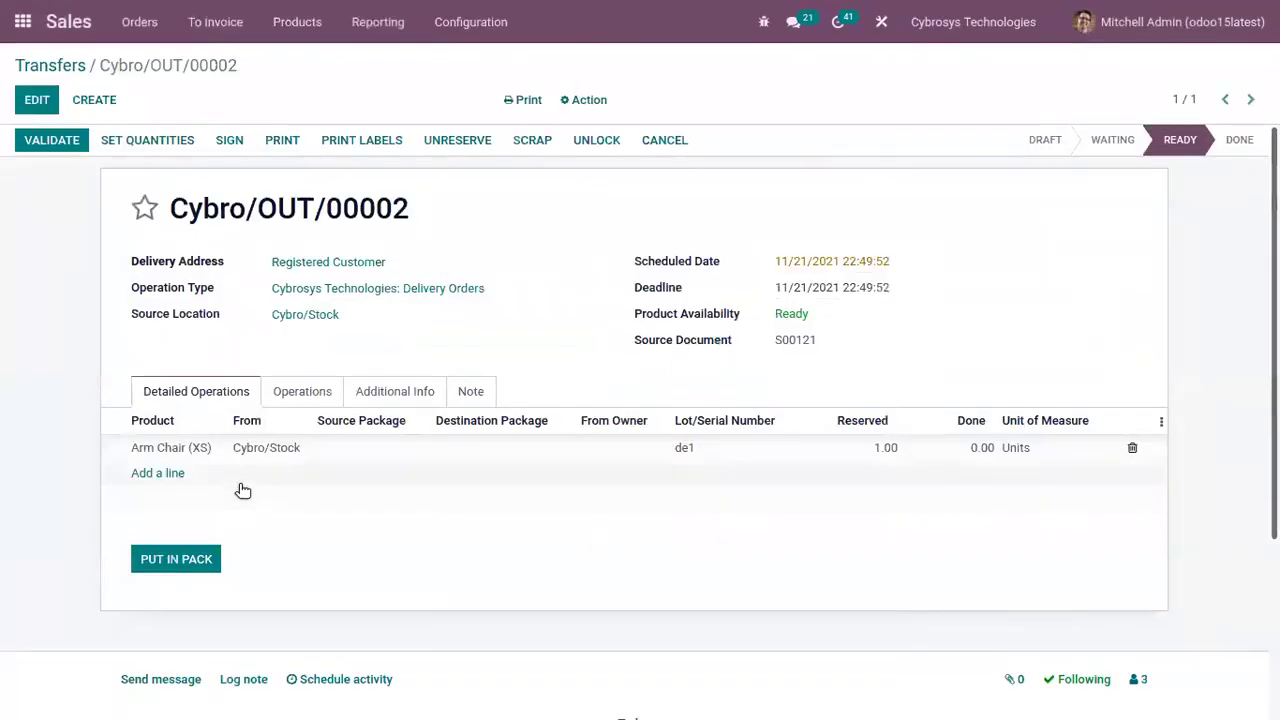
{"action": "left_click", "coordinate": [50, 138]}
{"action": "left_click", "coordinate": [226, 191]}
{"action": "left_click", "coordinate": [229, 186]}
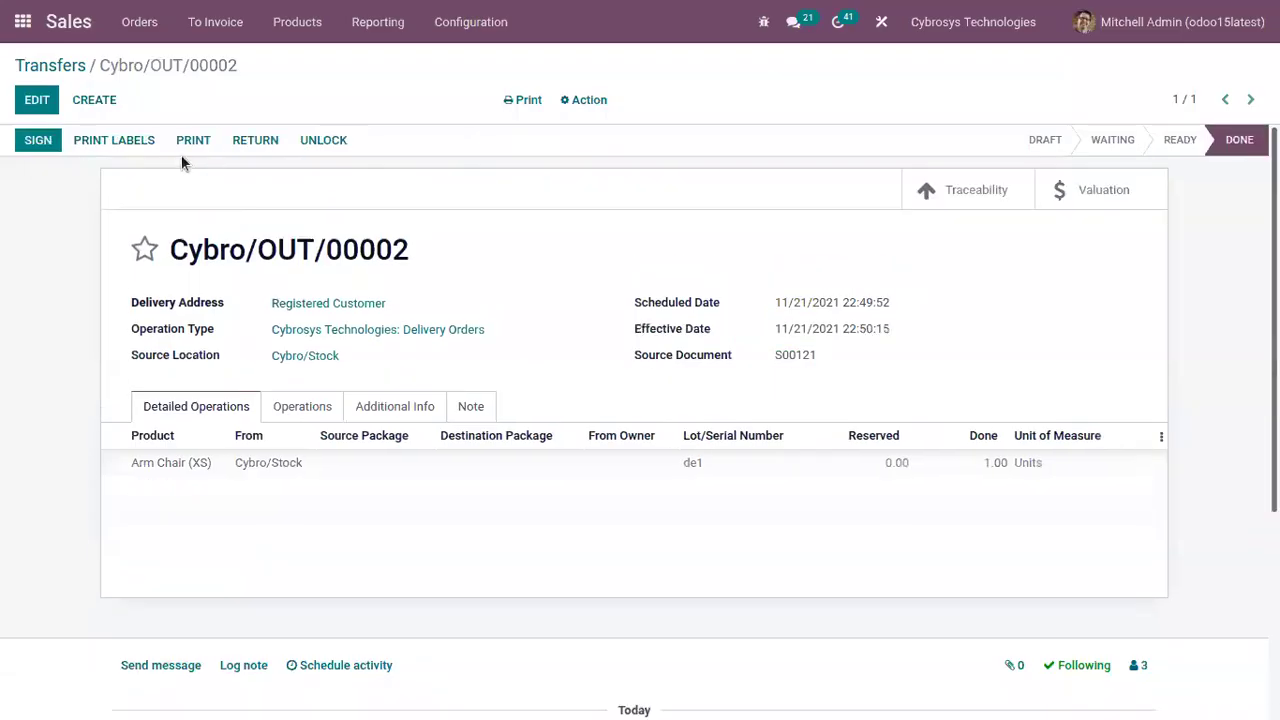
Step: Review the completed Registered Customer delivery from the transfers list
{"action": "left_click", "coordinate": [56, 65]}
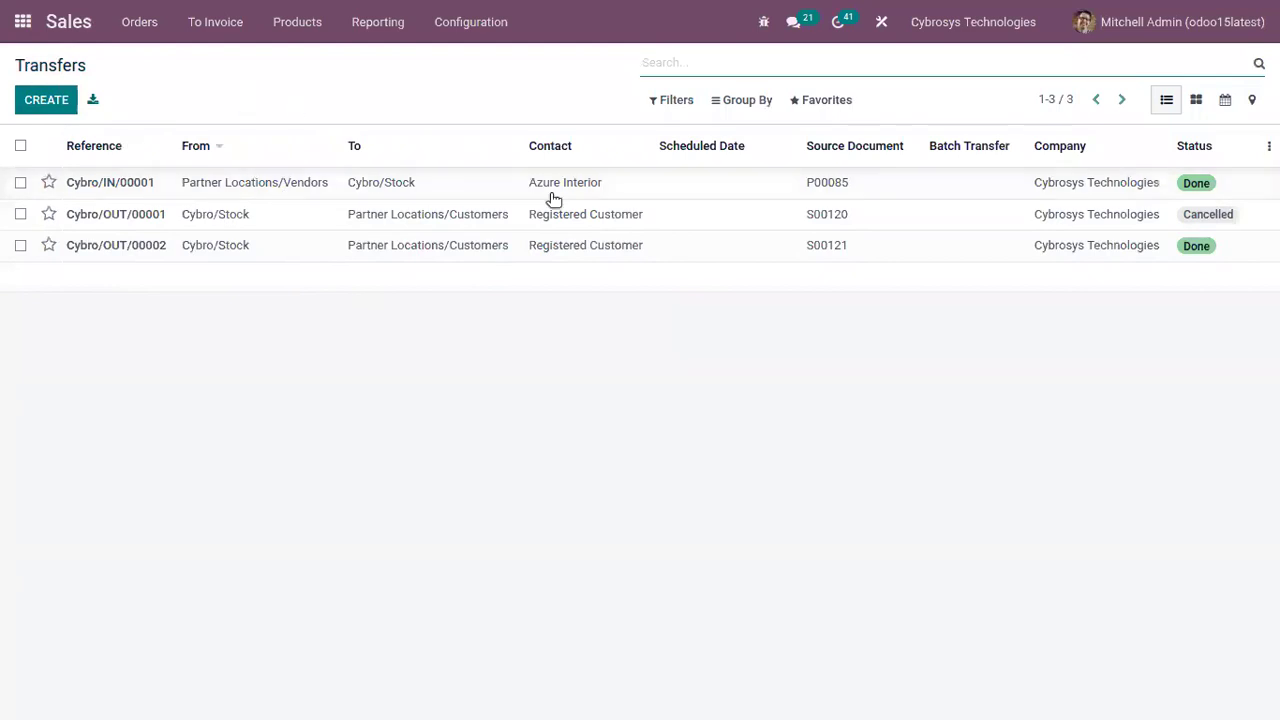
{"action": "left_click", "coordinate": [563, 246]}
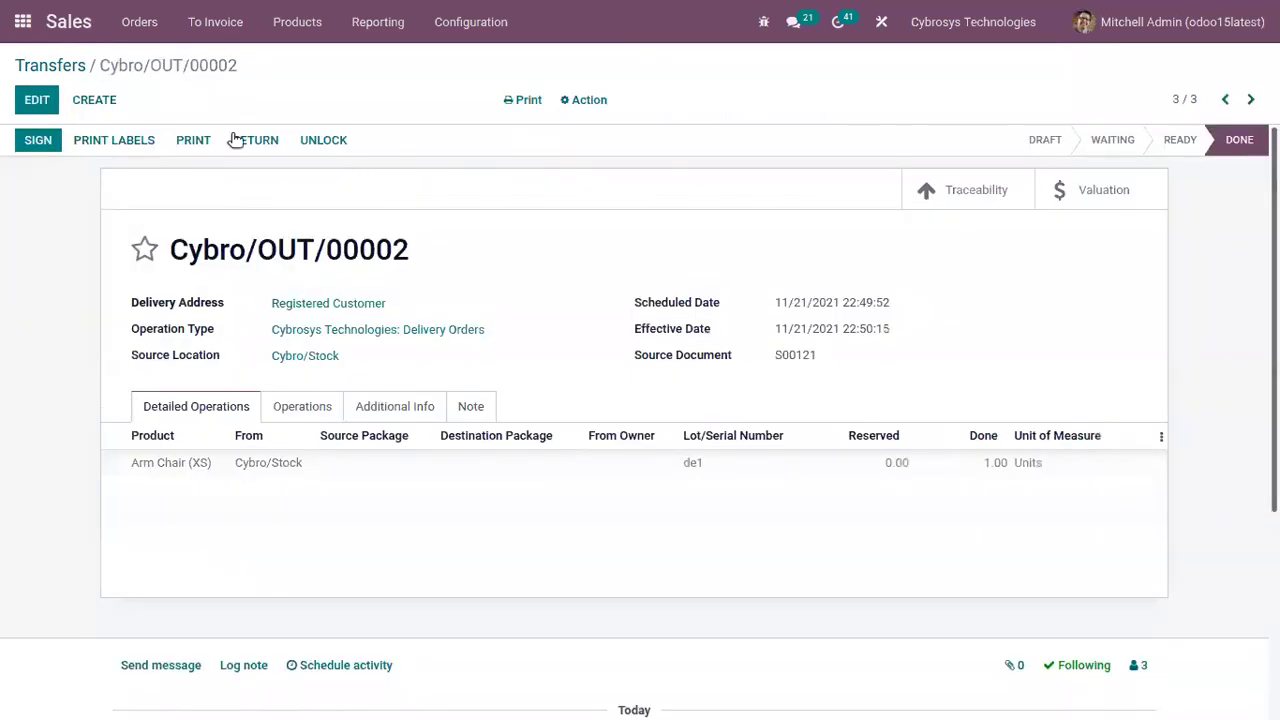
{"action": "left_click", "coordinate": [61, 65]}
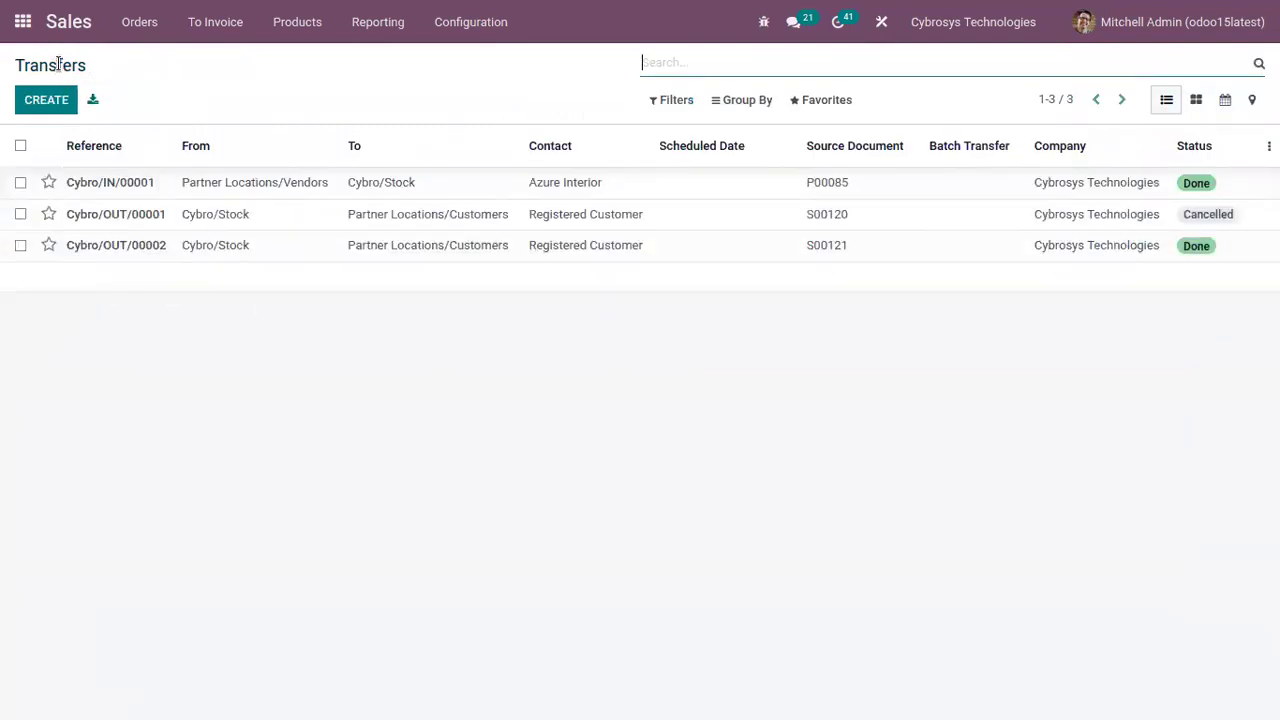
Step: Open the confirmed Registered Customer order from the sales orders list
{"action": "left_click", "coordinate": [160, 30]}
{"action": "left_click", "coordinate": [166, 58]}
{"action": "left_click", "coordinate": [150, 33]}
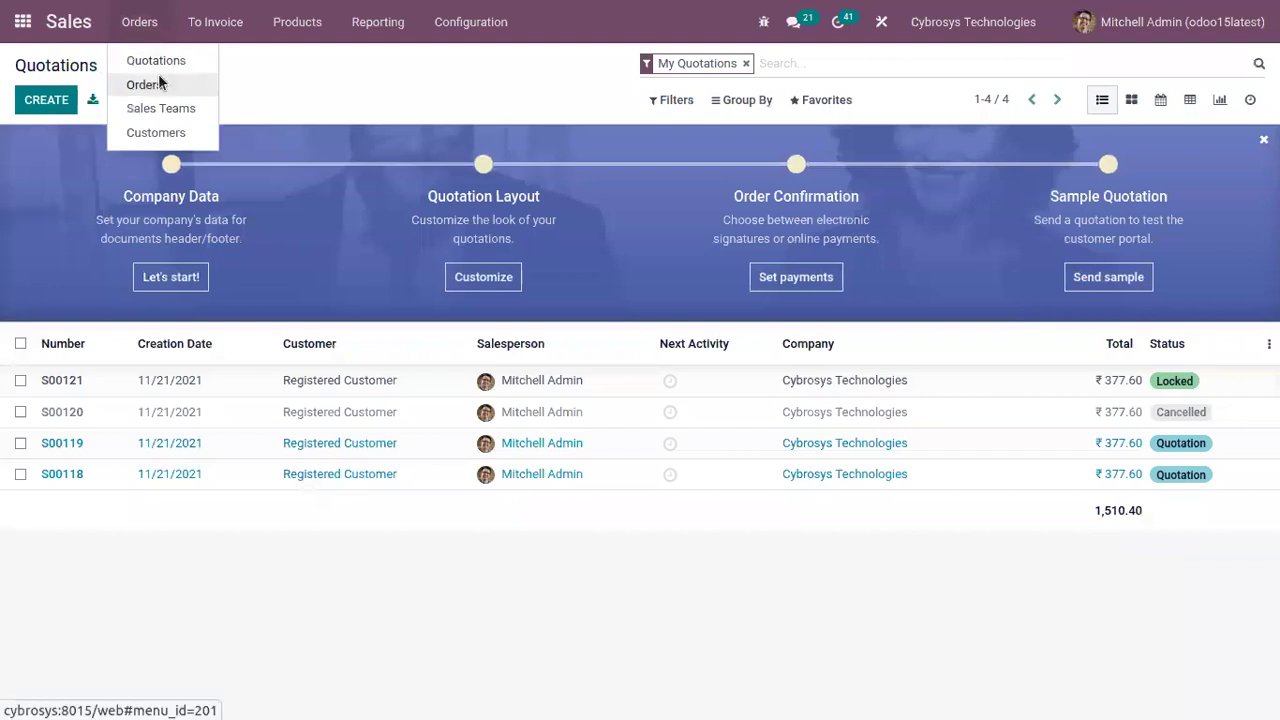
{"action": "left_click", "coordinate": [160, 82]}
{"action": "left_click", "coordinate": [182, 185]}
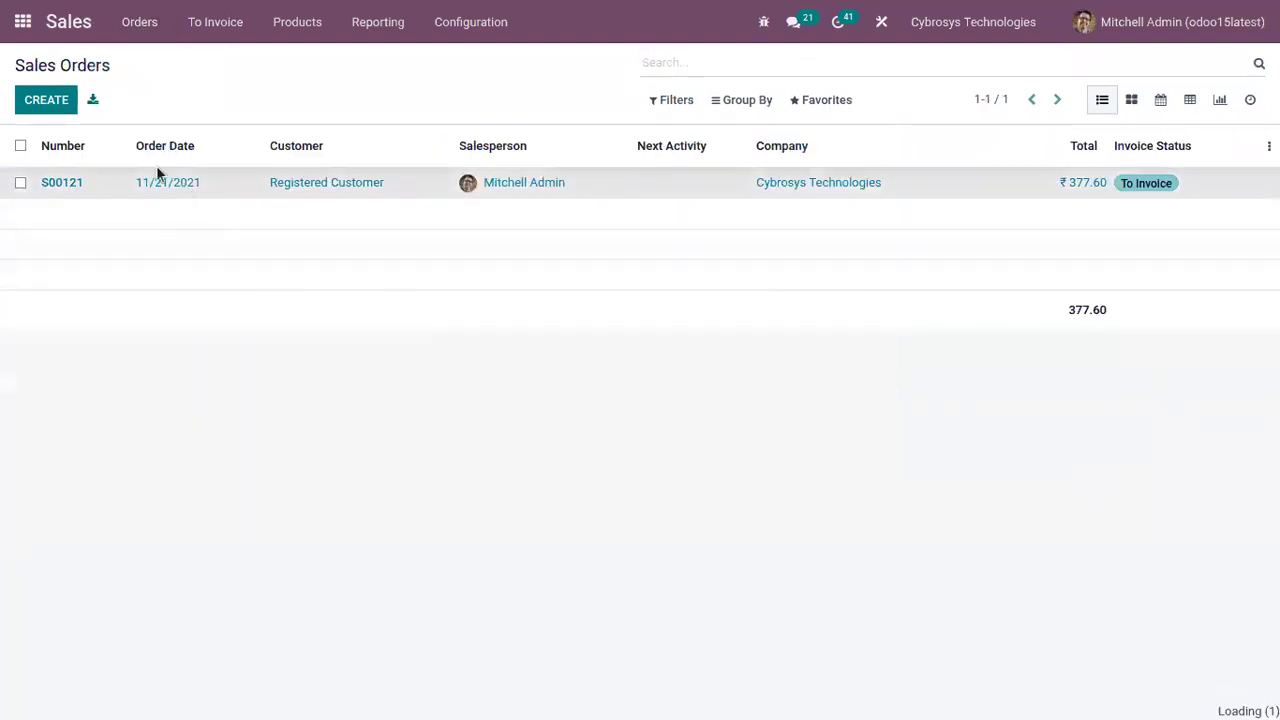
Step: Create a draft invoice from the sales order and examine its invoice line account, taxes and other information
{"action": "left_click", "coordinate": [84, 138]}
{"action": "left_click", "coordinate": [344, 283]}
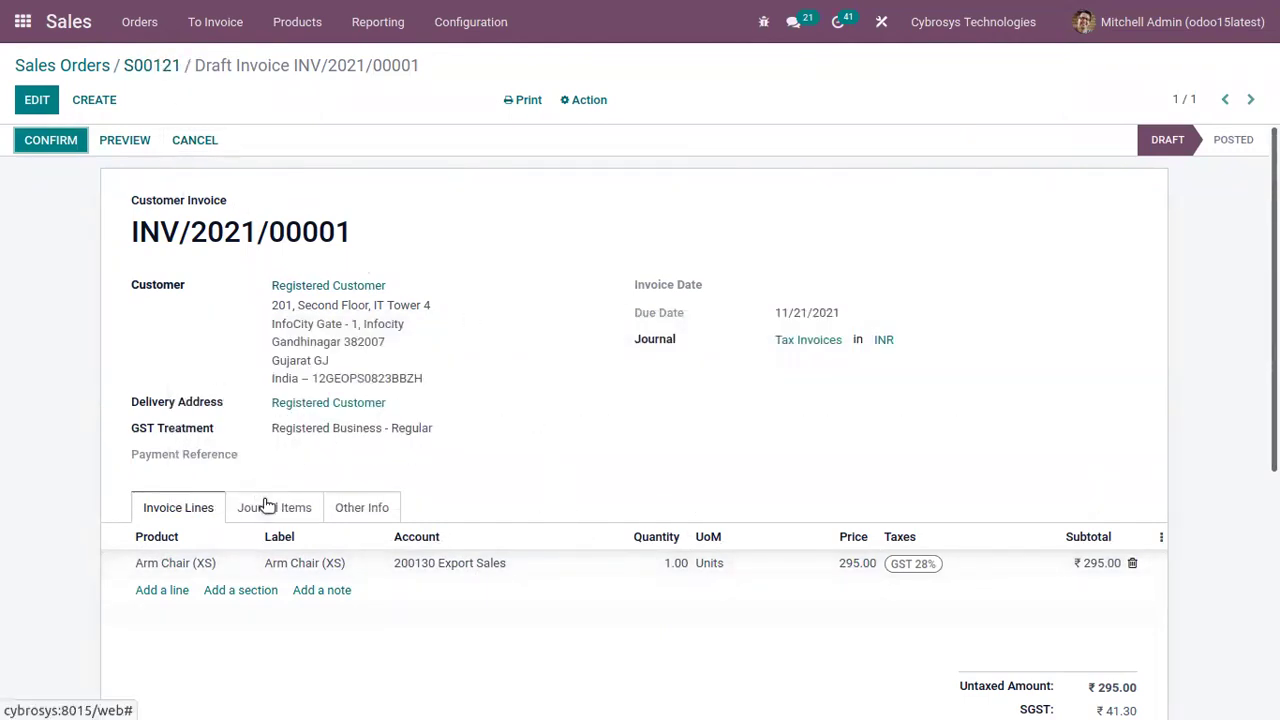
{"action": "left_click", "coordinate": [394, 506]}
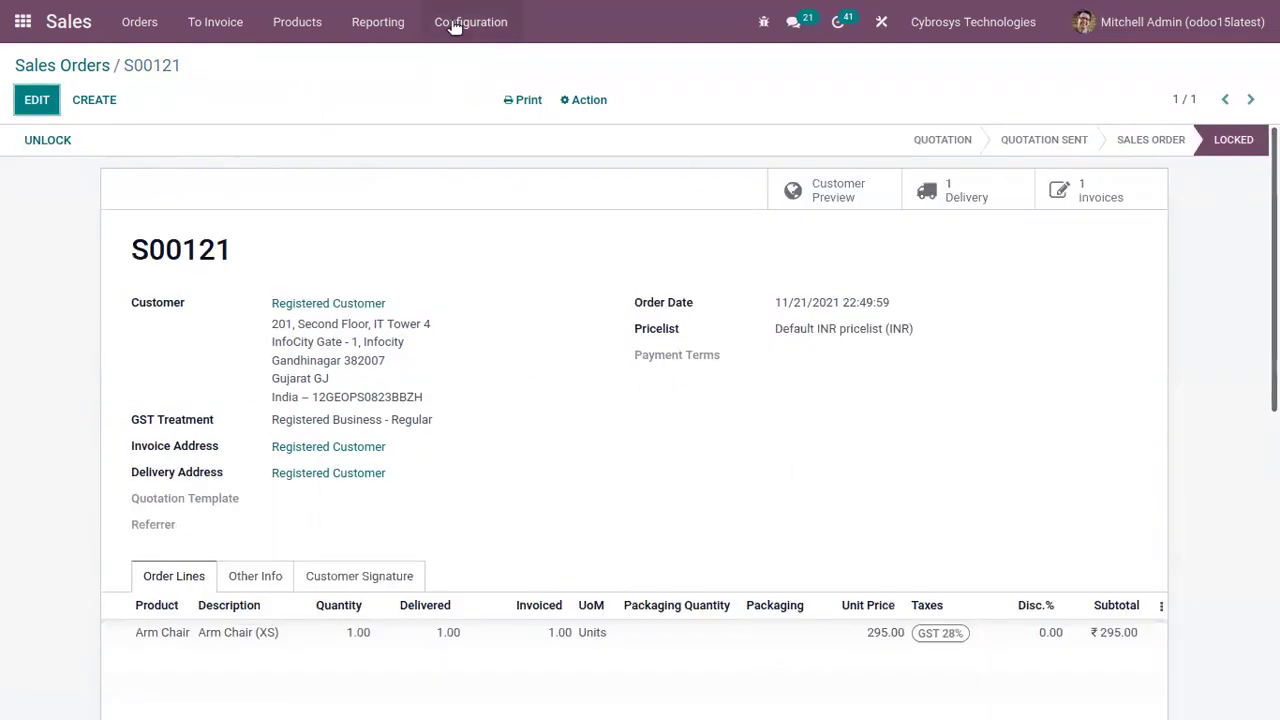